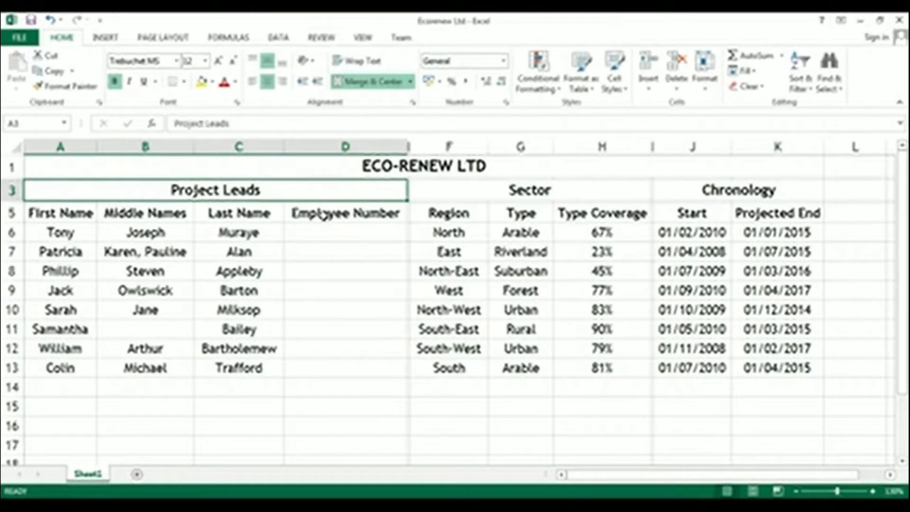
click(446, 191)
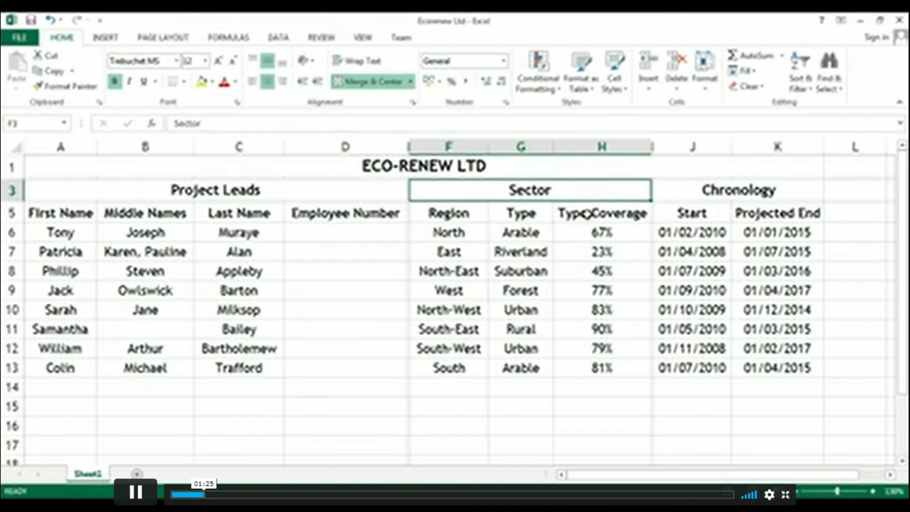
click(692, 191)
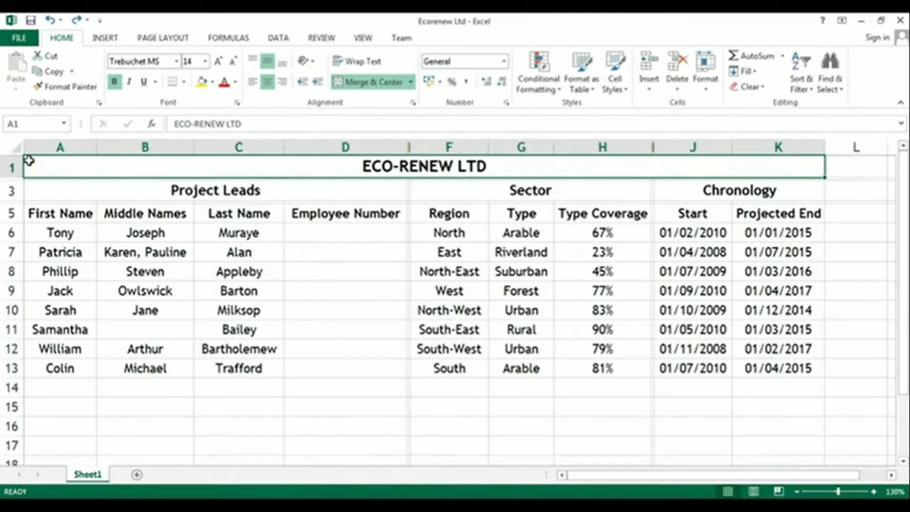
Step: Insert a new column before the First Name column and widen it enough to hold full names
right_click(53, 145)
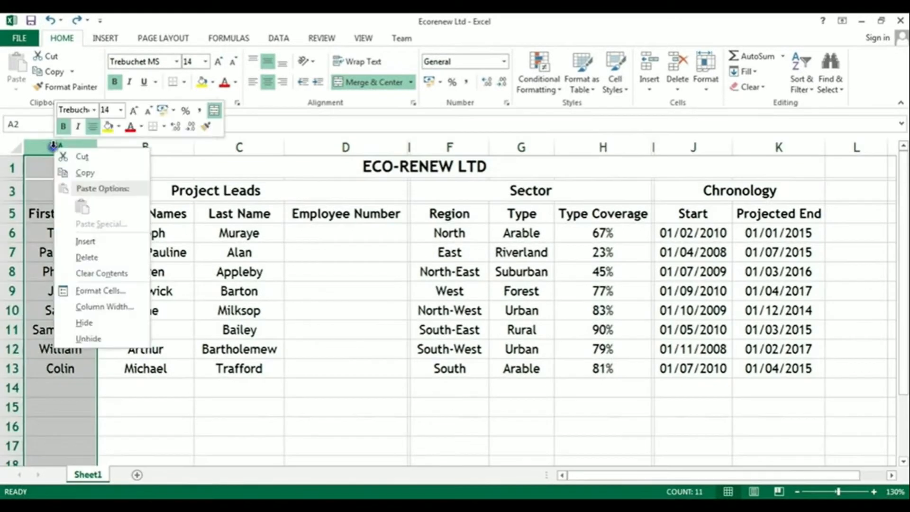
click(86, 243)
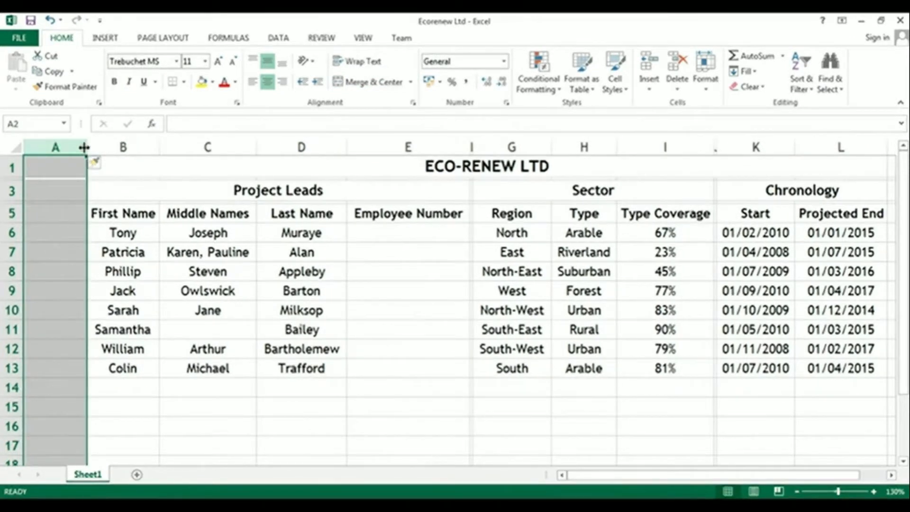
drag(87, 146, 264, 163)
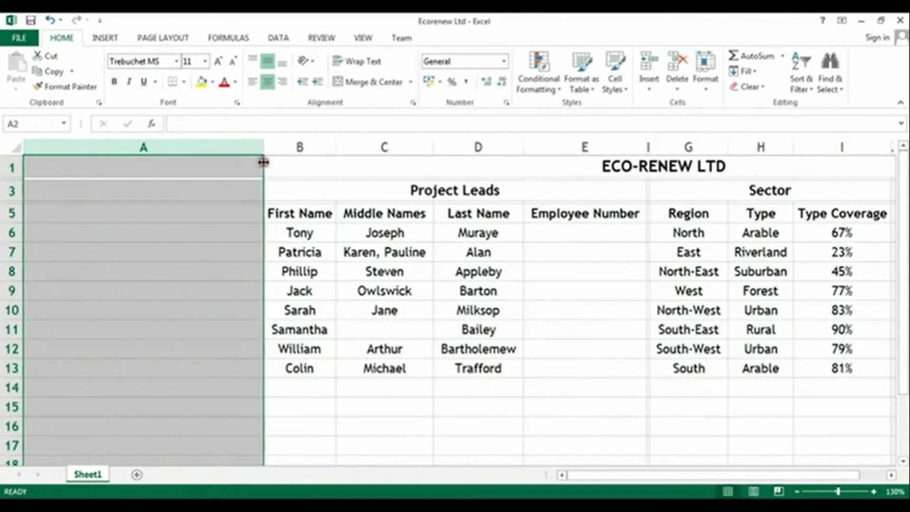
Step: Enter the header "Full Name" in cell A5
click(142, 217)
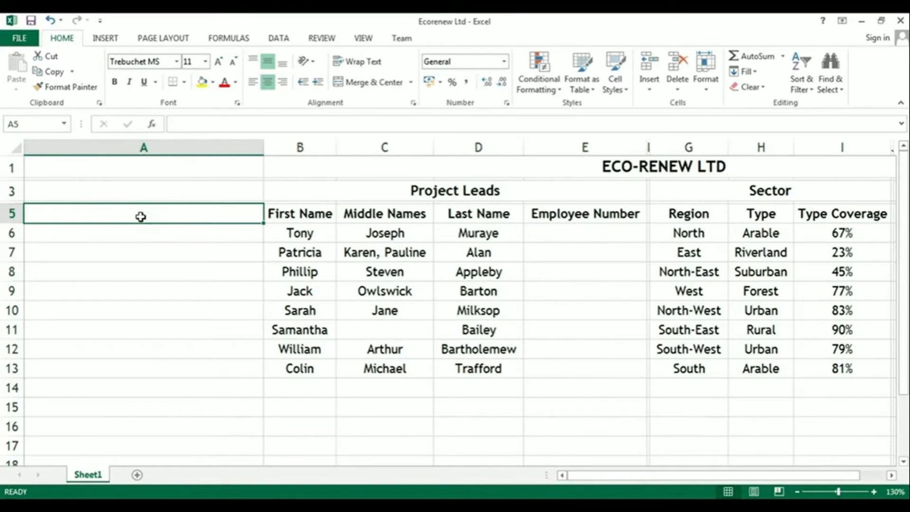
text(Full Name)
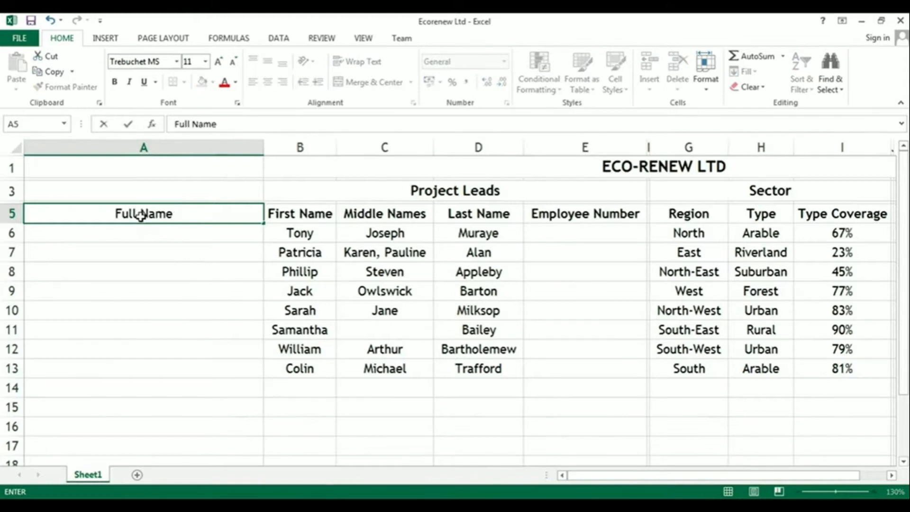
key(Return)
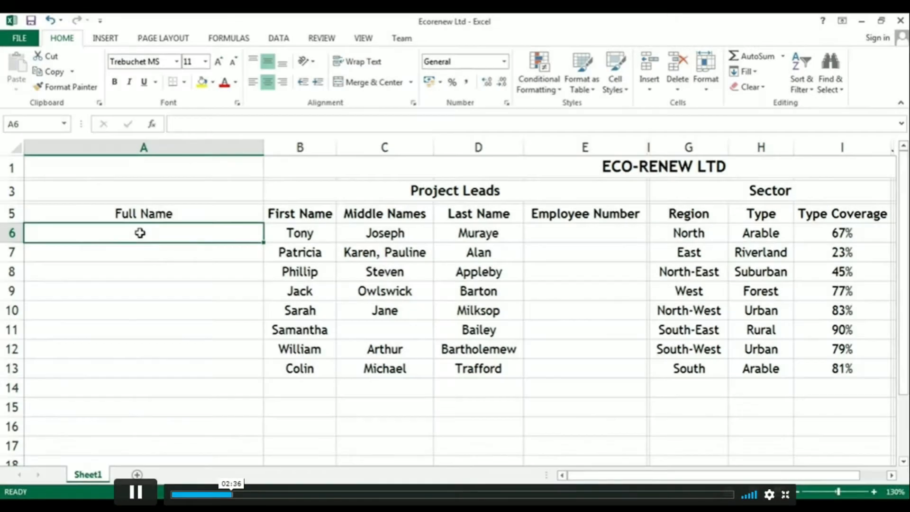
Step: Enter the formula =CONCATENATE(B6,C6,D6) in cell A6 to join the first, middle and last names
text(=)
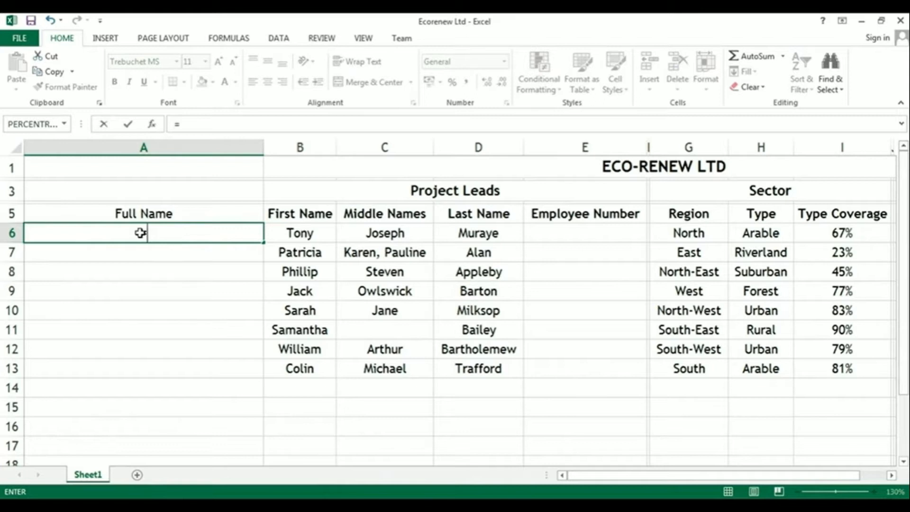
text(con)
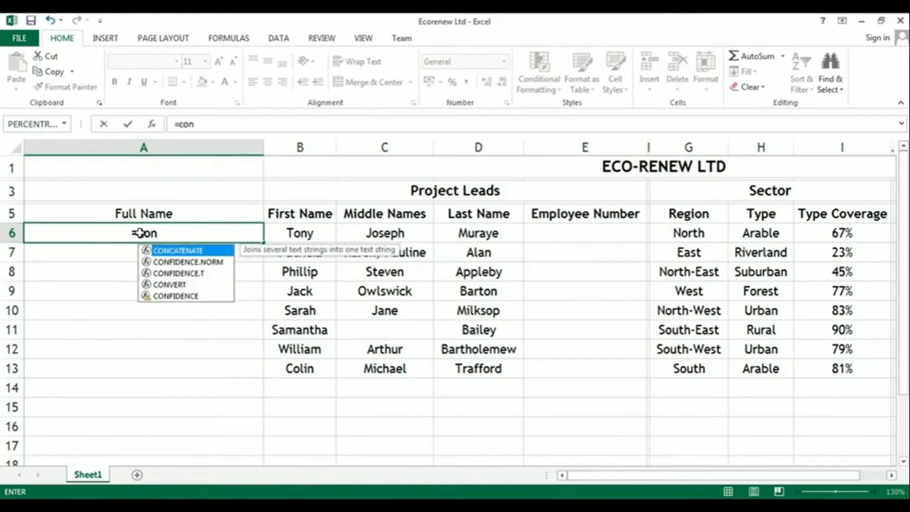
double_click(167, 253)
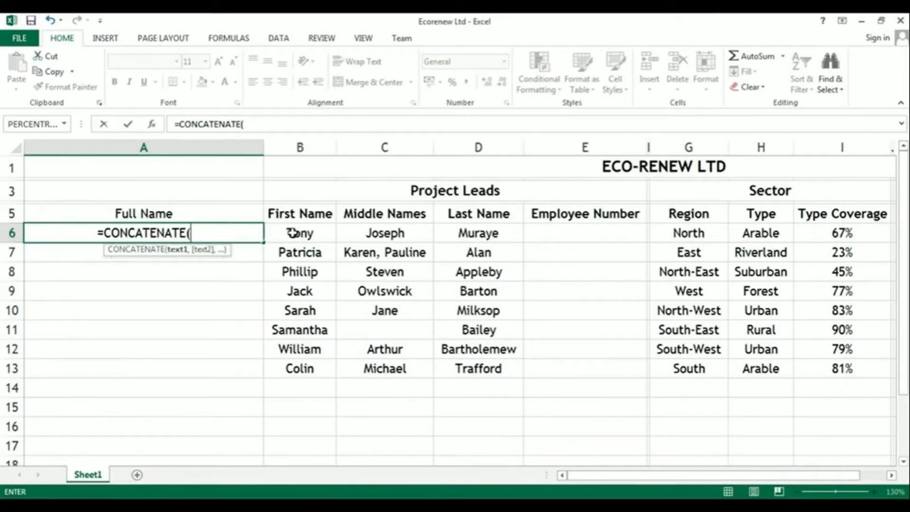
click(293, 233)
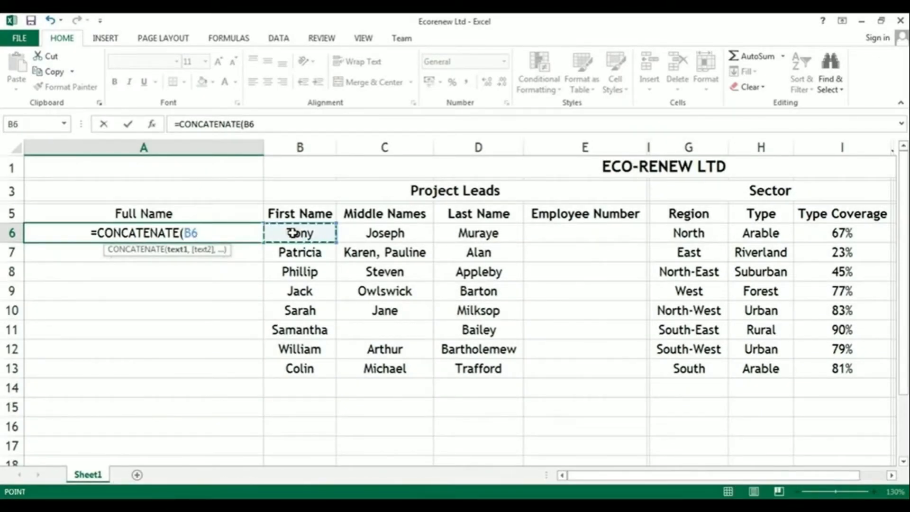
text(,)
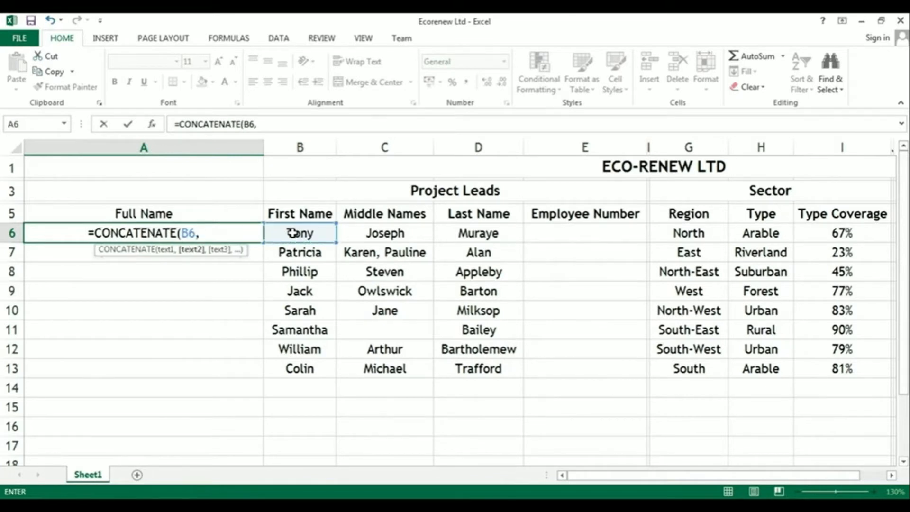
click(365, 233)
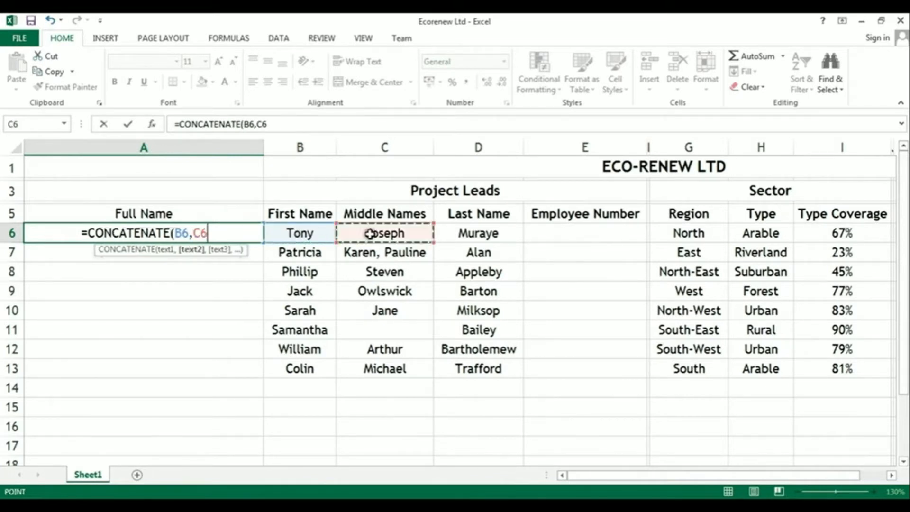
text(,)
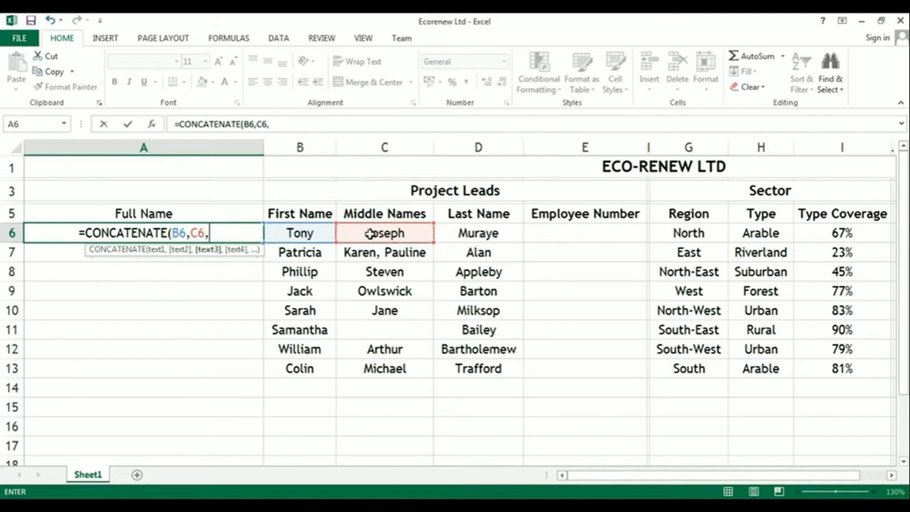
click(460, 233)
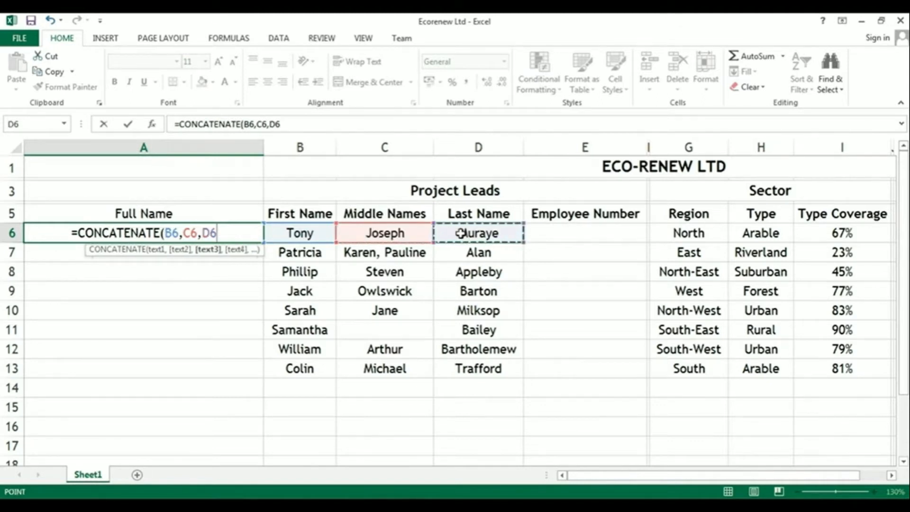
text())
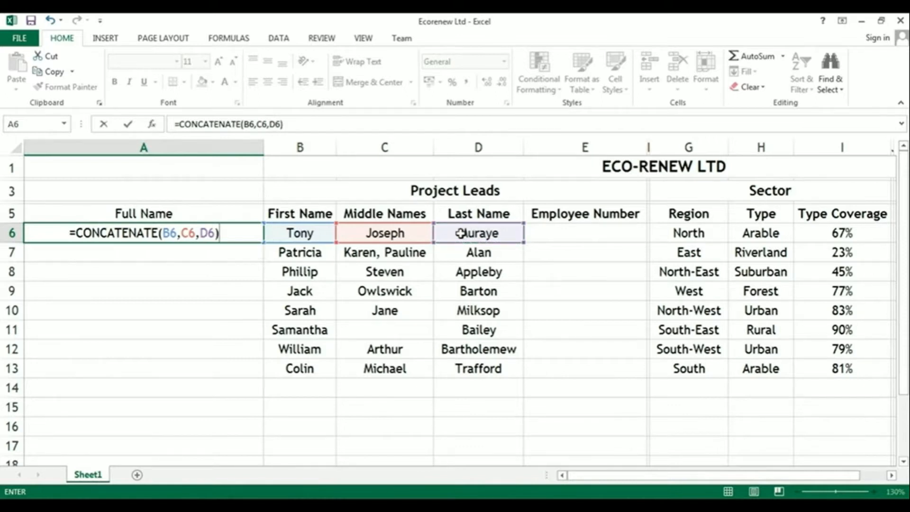
key(Return)
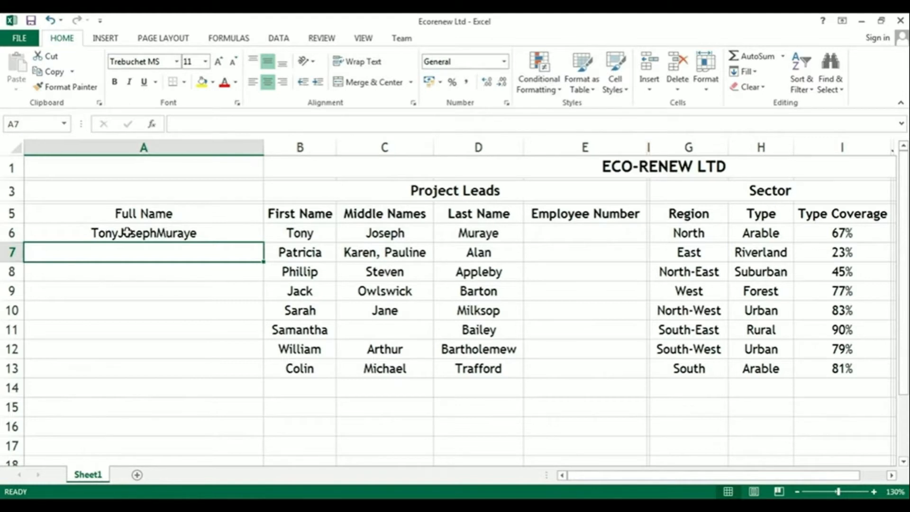
Step: Add space separators between the names in A6, making the formula =CONCATENATE(B6," ",C6," ",D6)
click(180, 234)
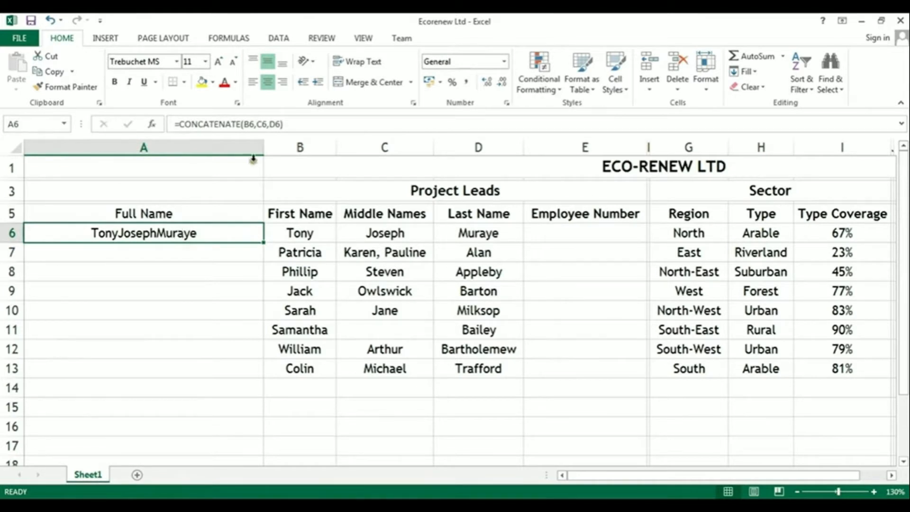
click(256, 123)
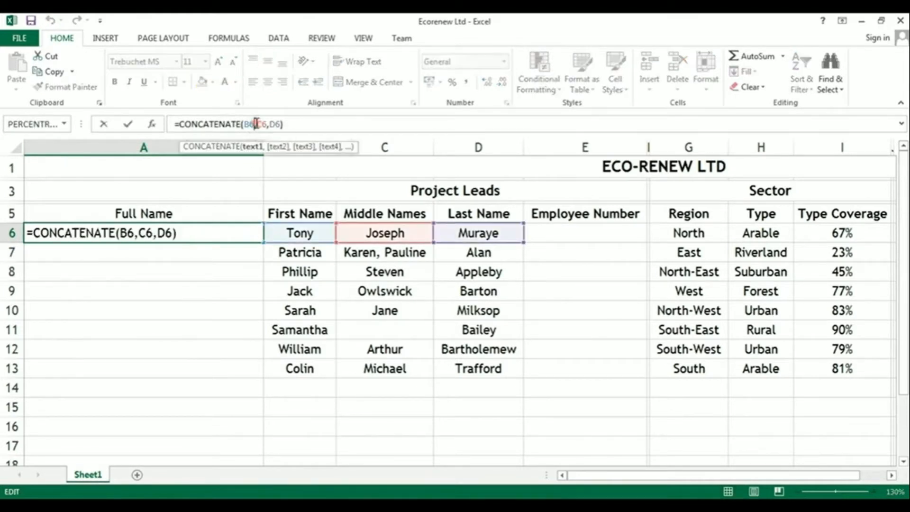
click(258, 124)
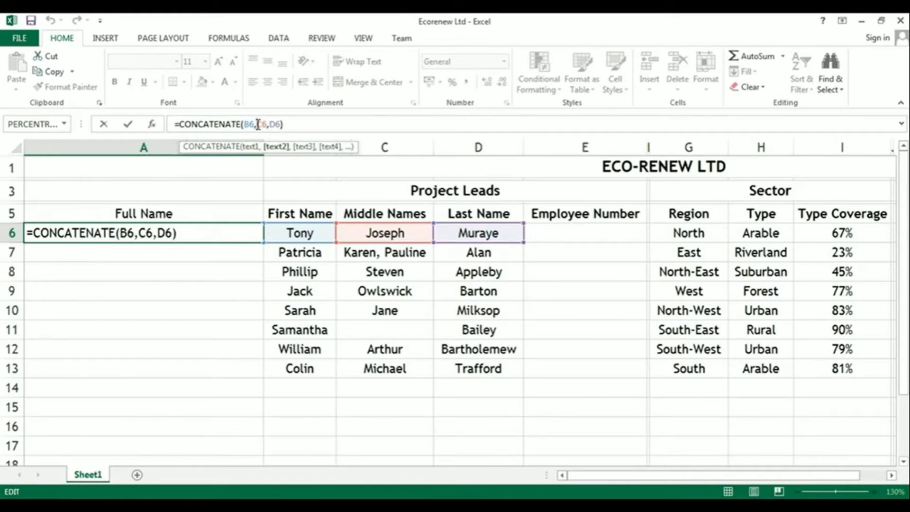
text(" ",)
key(Right)
key(Right)
key(Right)
text(" ",)
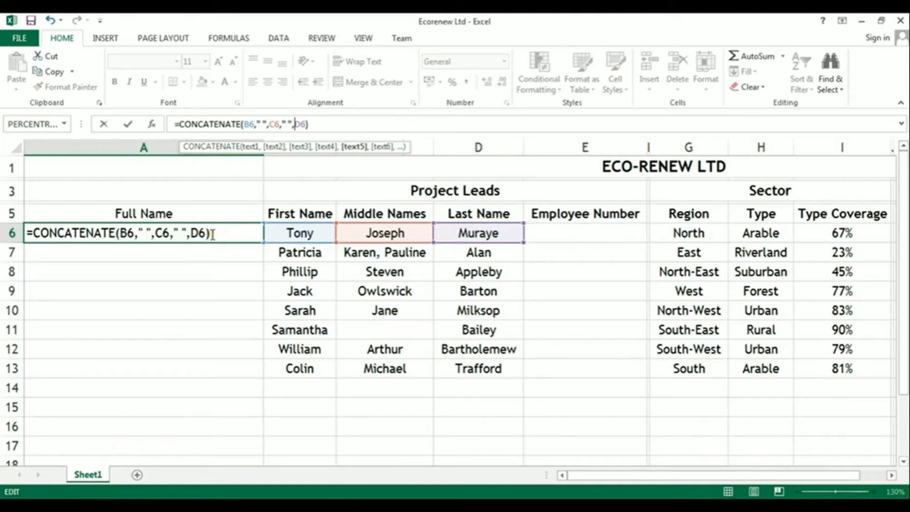
key(Return)
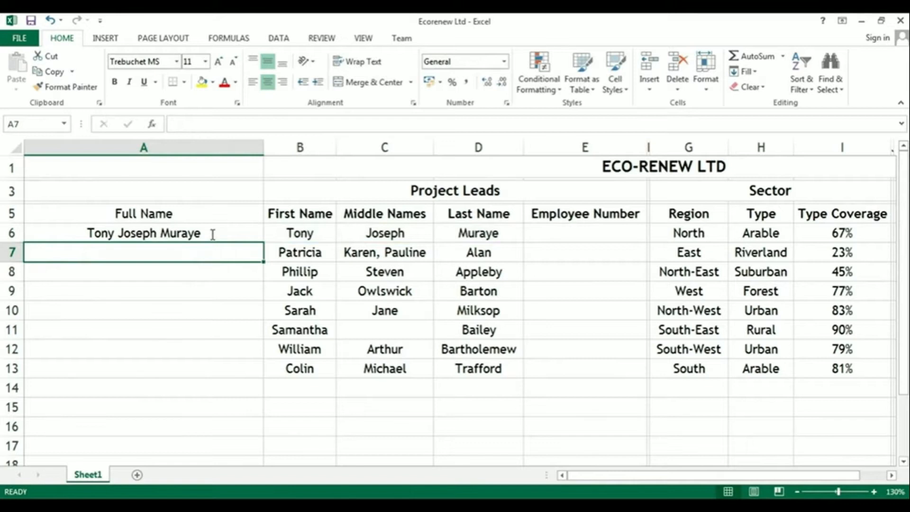
Step: Copy the CONCATENATE formula from A6 and paste it into A7:A13
click(177, 233)
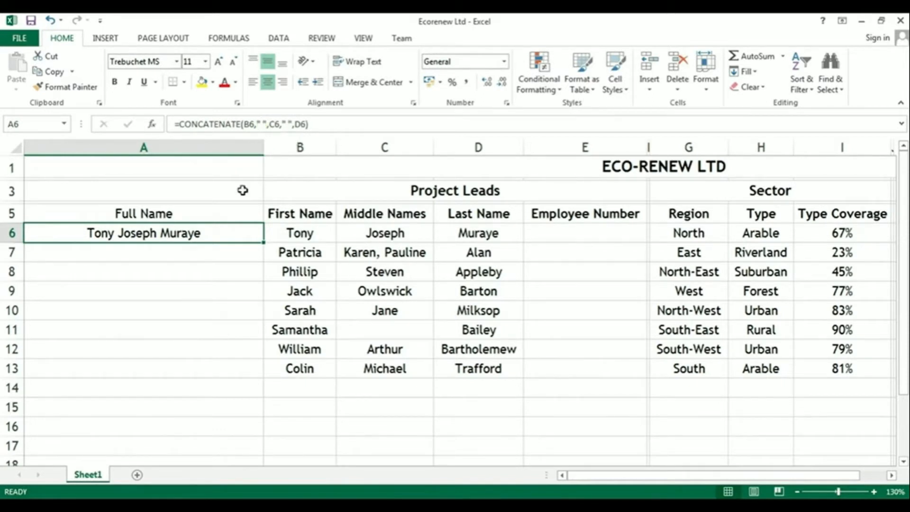
click(29, 161)
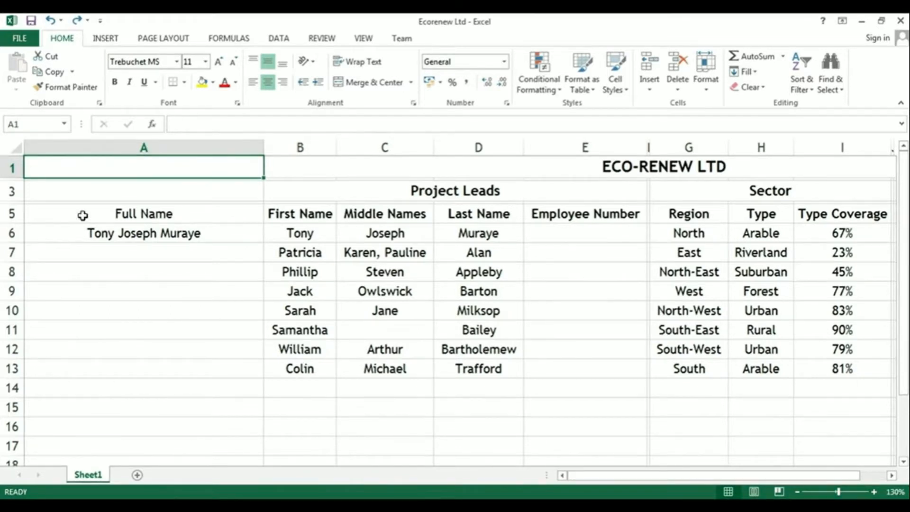
click(141, 234)
click(49, 72)
drag(136, 253, 144, 368)
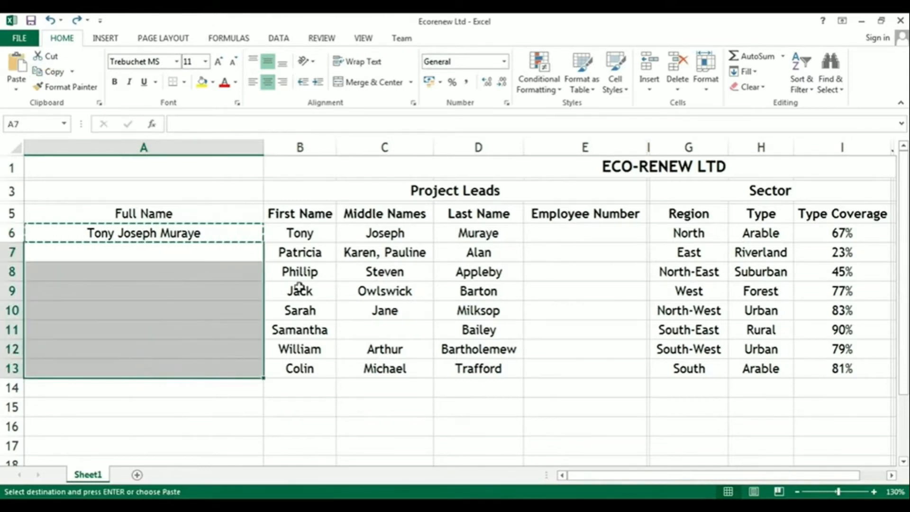
click(16, 67)
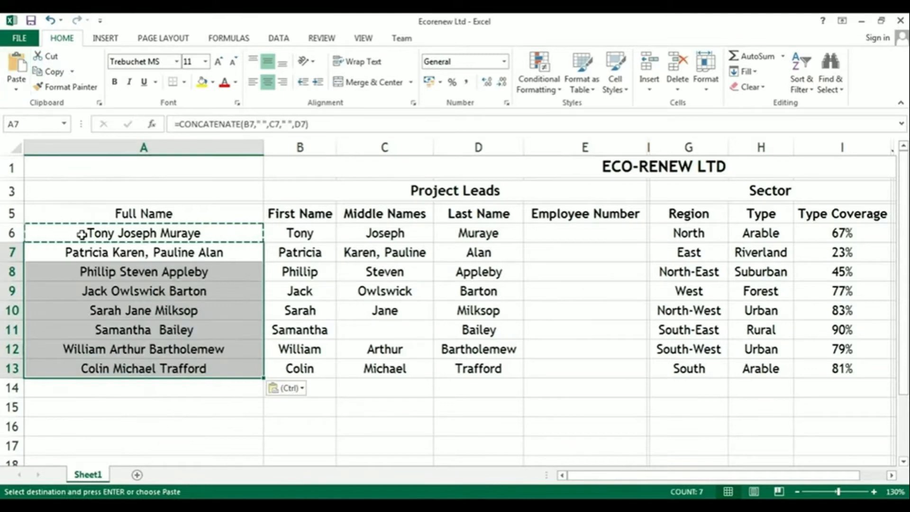
Step: Test the formula's link to its source by deleting the first name in B8, and undo the deletion
click(119, 269)
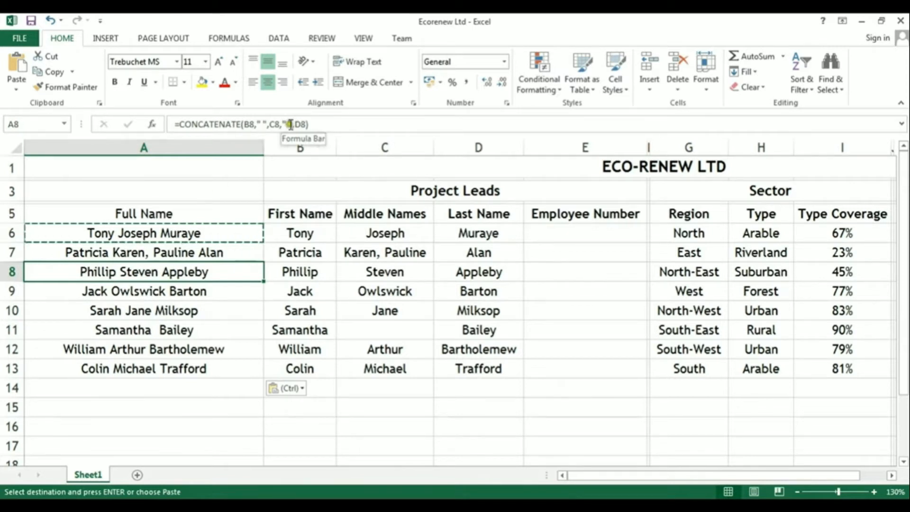
click(291, 272)
key(Delete)
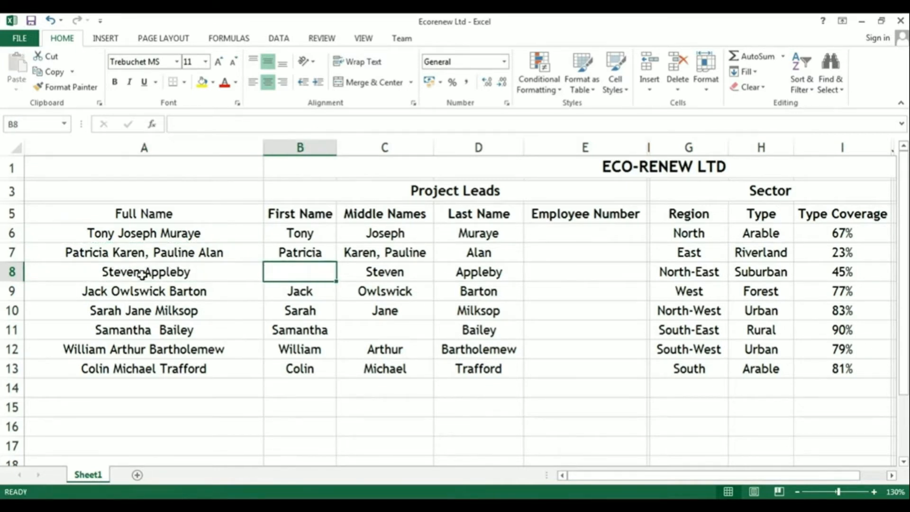
click(51, 20)
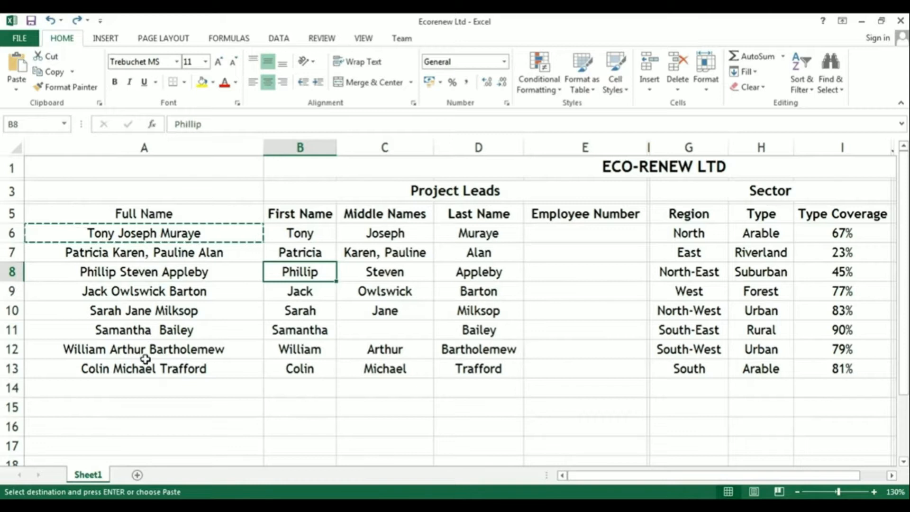
Step: Copy the full names in A6:A13 and paste them back over the same cells as values only
drag(147, 233, 150, 368)
key(ctrl+v)
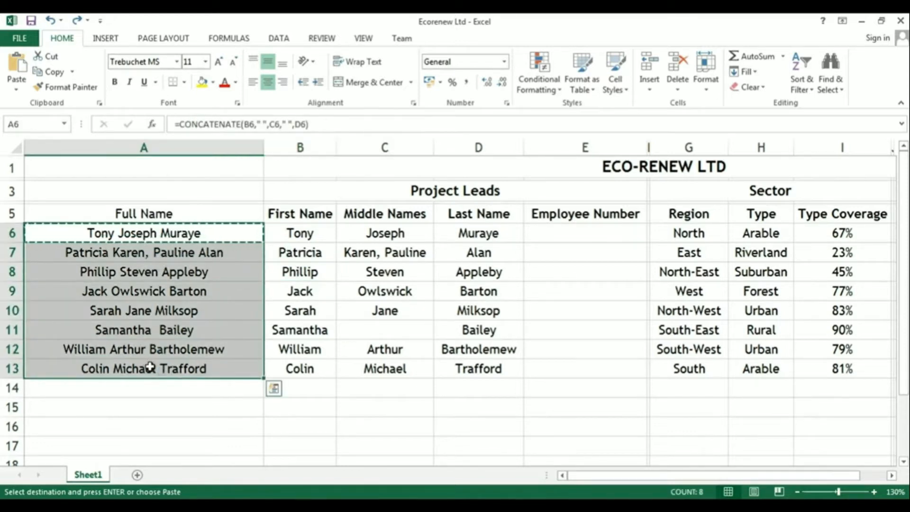
click(52, 72)
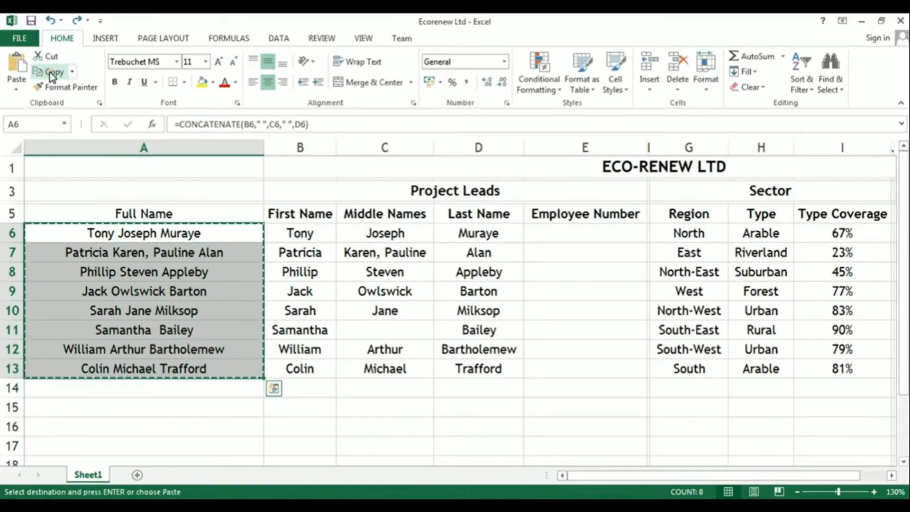
click(15, 85)
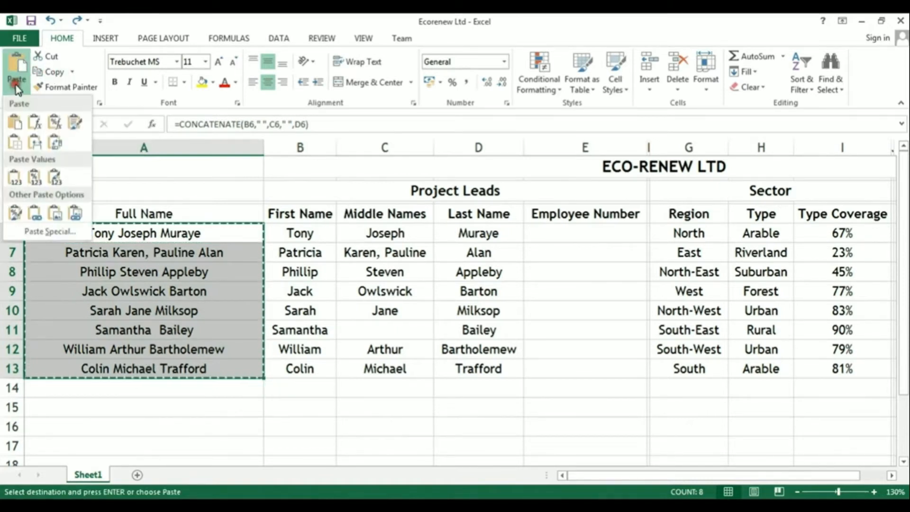
click(15, 179)
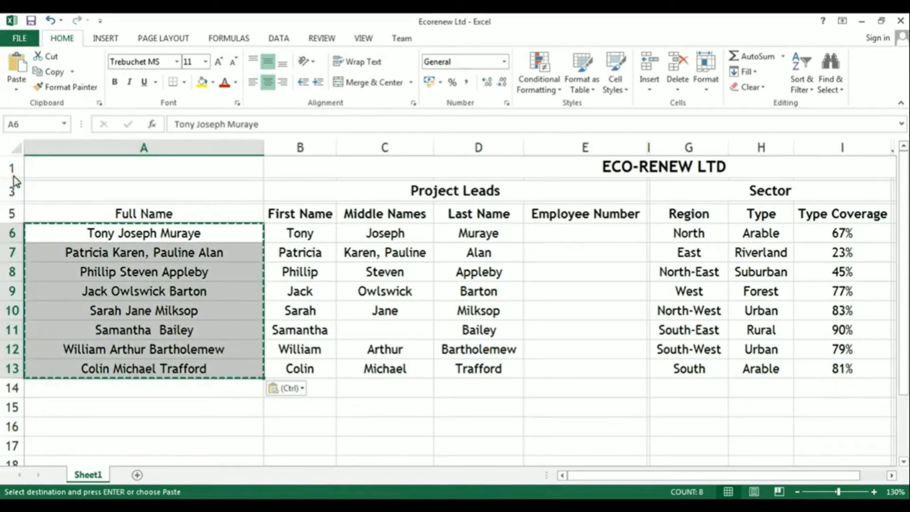
drag(128, 272, 149, 275)
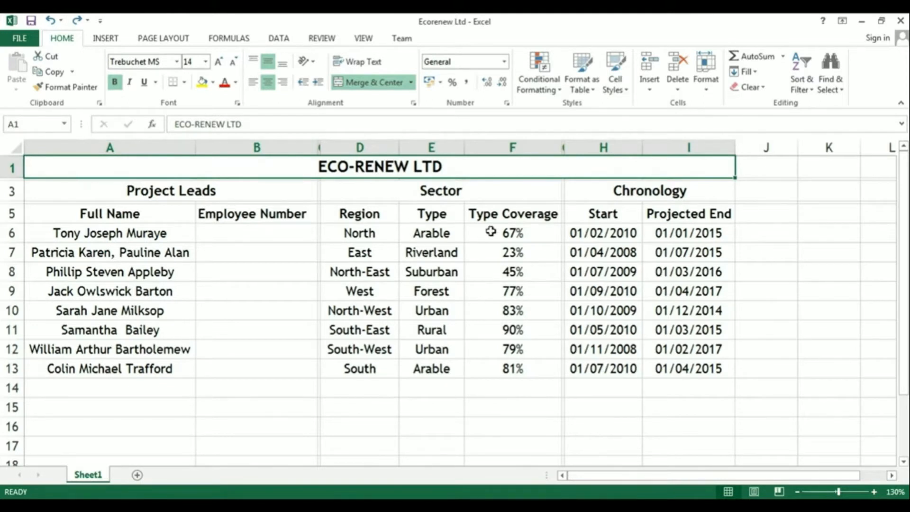
Step: Highlight Type Coverage values greater than 57% in F6:F13 with Light Red Fill with Dark Red Text, and undo the rule
click(490, 230)
drag(490, 230, 491, 374)
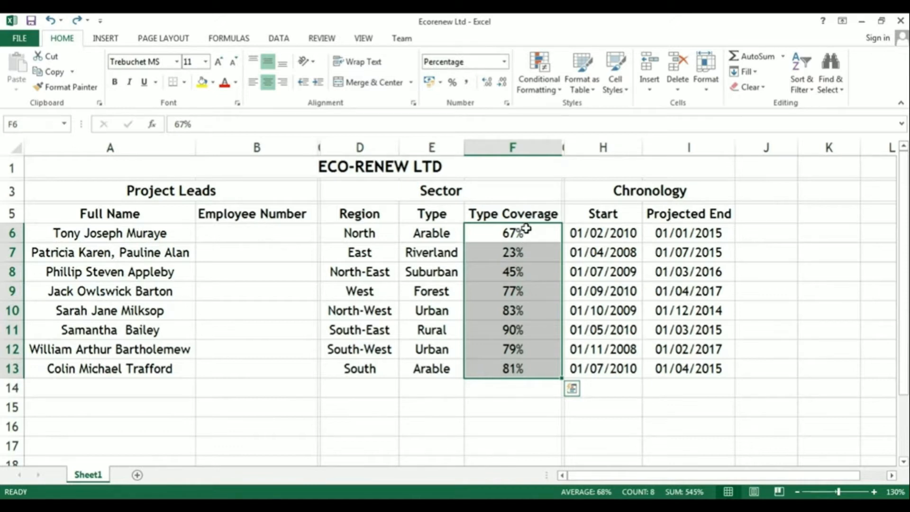
click(543, 75)
mouse_move(539, 114)
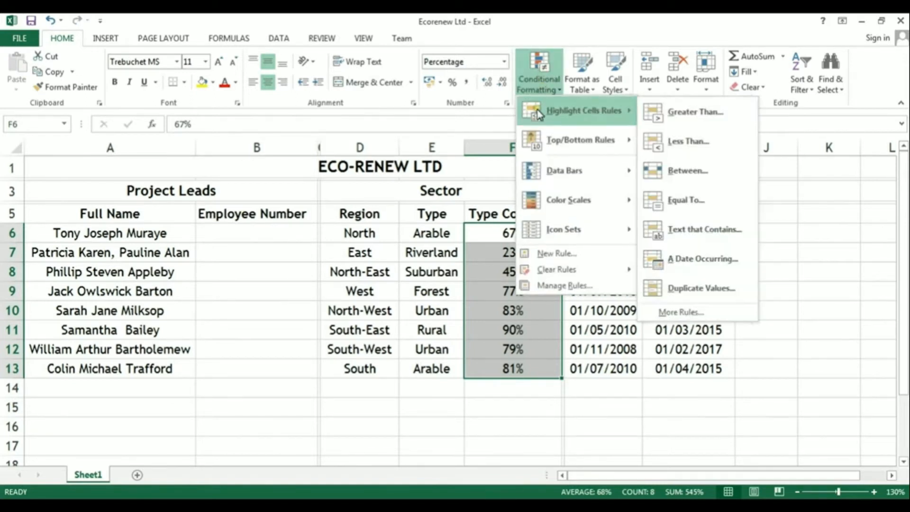
mouse_move(534, 179)
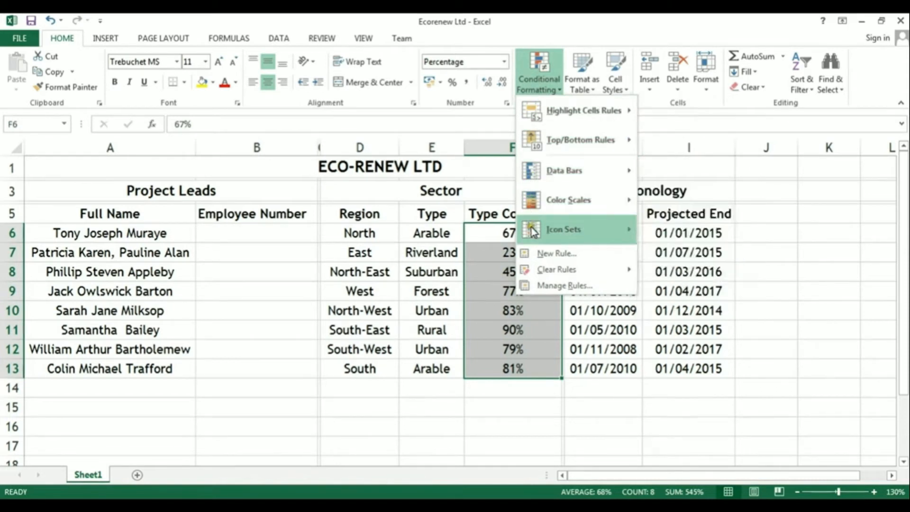
mouse_move(573, 120)
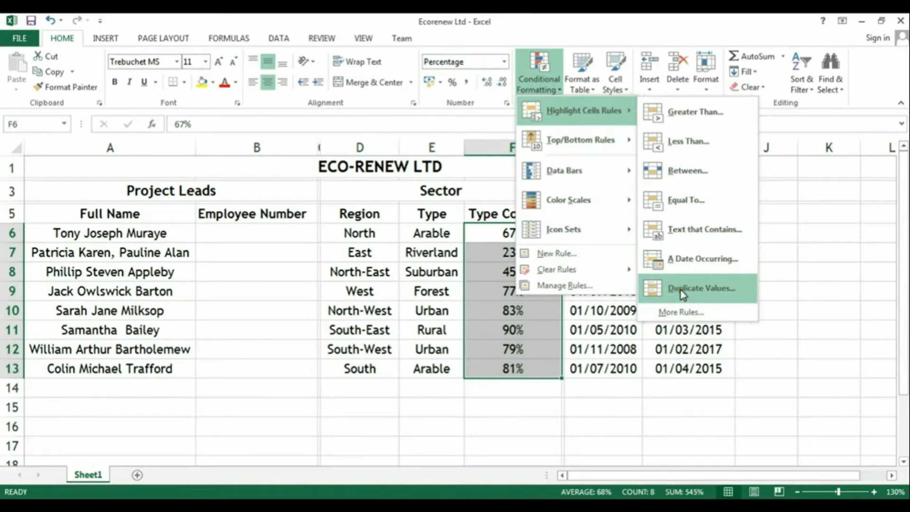
click(696, 116)
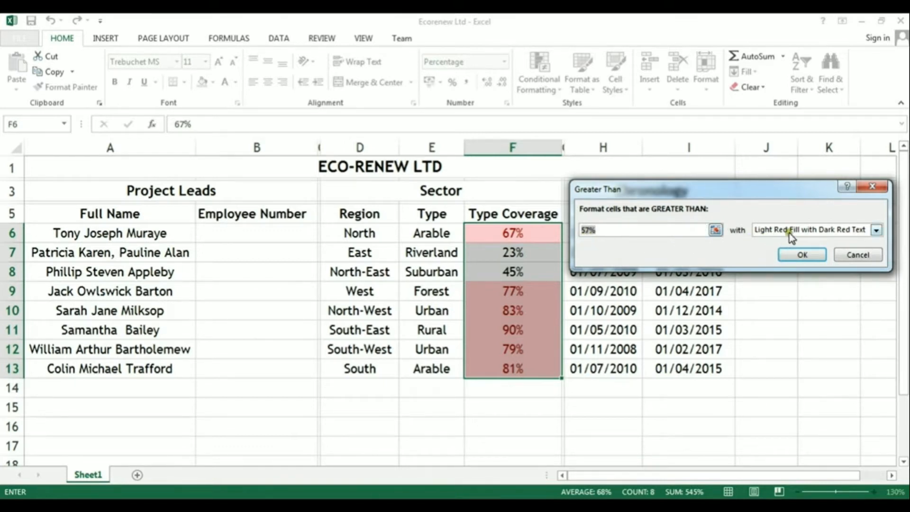
click(876, 230)
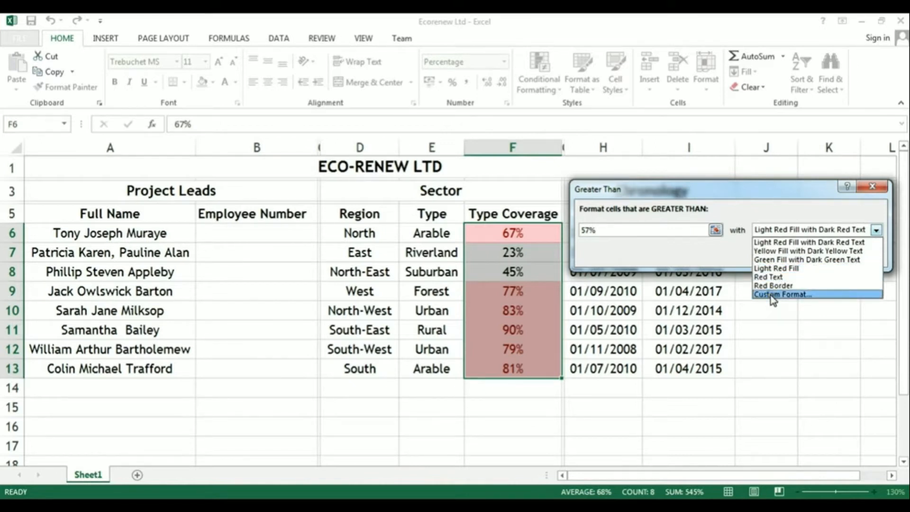
click(663, 246)
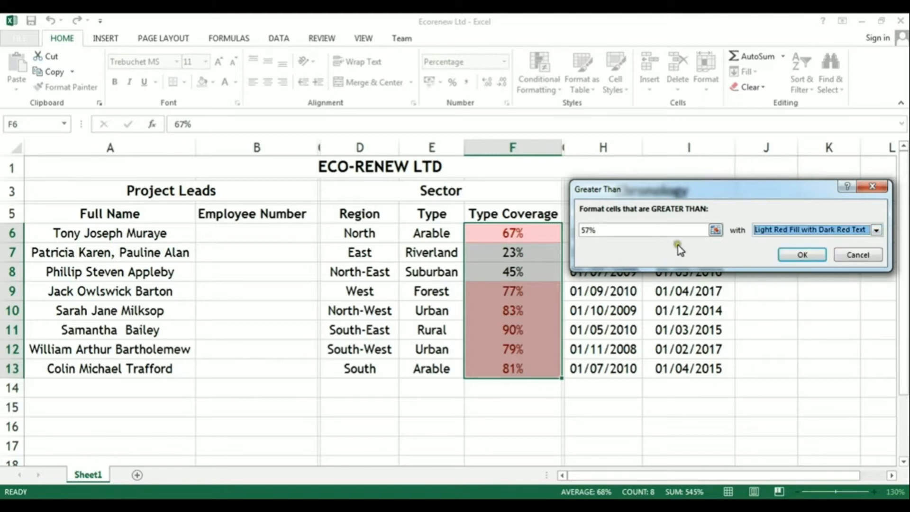
click(810, 257)
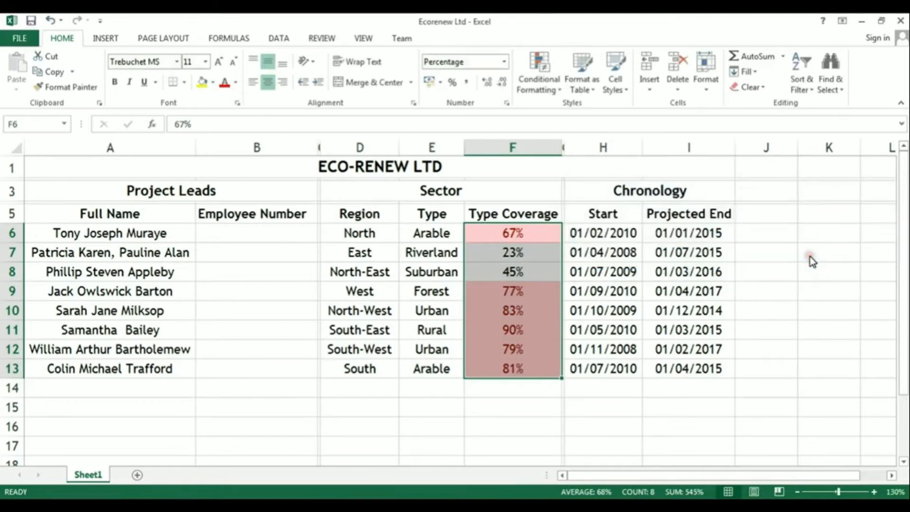
click(785, 266)
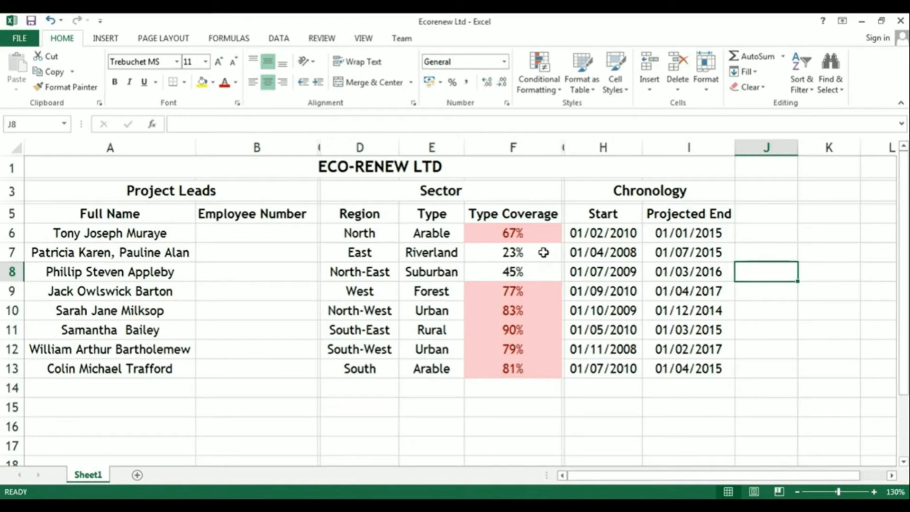
click(50, 21)
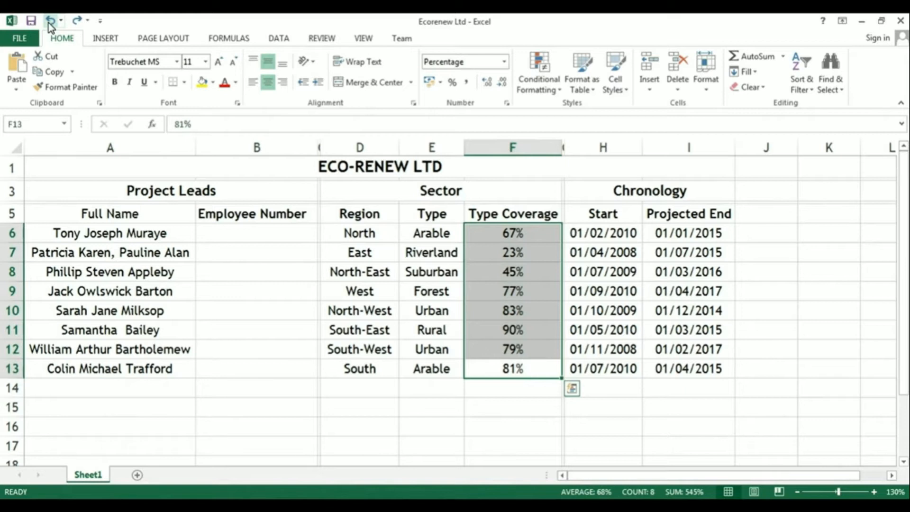
Step: Apply gradient-fill Green Data Bars to the Type Coverage values in F6:F13, compare the bars, and undo the formatting
click(539, 76)
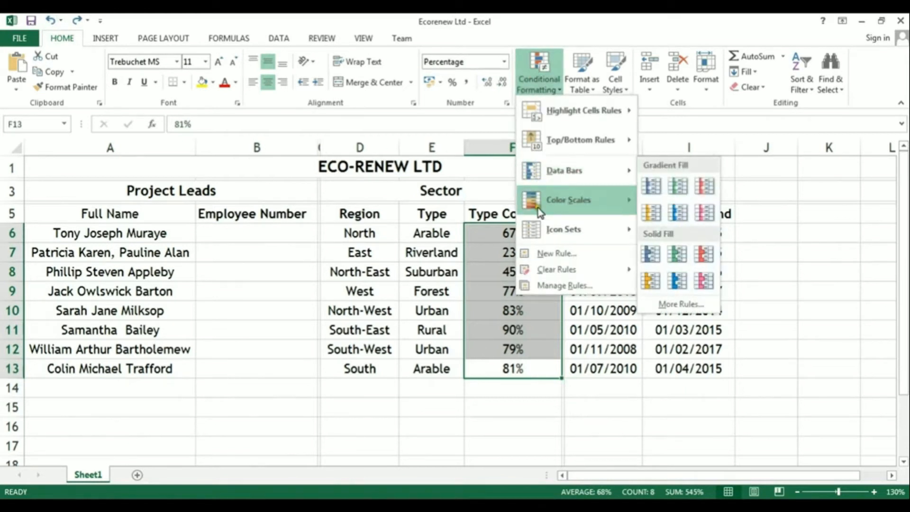
mouse_move(540, 213)
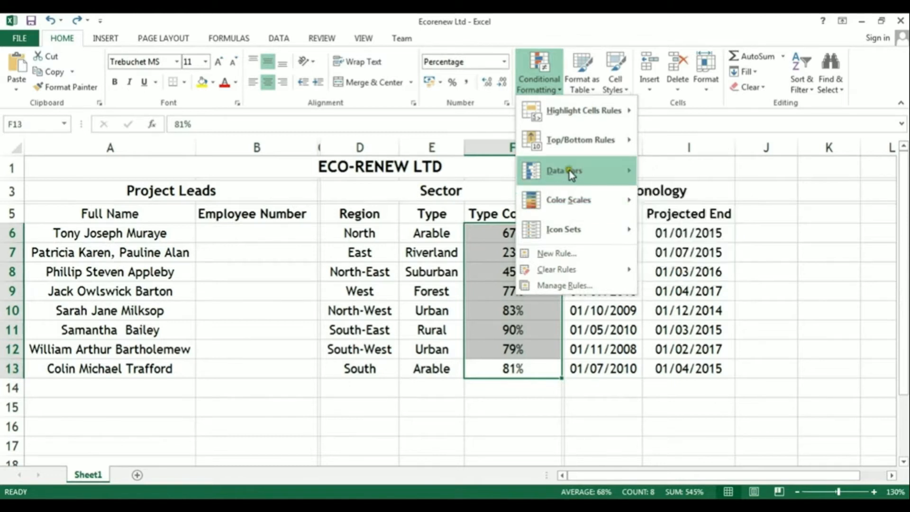
mouse_move(572, 174)
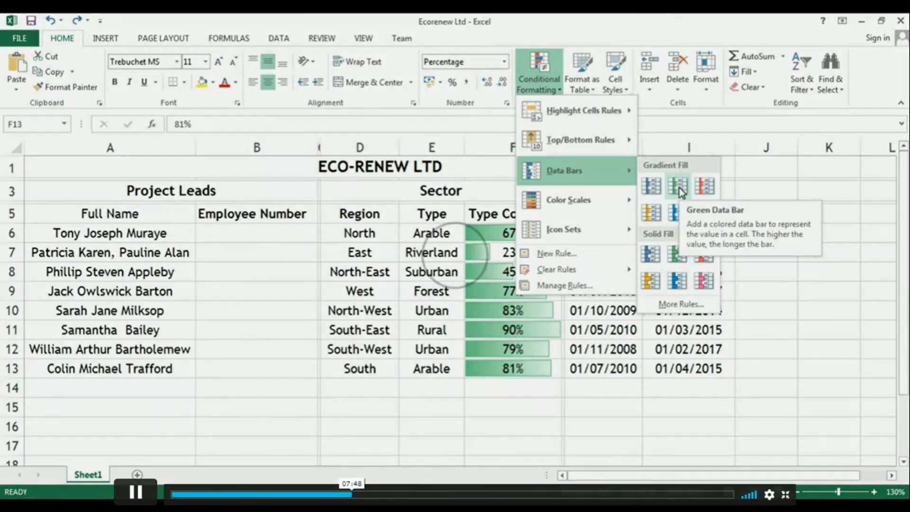
click(679, 187)
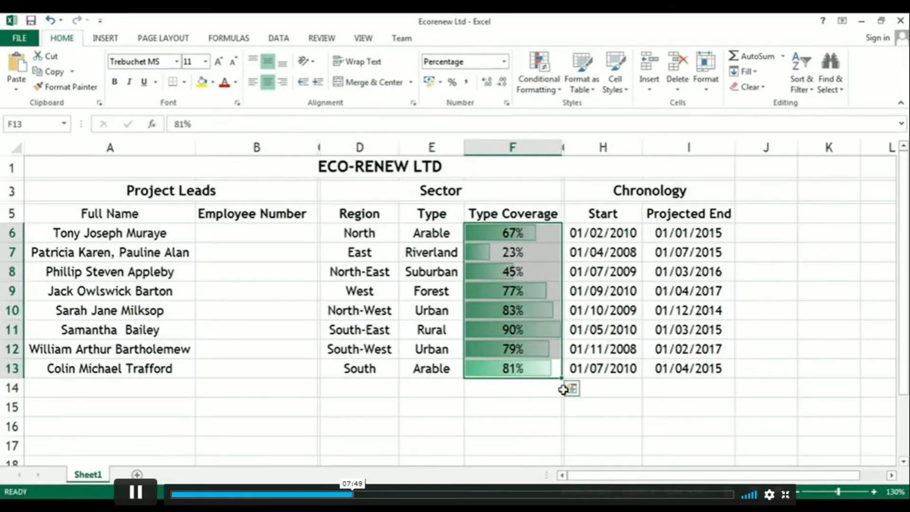
click(546, 409)
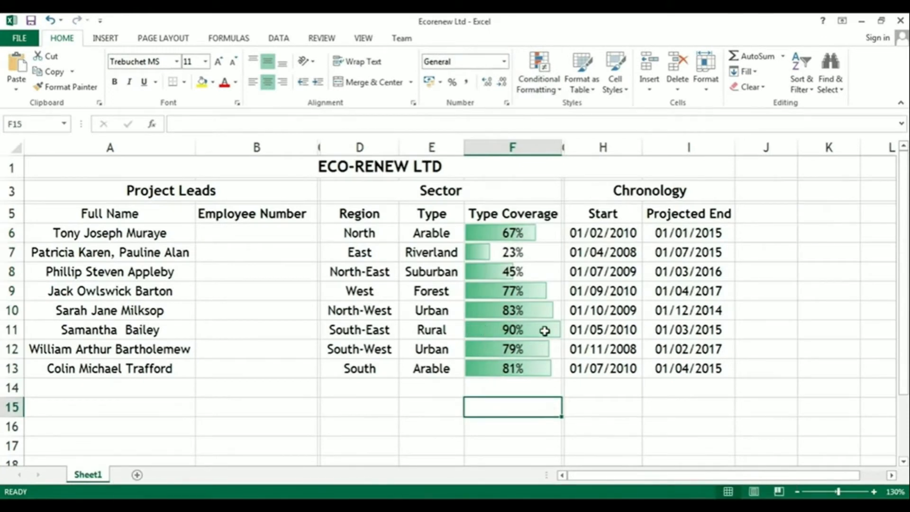
click(524, 253)
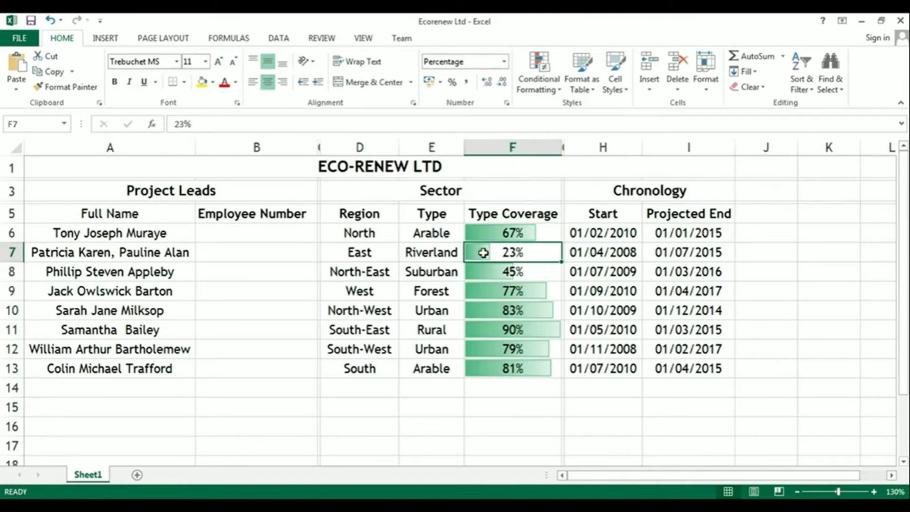
click(492, 334)
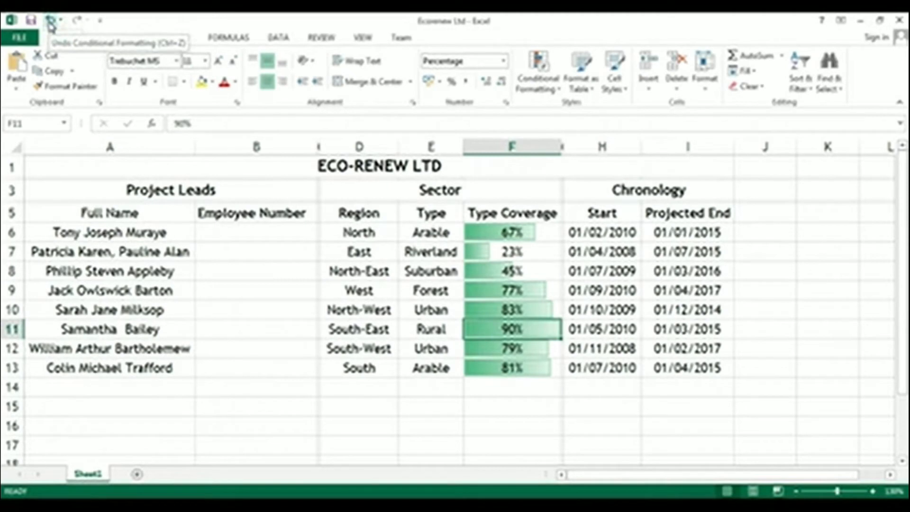
click(51, 21)
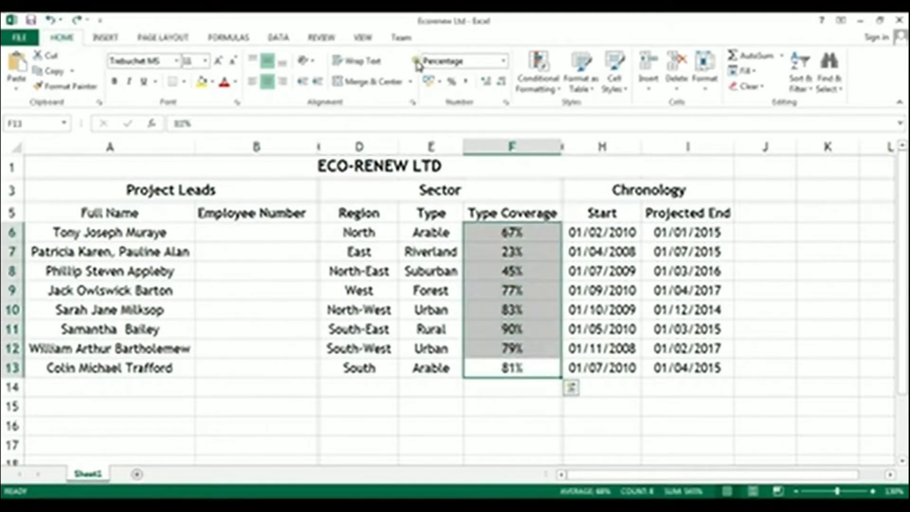
Step: Apply the Green-Yellow color scale to the Type Coverage values in F6:F13 and check the shading of individual cells
click(541, 71)
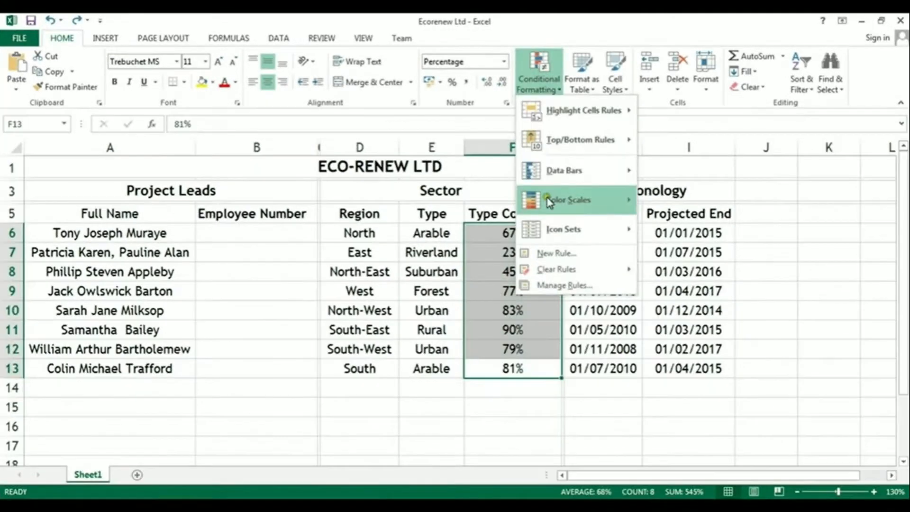
mouse_move(550, 201)
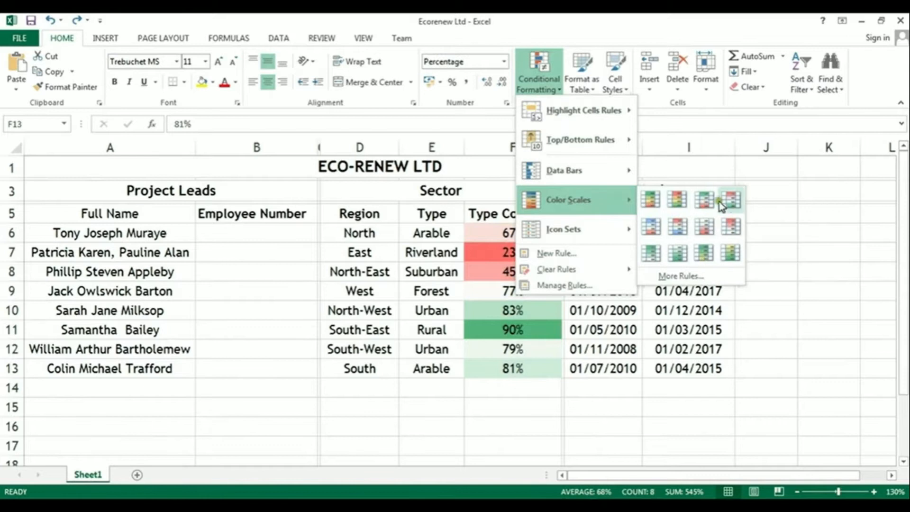
click(701, 254)
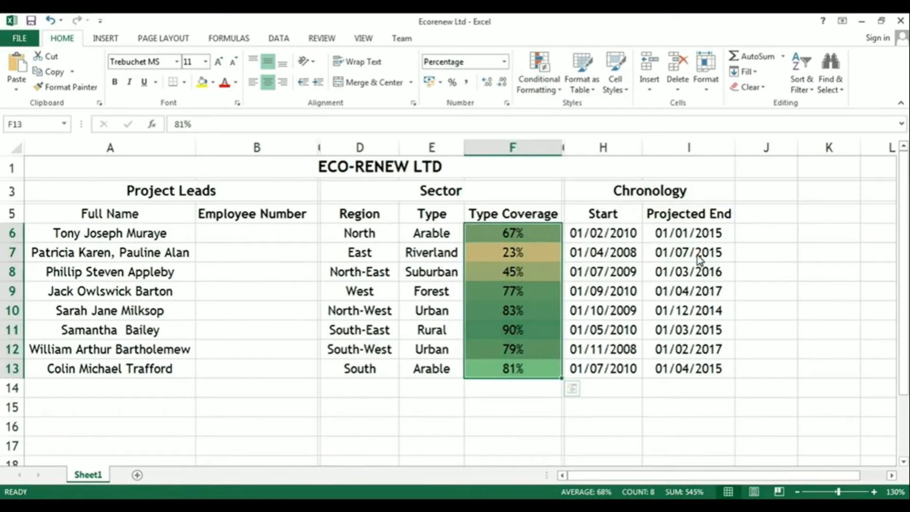
click(532, 232)
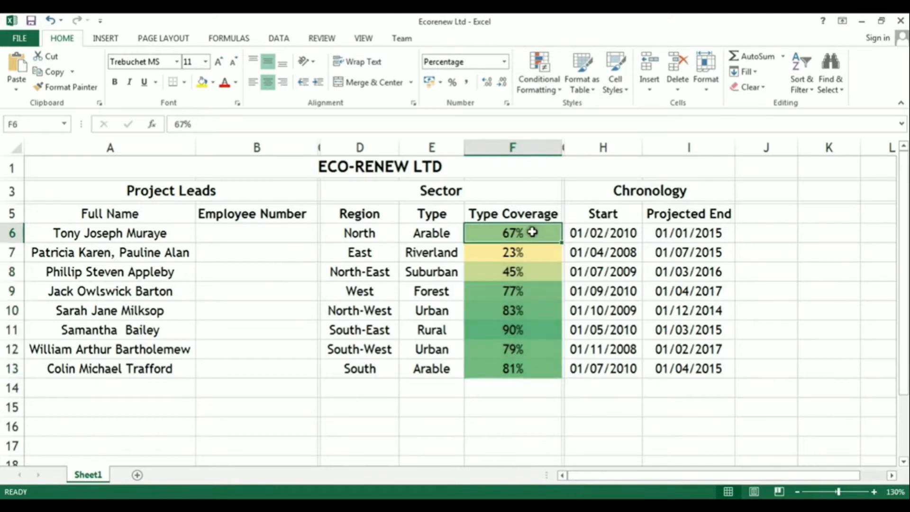
click(537, 330)
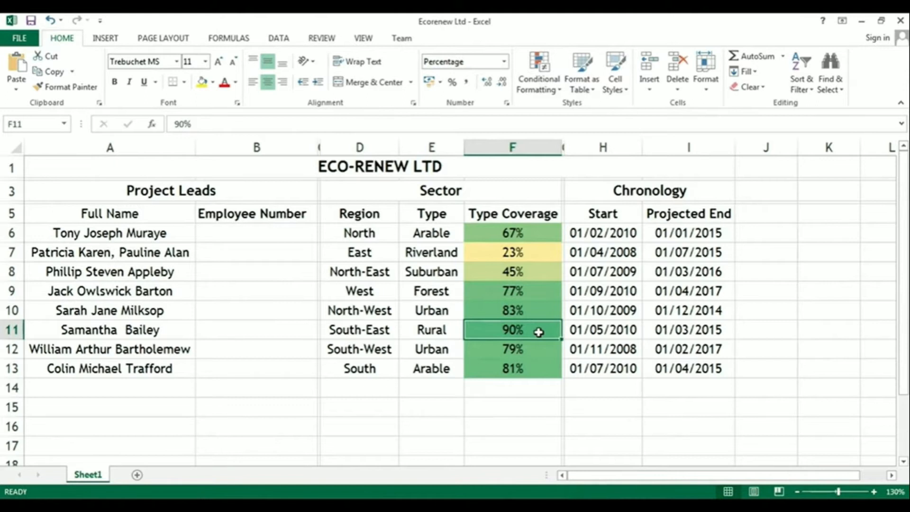
click(536, 253)
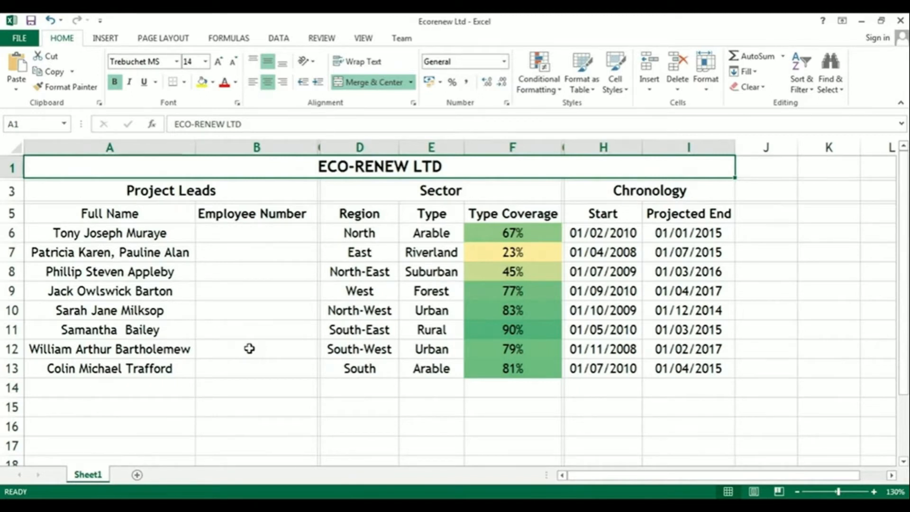
Step: Enter an employee number with the prefix "ERL - " in B6 as plain text, and delete the entry
click(234, 234)
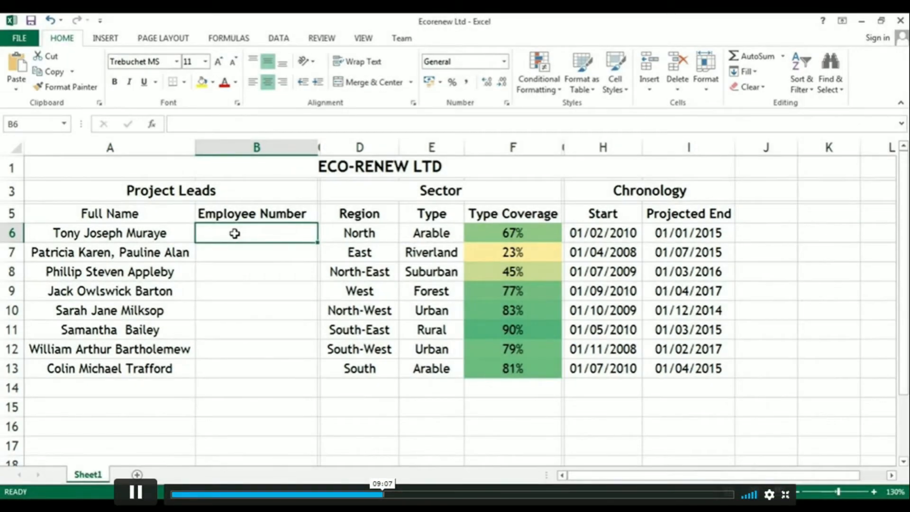
text(ERL - )
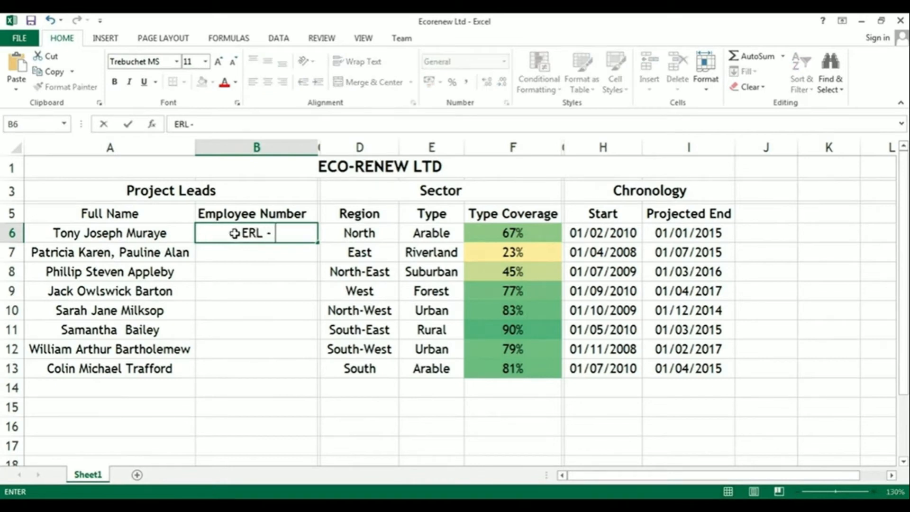
text(0100)
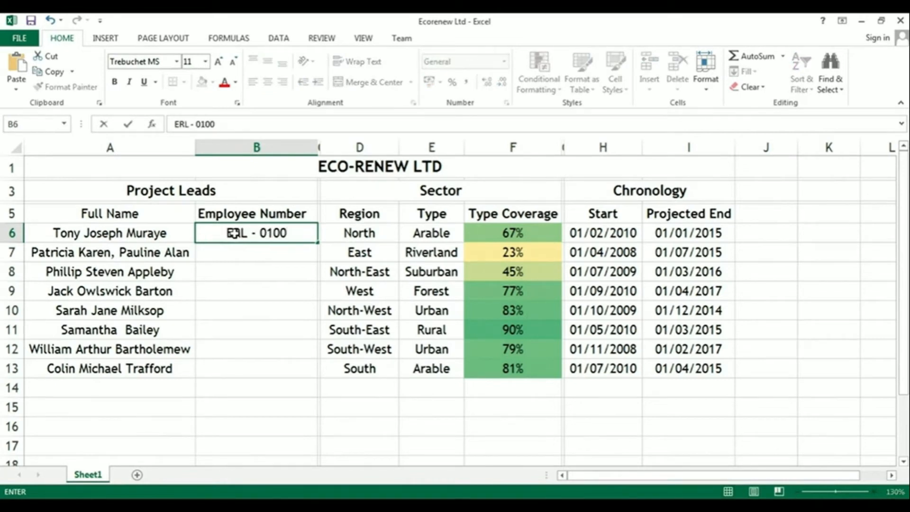
key(Return)
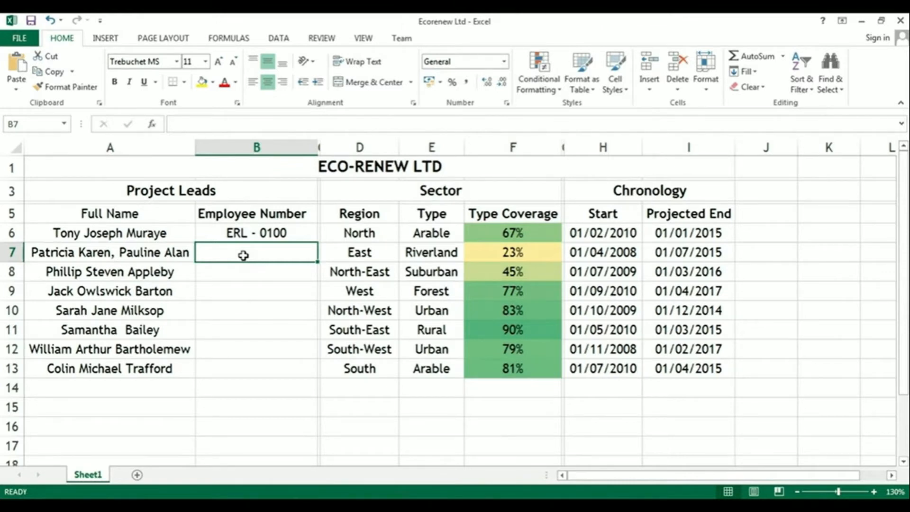
click(243, 233)
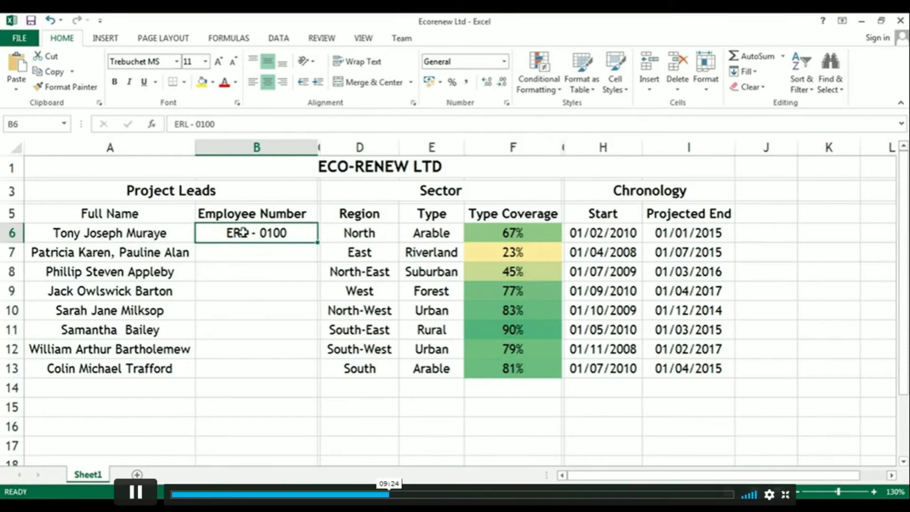
key(Delete)
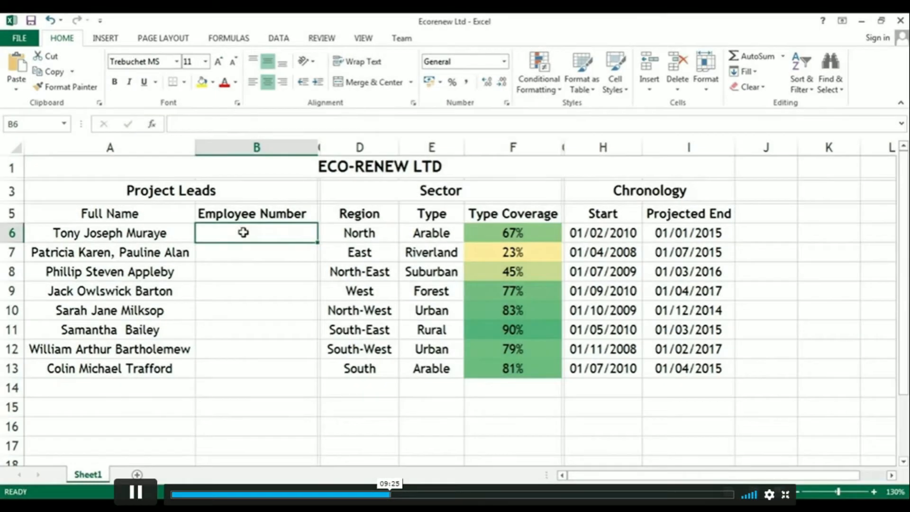
Step: Open the custom number formats for the Employee Number cells B6:B13 and choose the code 0 as the starting point
drag(243, 233, 240, 363)
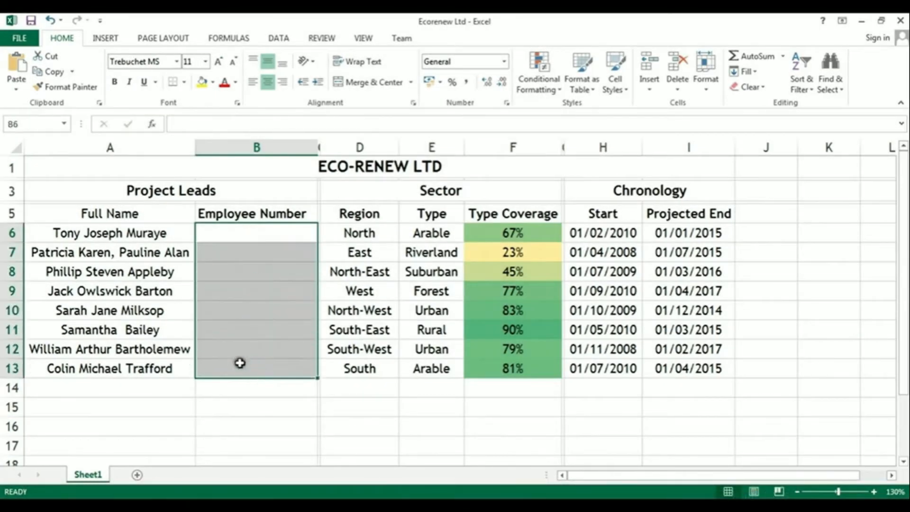
right_click(261, 304)
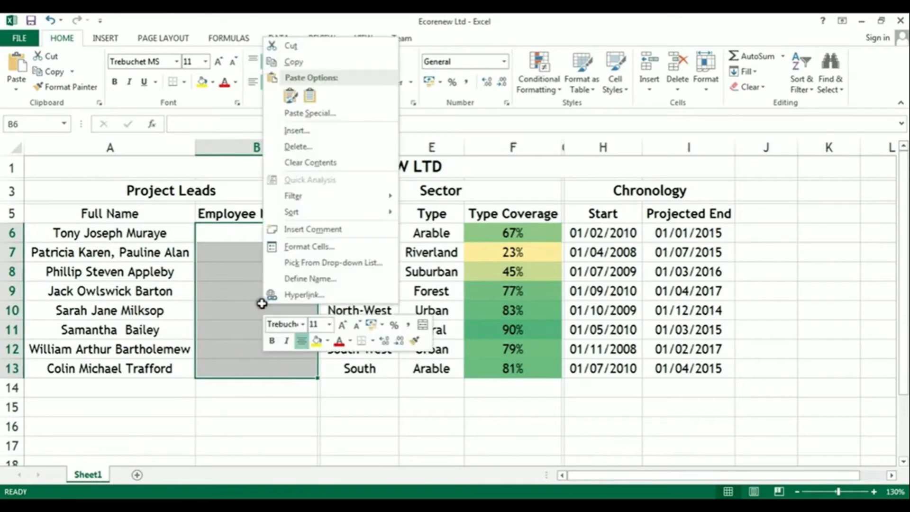
click(303, 246)
drag(274, 104, 475, 118)
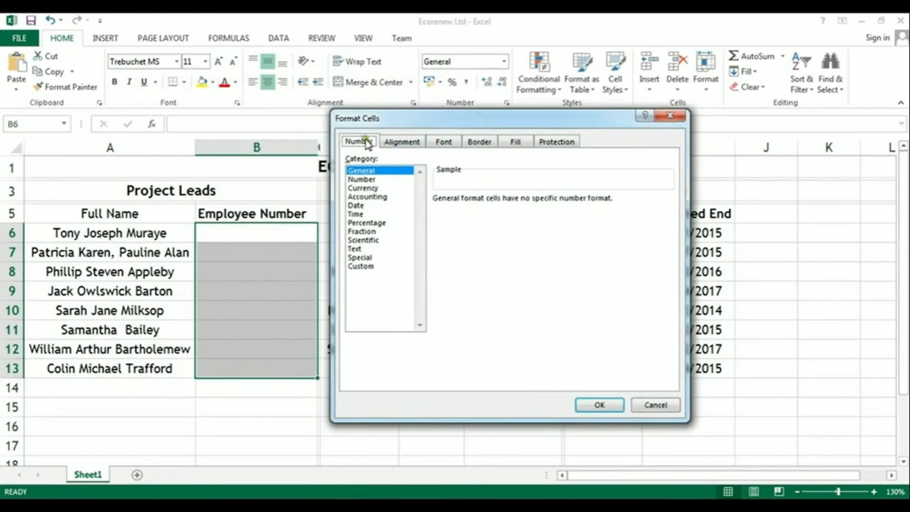
click(362, 267)
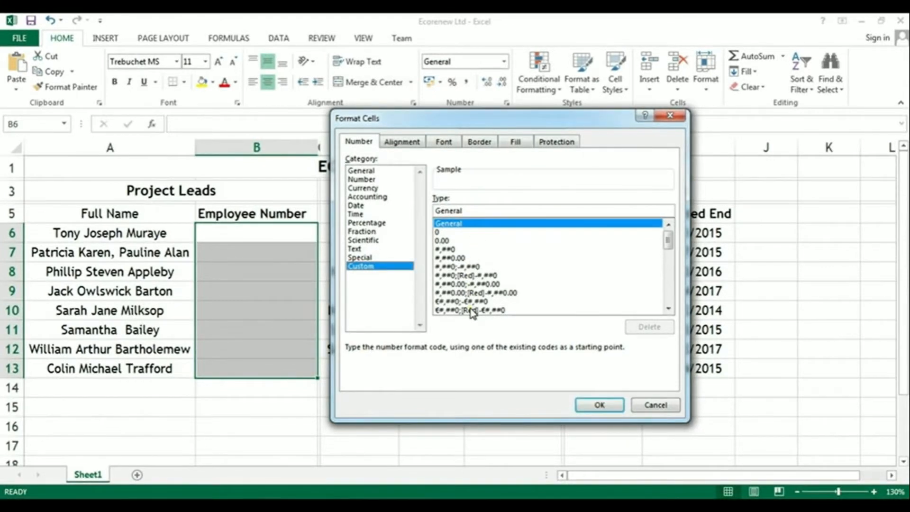
click(441, 232)
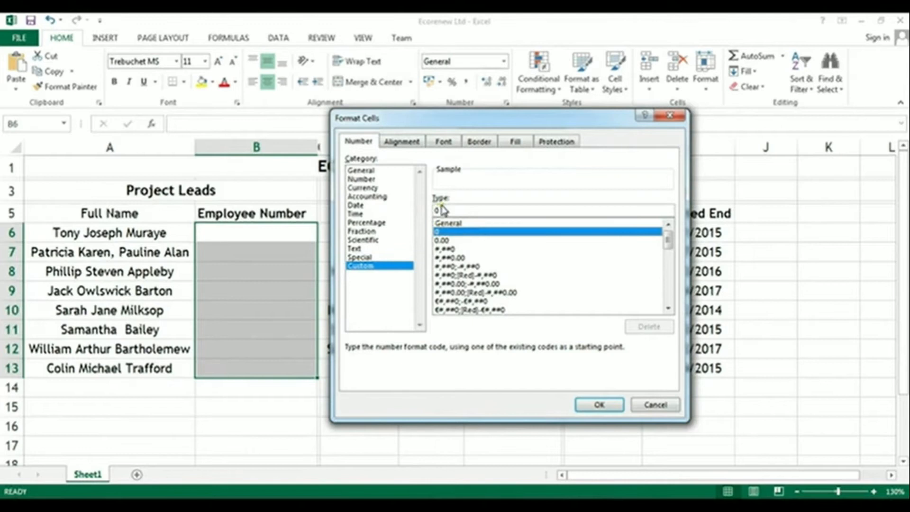
Step: Replace the format code with "ERL - 0"0 and apply it to the Employee Number cells B6:B13
click(441, 209)
key(BackSpace)
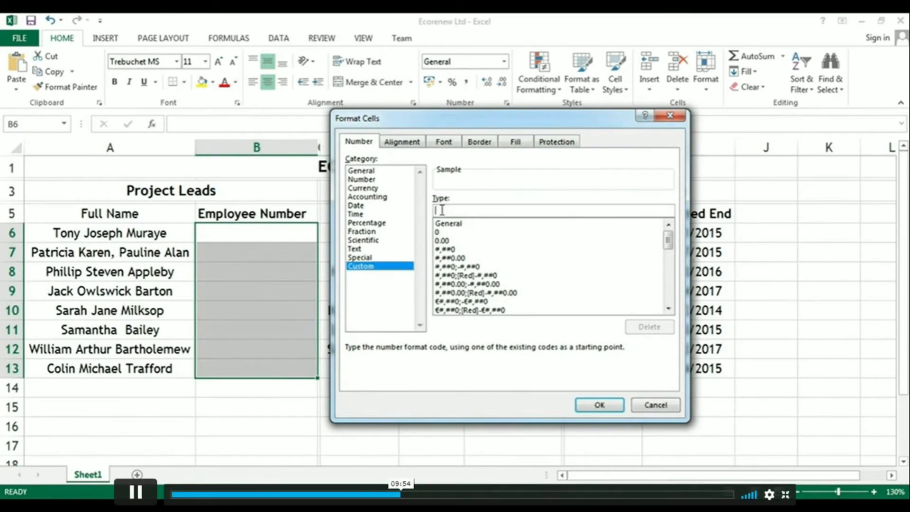
text(")
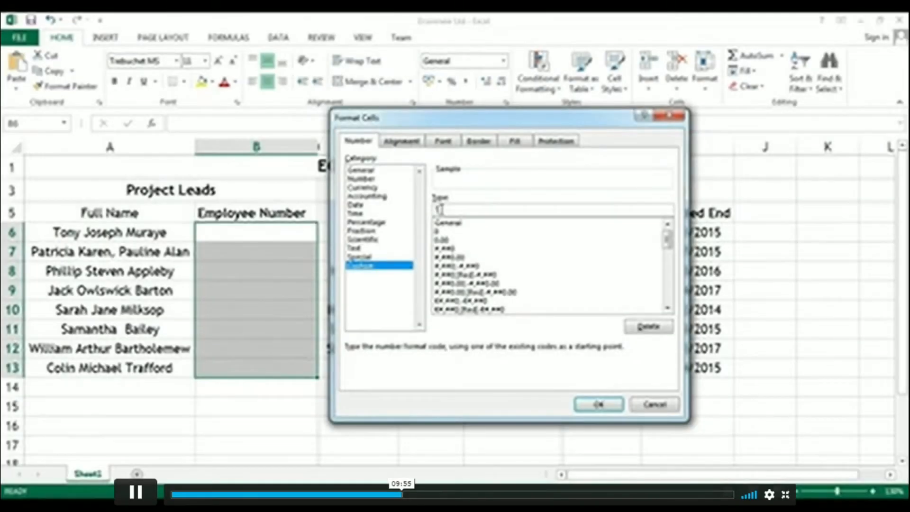
text(EN)
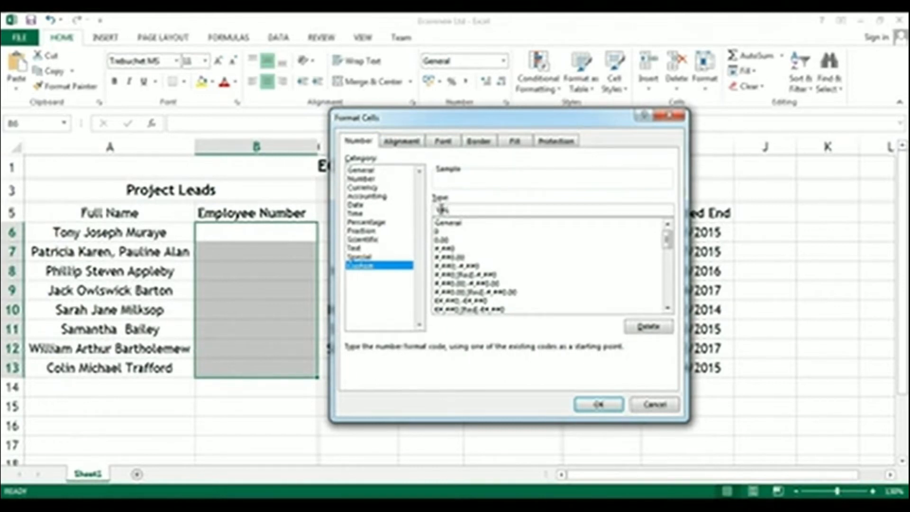
text(L - )
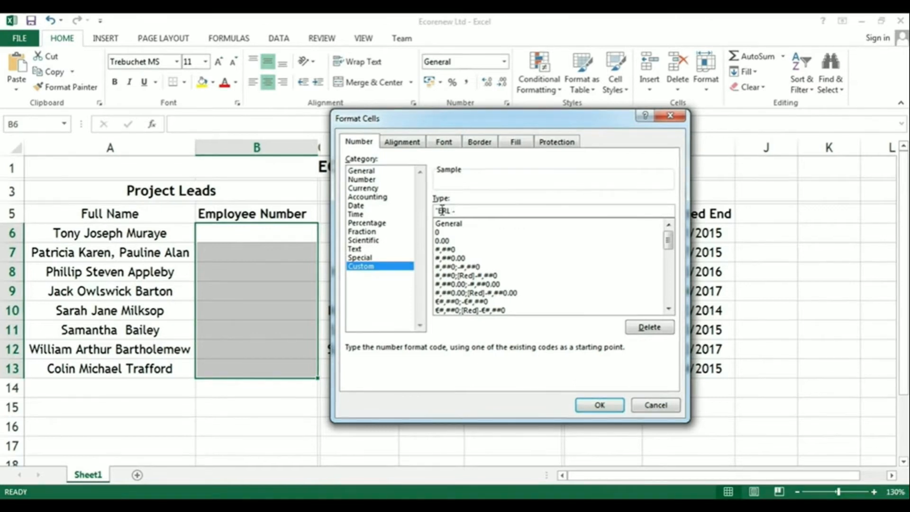
text(0)
text("0)
click(599, 403)
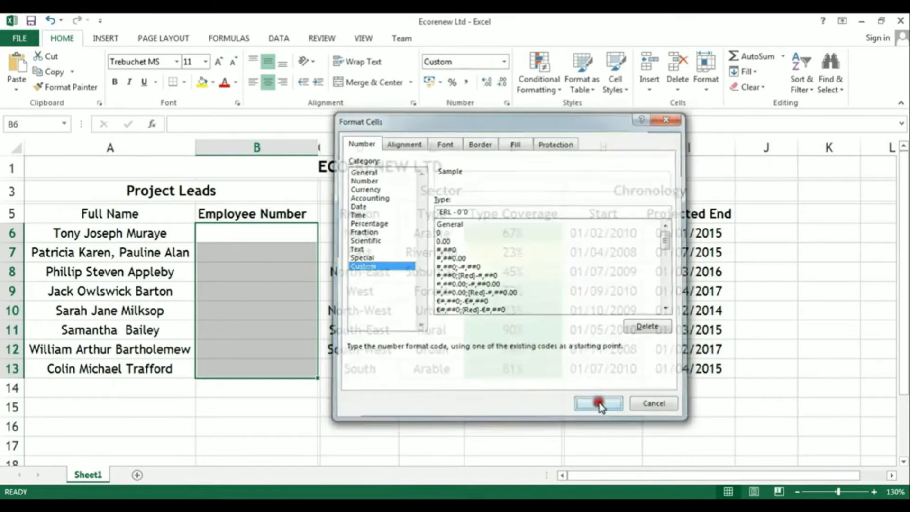
Step: Enter consecutive three-digit employee numbers from B6 downward as plain digits, without the ERL prefix
click(224, 230)
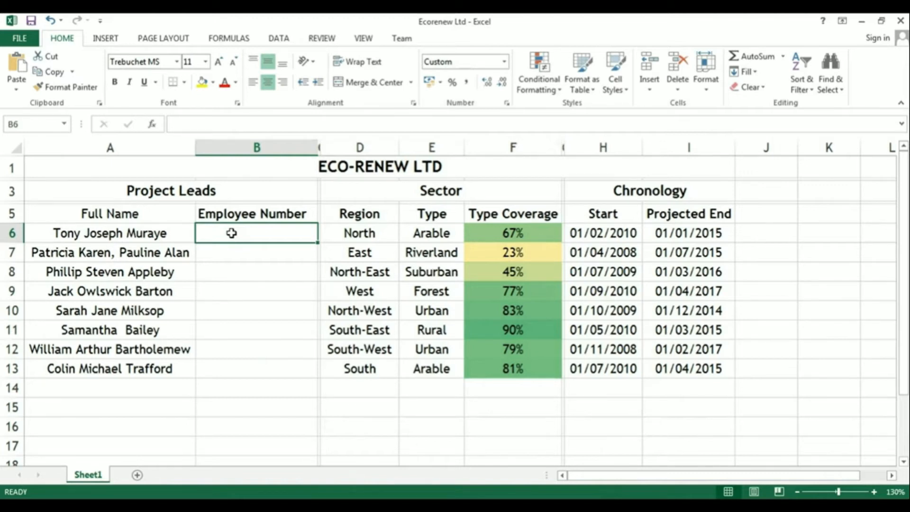
text(100)
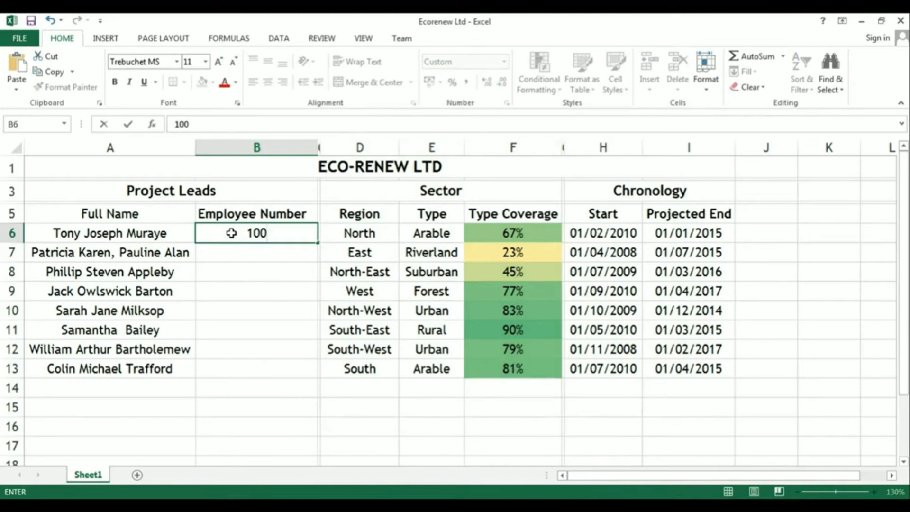
key(Return)
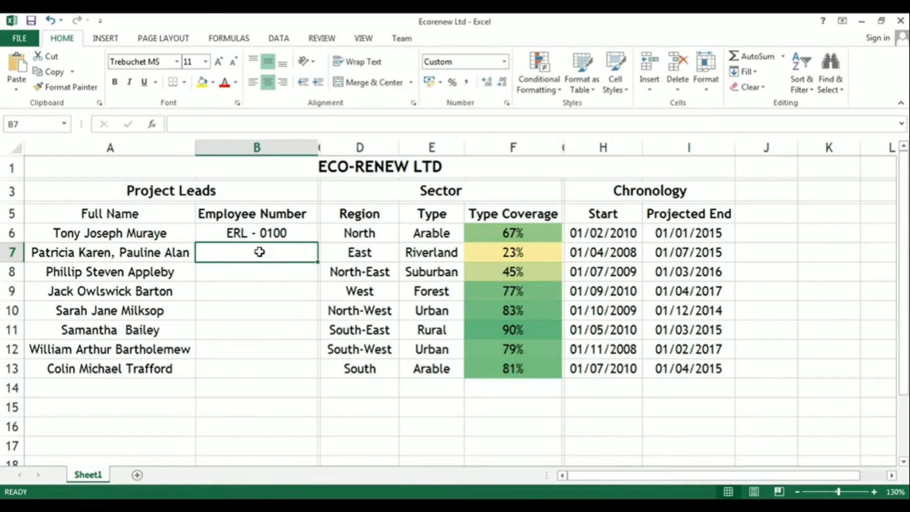
text(101)
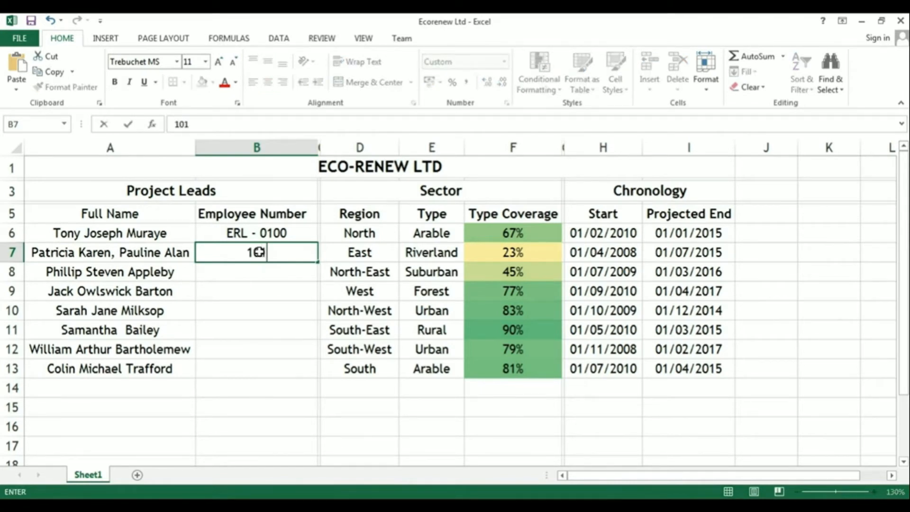
key(Return)
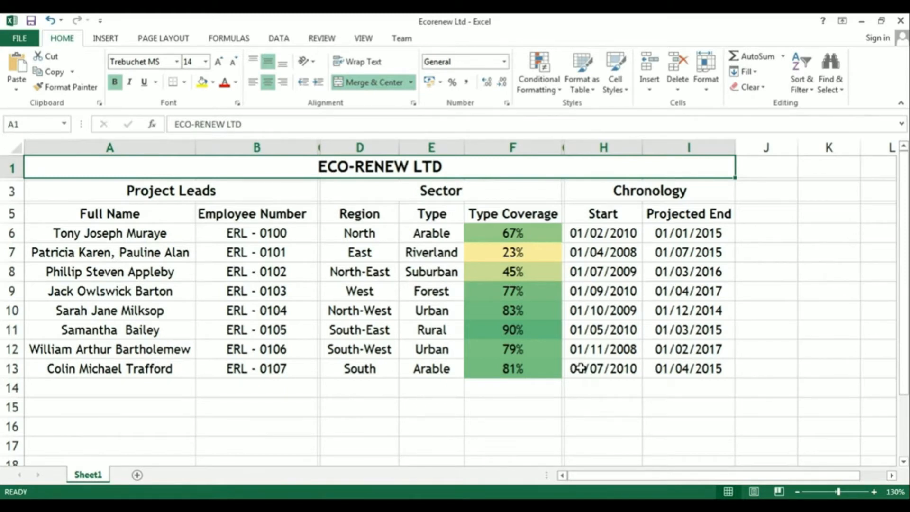
Step: Start a custom date format for the Start dates in H6:H13, removing the day part from the dd/mm/yyyy code
drag(590, 232, 590, 368)
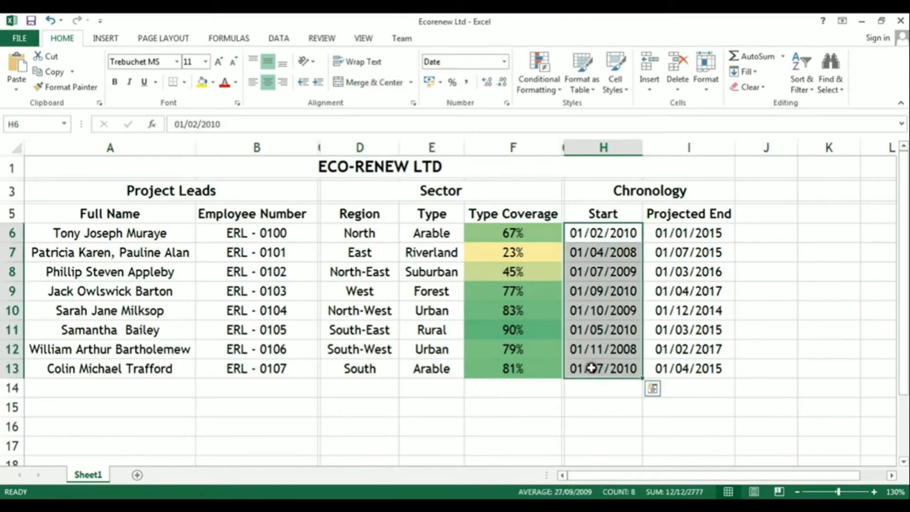
right_click(598, 338)
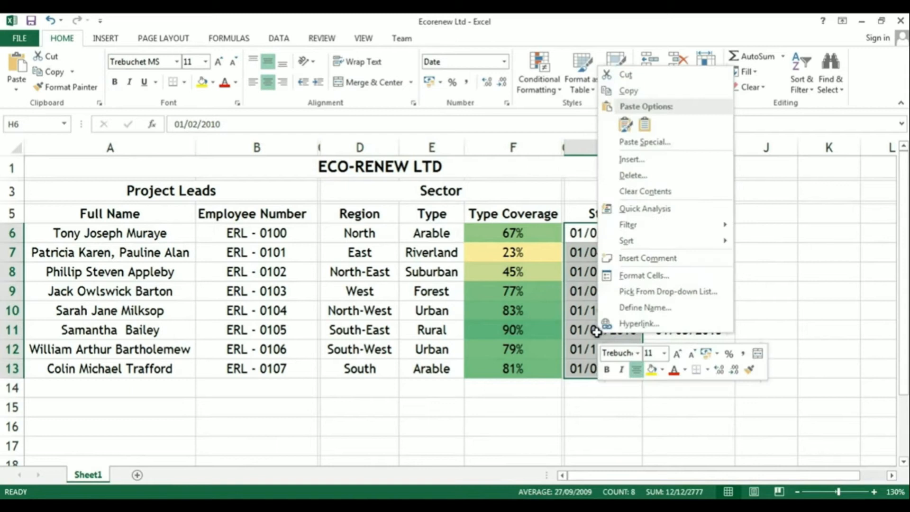
click(646, 279)
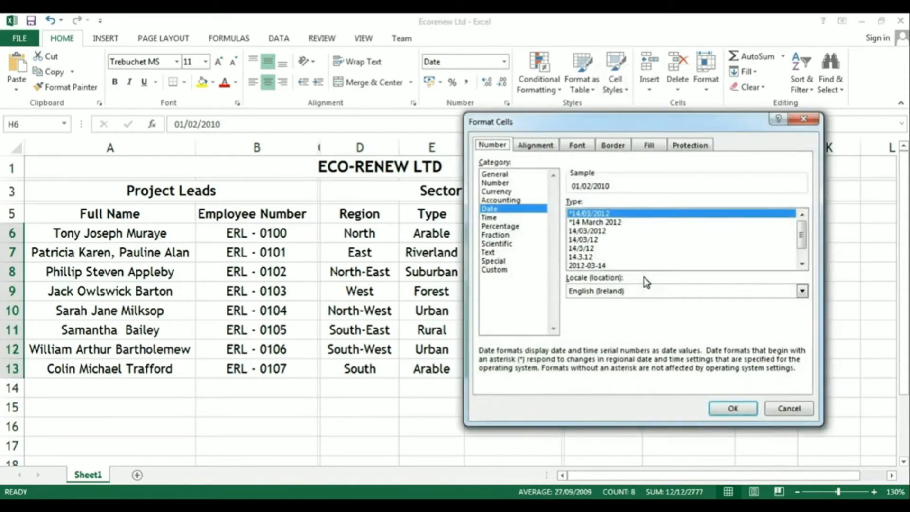
click(495, 270)
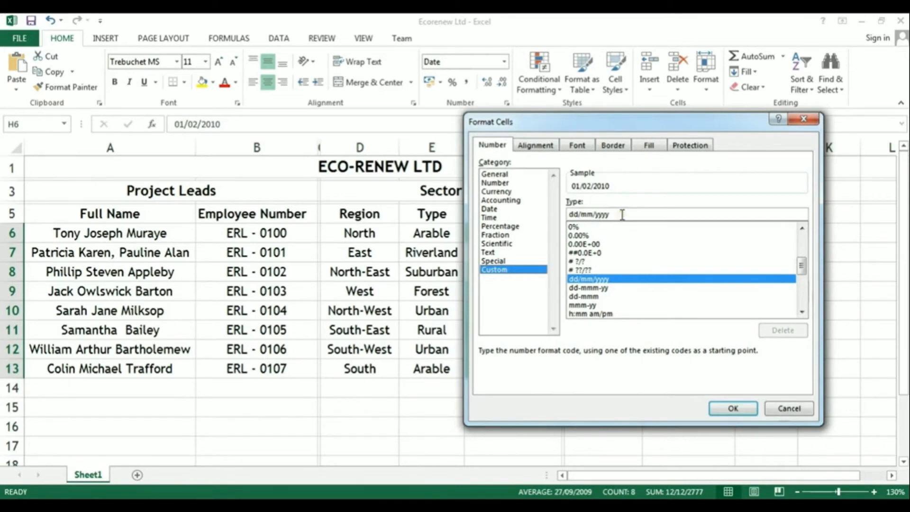
click(570, 214)
key(Delete)
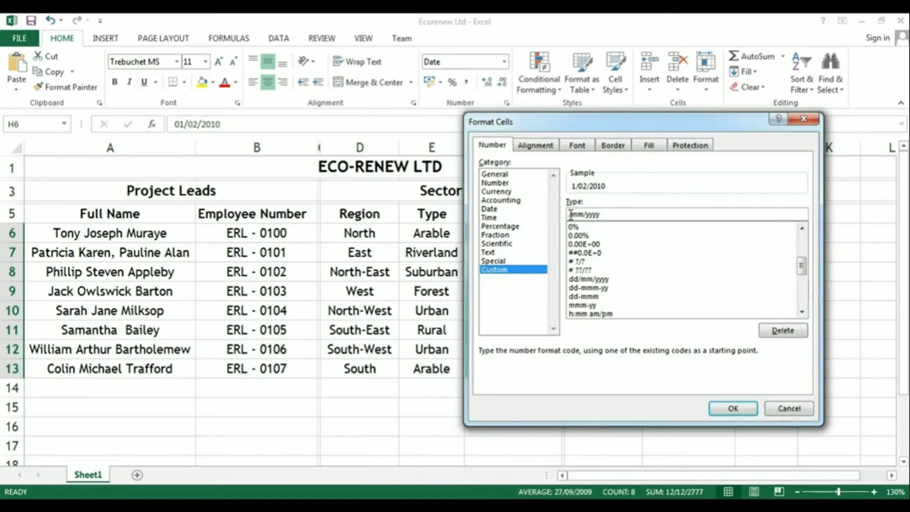
key(Delete)
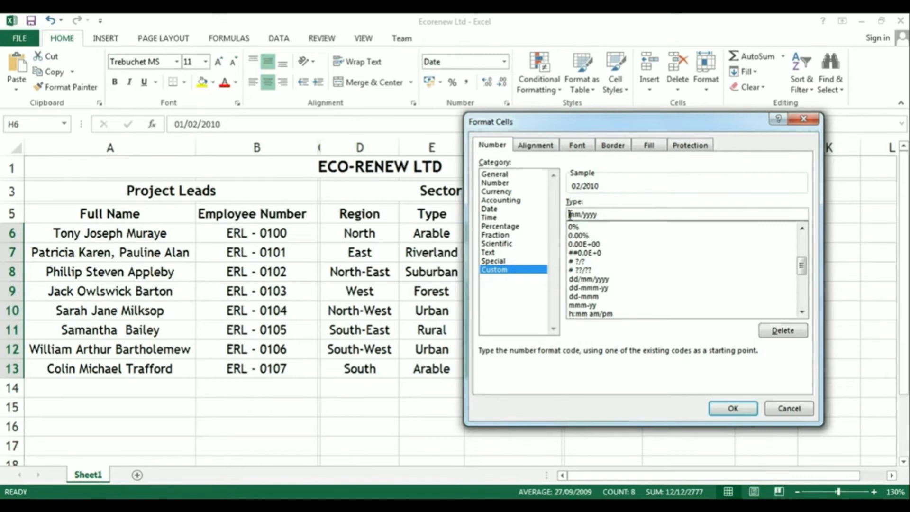
Step: Change the date code to mmmm - yyyy, apply it to H6:H13, and autofit column H to its contents
click(570, 215)
text(m)
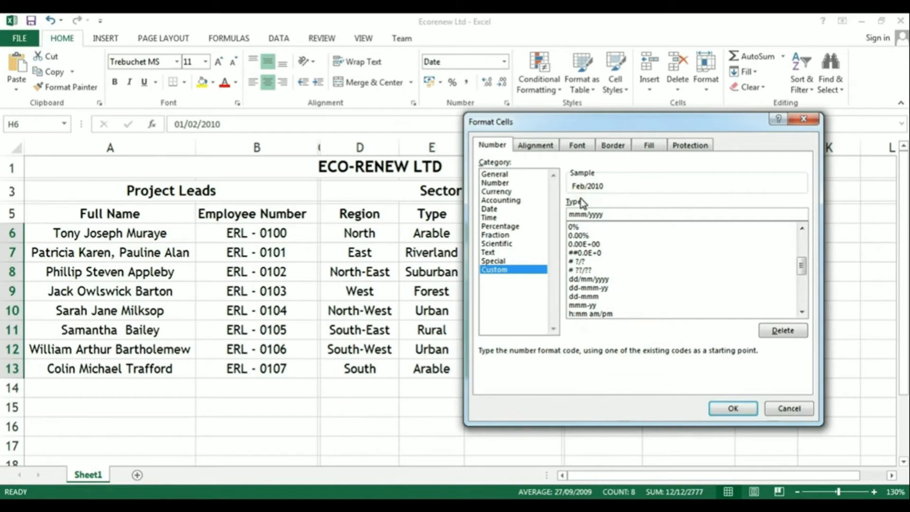
text(m)
click(593, 215)
key(BackSpace)
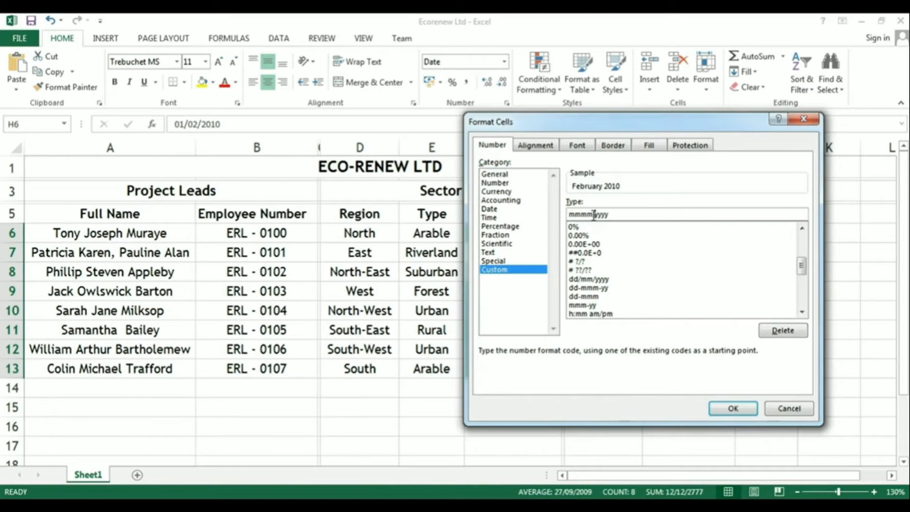
text(-)
click(729, 410)
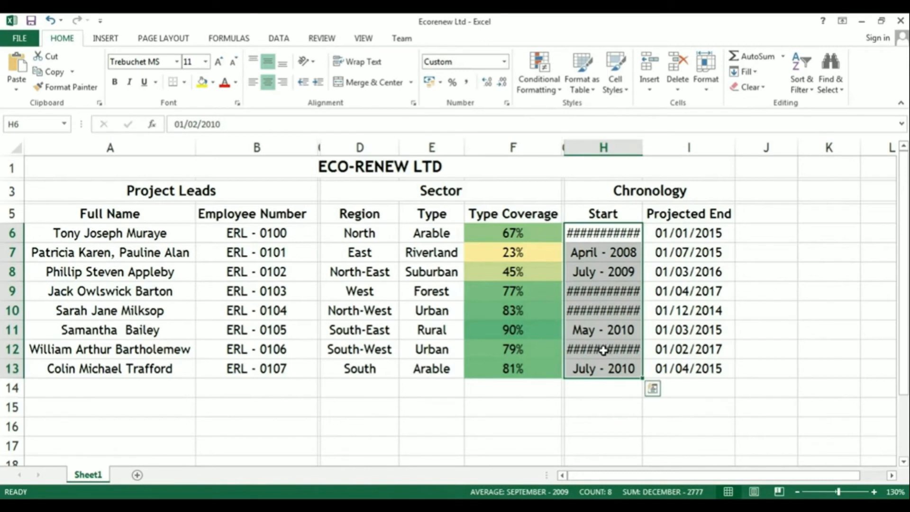
double_click(642, 148)
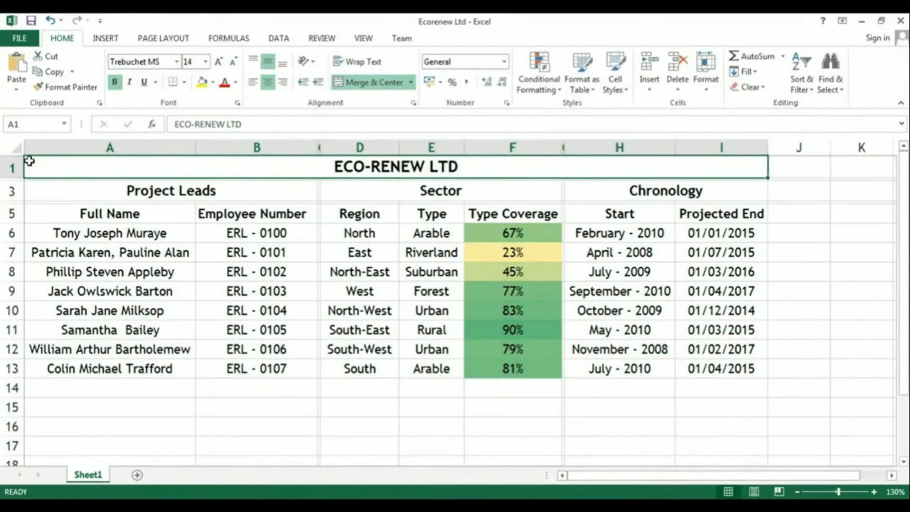
Step: Review the number, alignment, font, border, fill and protection format options for the full names in A6:A13 without applying anything
drag(102, 235, 116, 369)
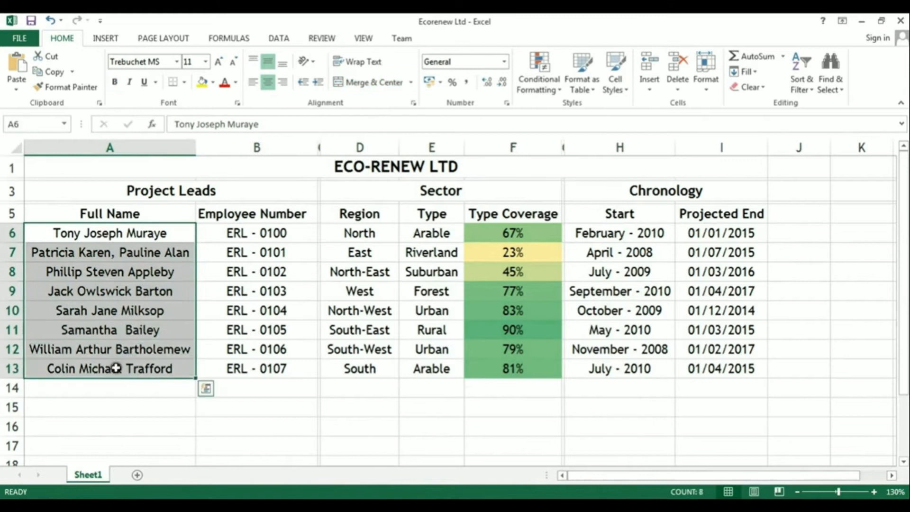
right_click(118, 315)
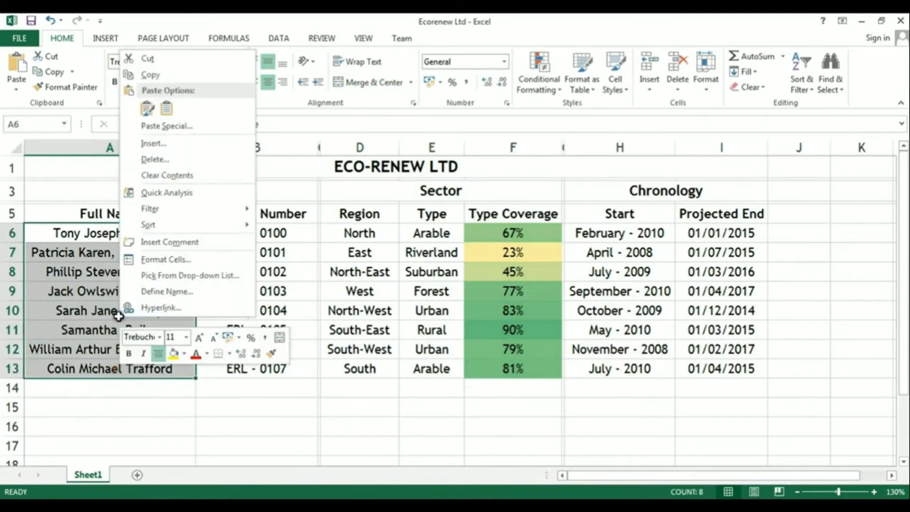
click(164, 260)
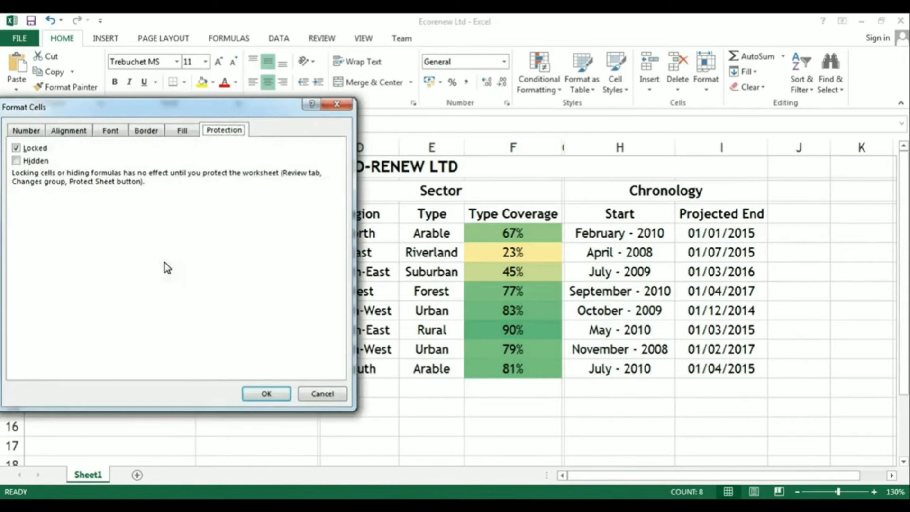
drag(92, 106, 291, 108)
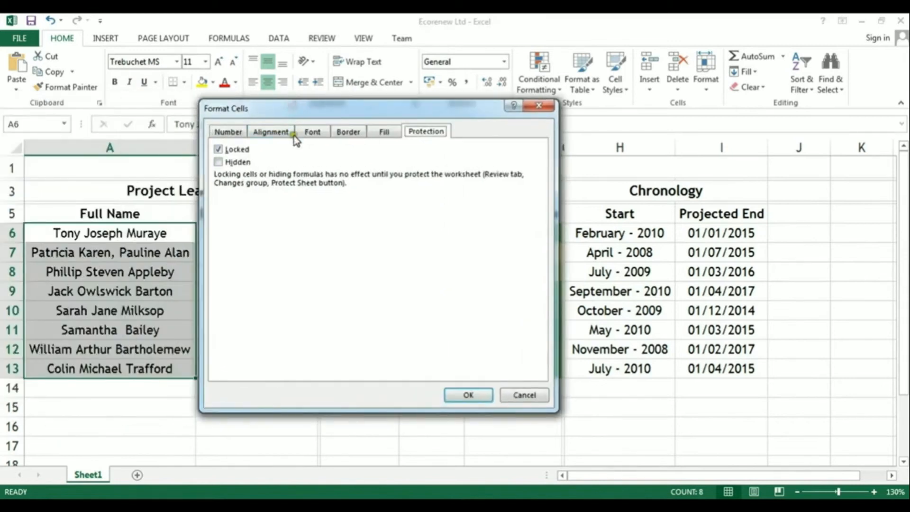
click(232, 133)
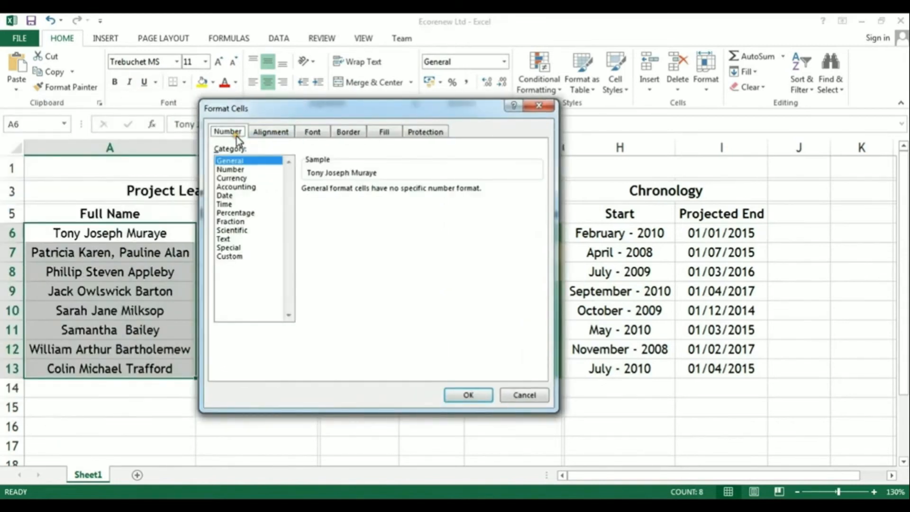
click(271, 133)
click(312, 133)
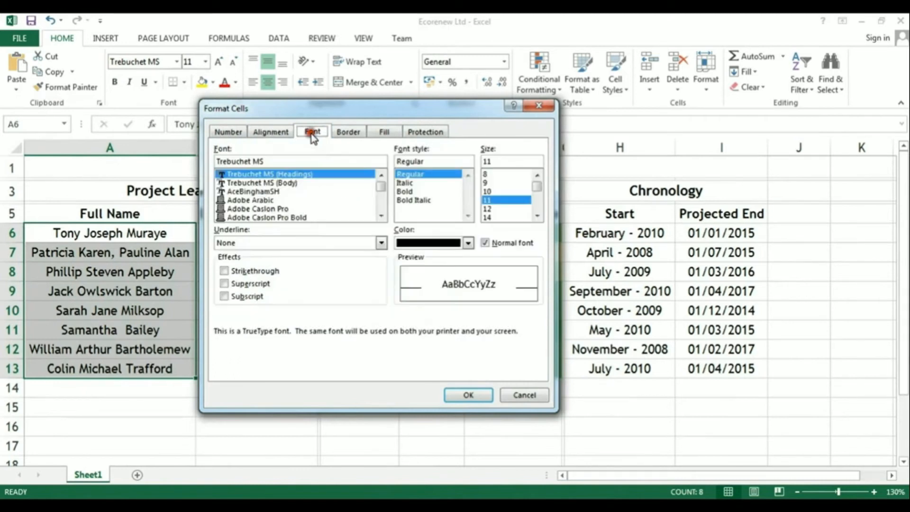
click(348, 133)
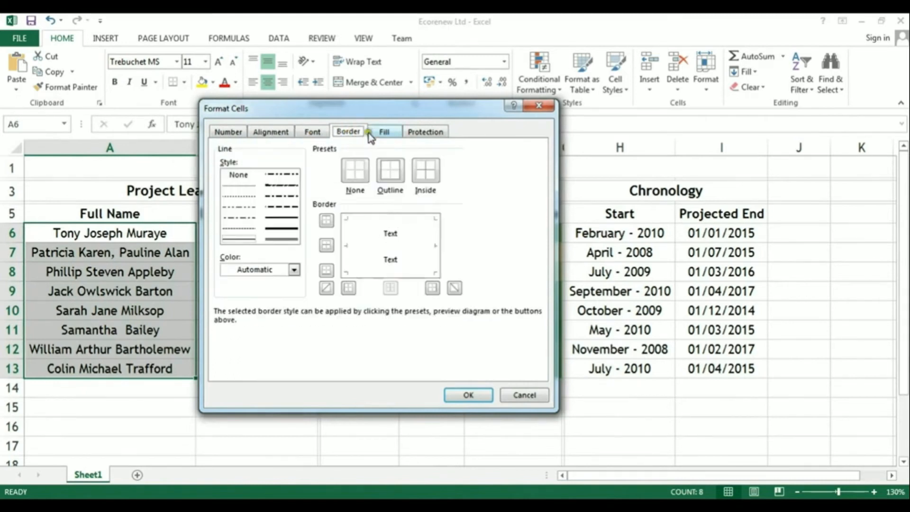
click(384, 133)
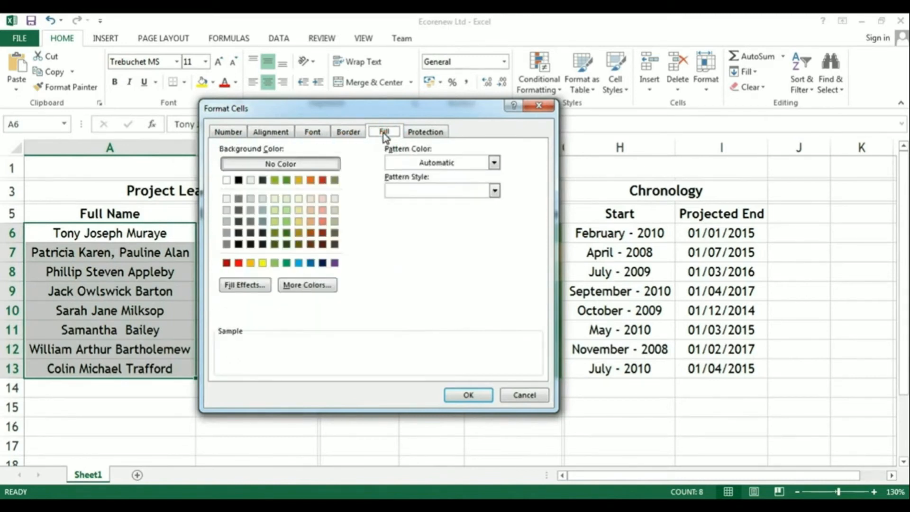
click(424, 133)
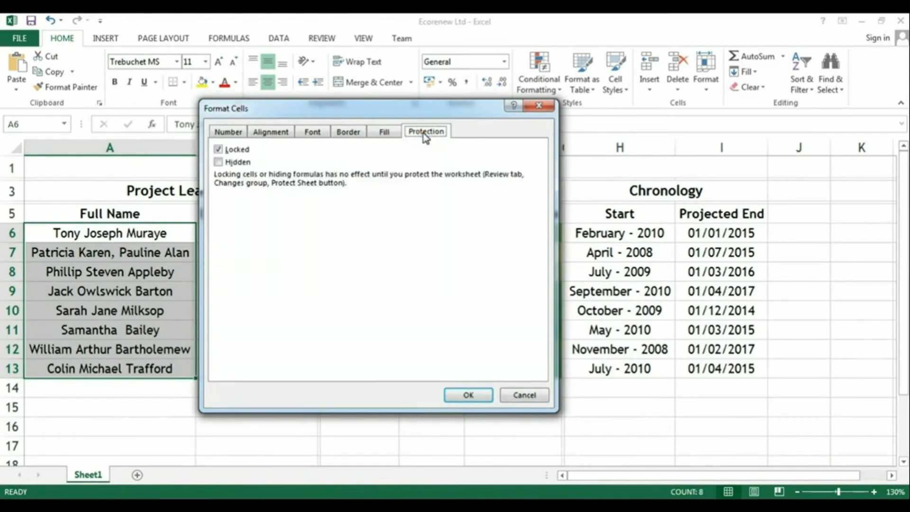
click(524, 395)
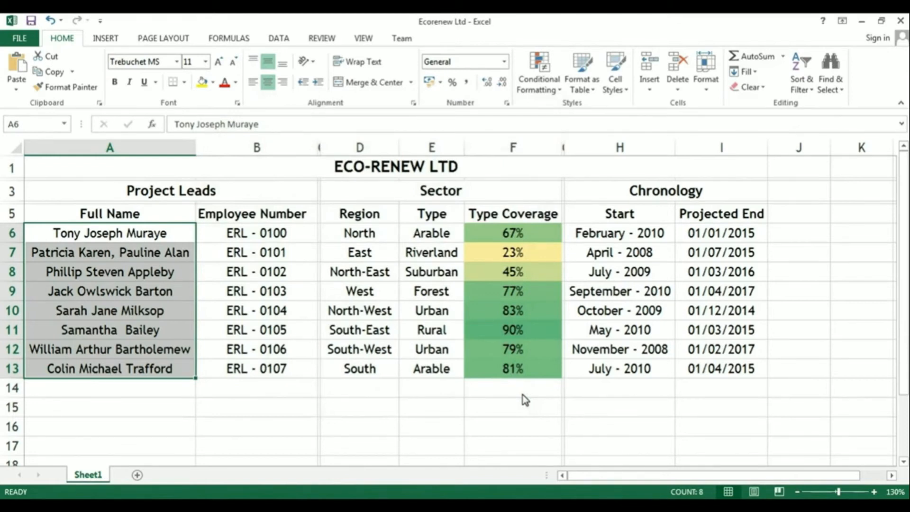
Step: Start a new cell style based on Projected End cell I6 and name it My Custom Style
click(708, 236)
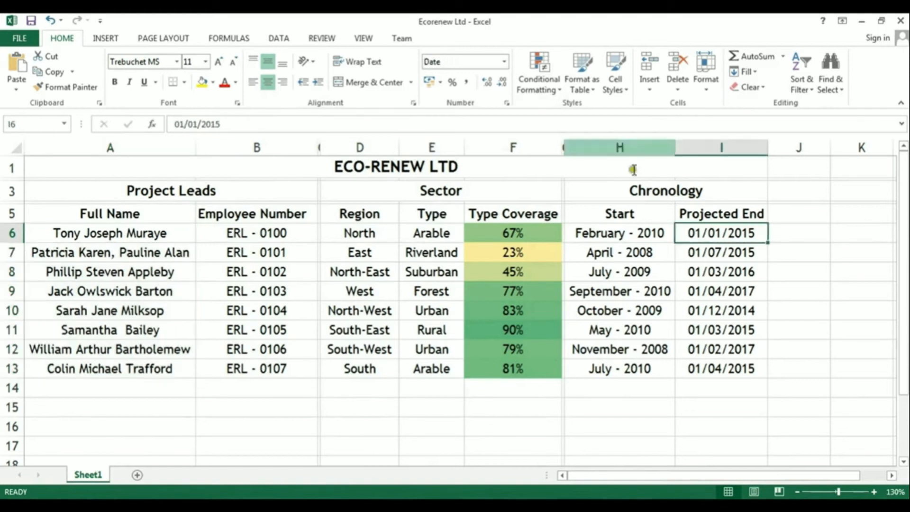
click(617, 79)
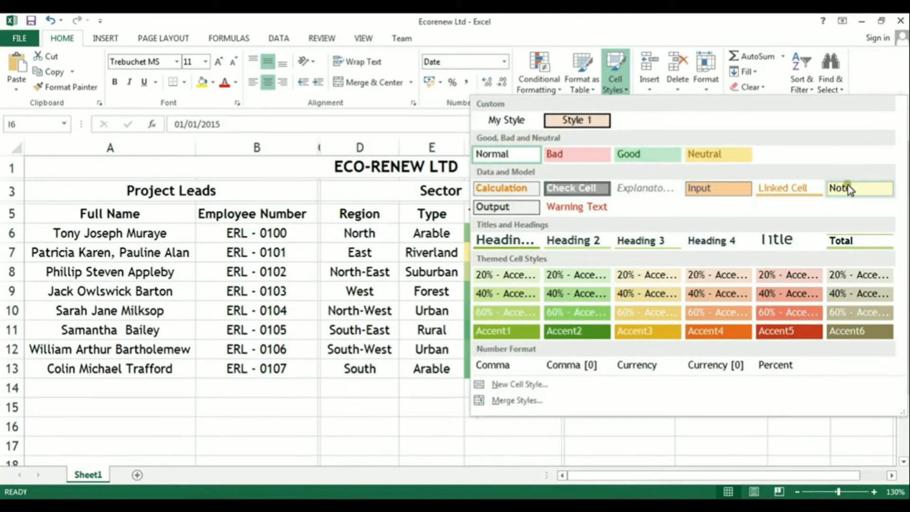
click(559, 387)
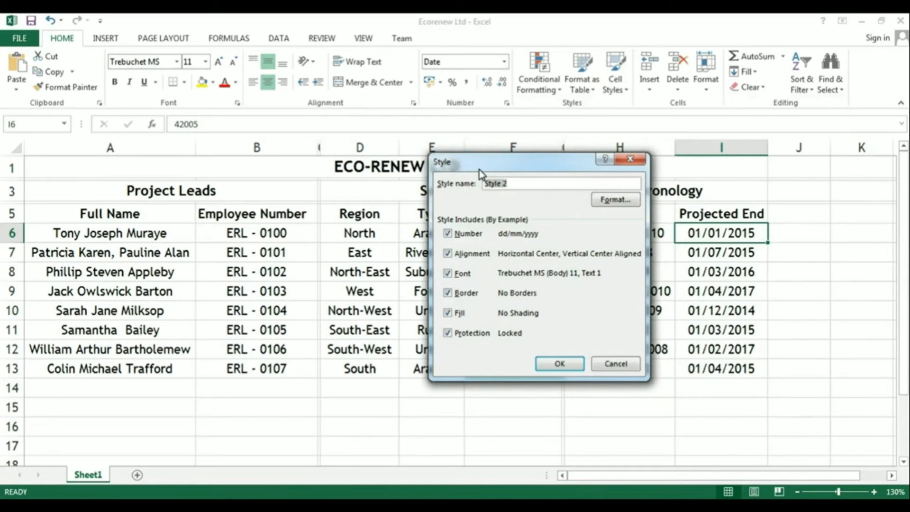
text(My Custom Style)
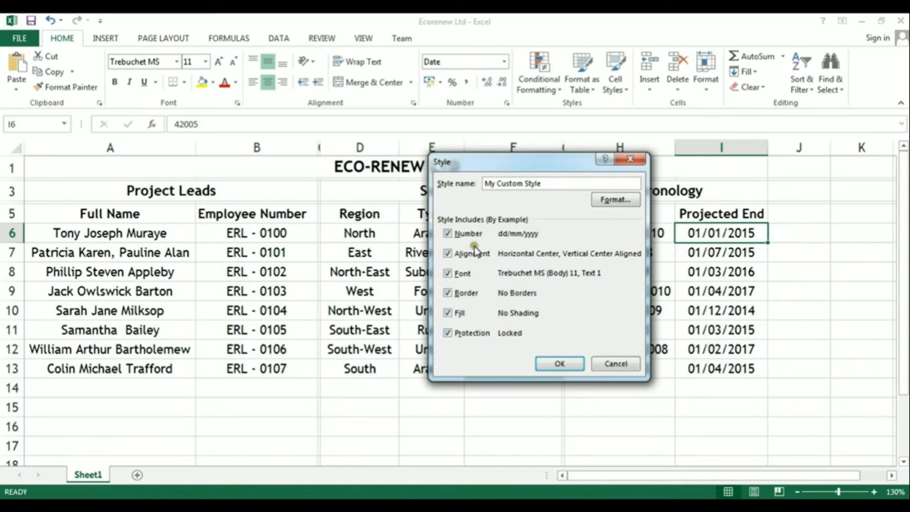
Step: Set the style's number format to a custom yyyy code by removing the day and month parts from dd/mm/yyyy
click(626, 203)
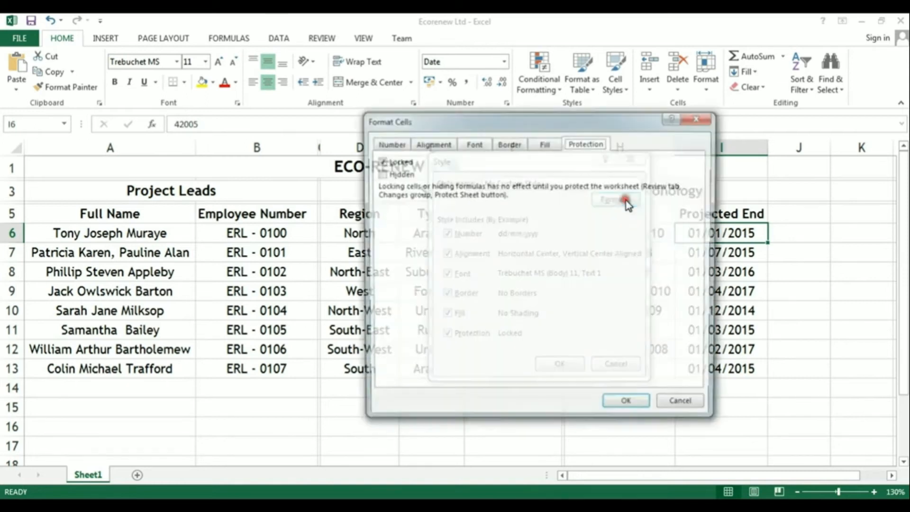
click(385, 144)
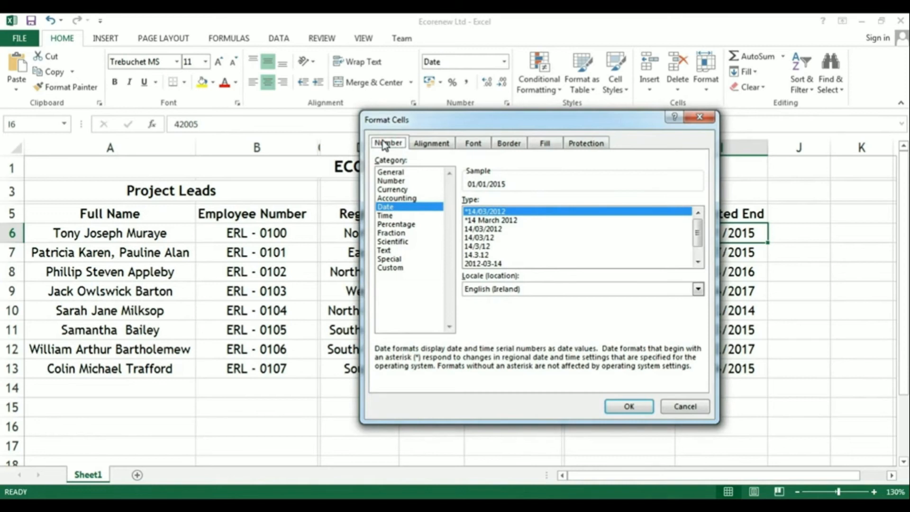
click(393, 268)
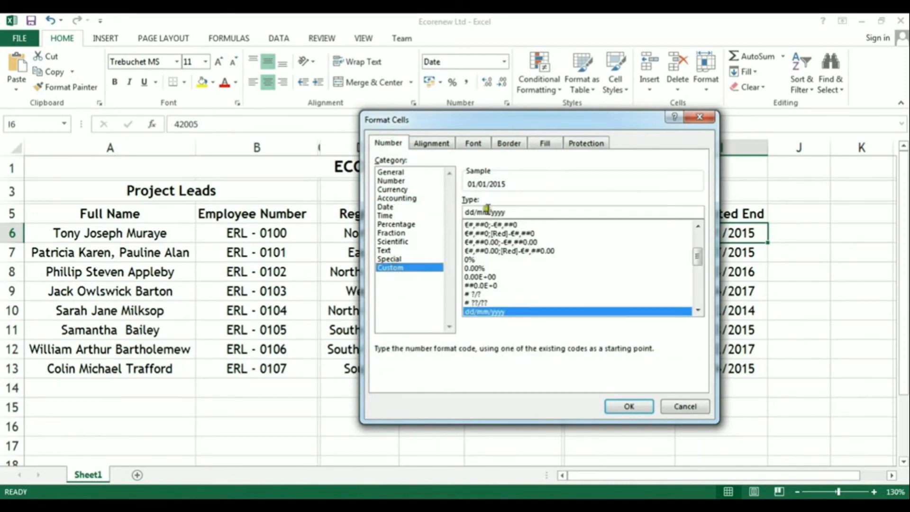
drag(490, 212, 456, 212)
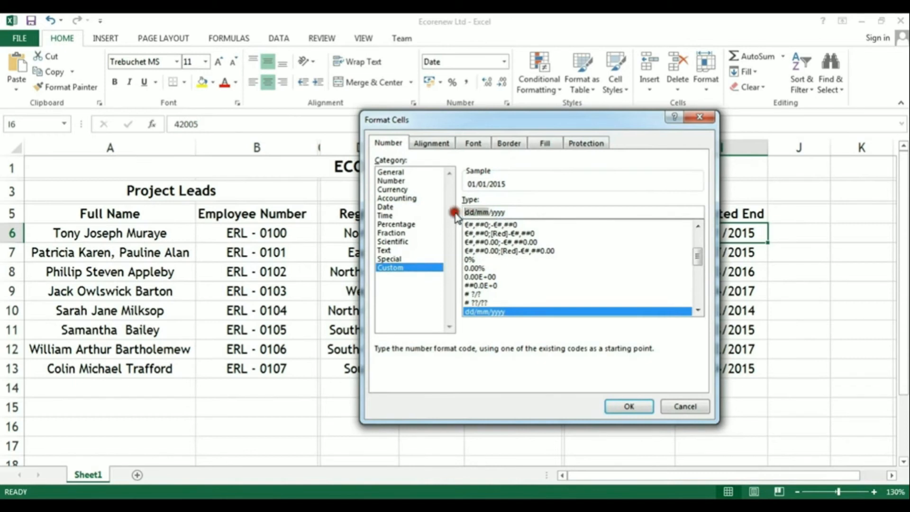
key(Delete)
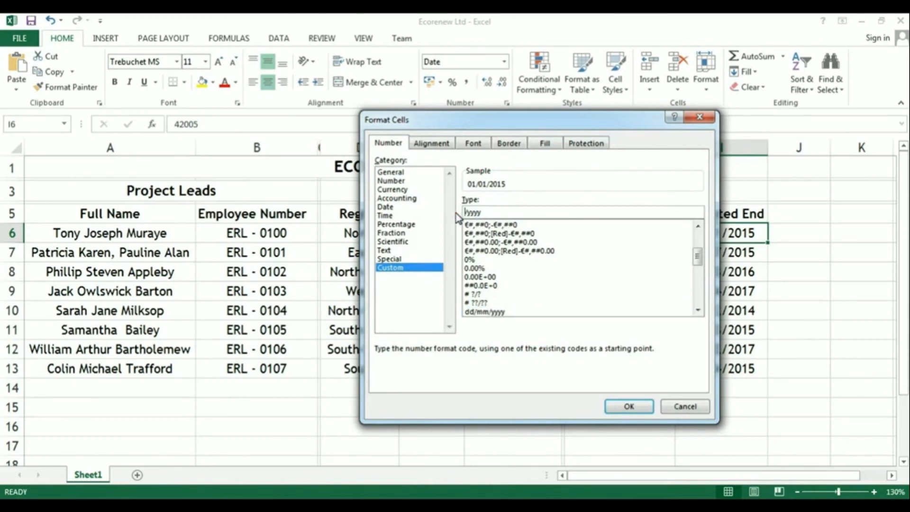
key(Delete)
Step: Check the style's alignment, try the AceBinghamSH font, and set the font to Trebuchet MS (Headings)
click(432, 144)
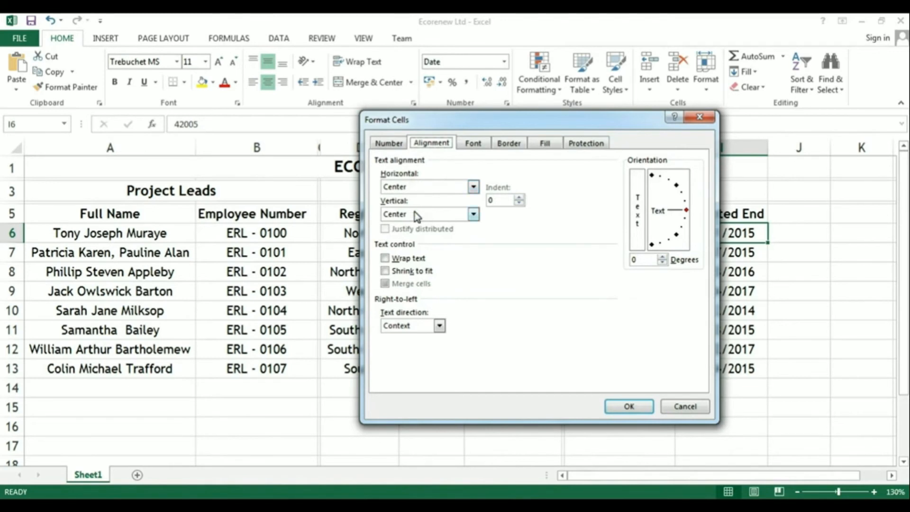
click(473, 144)
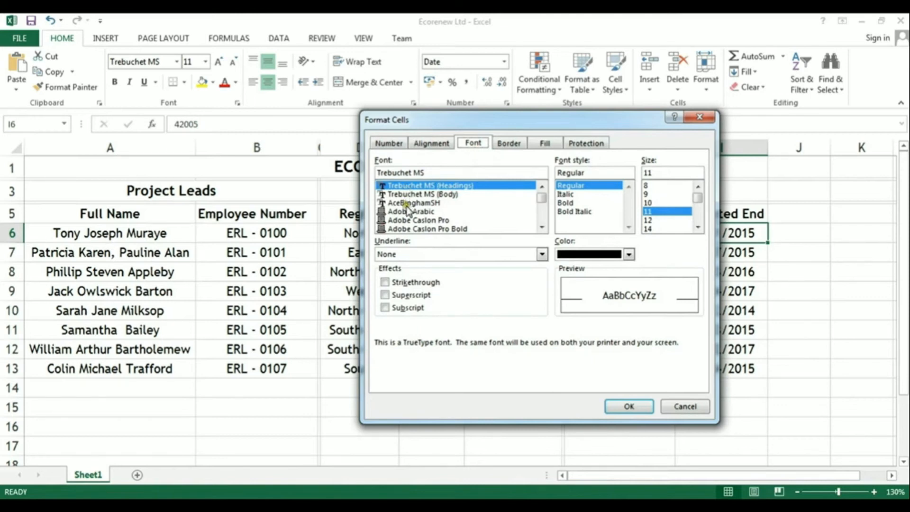
click(408, 203)
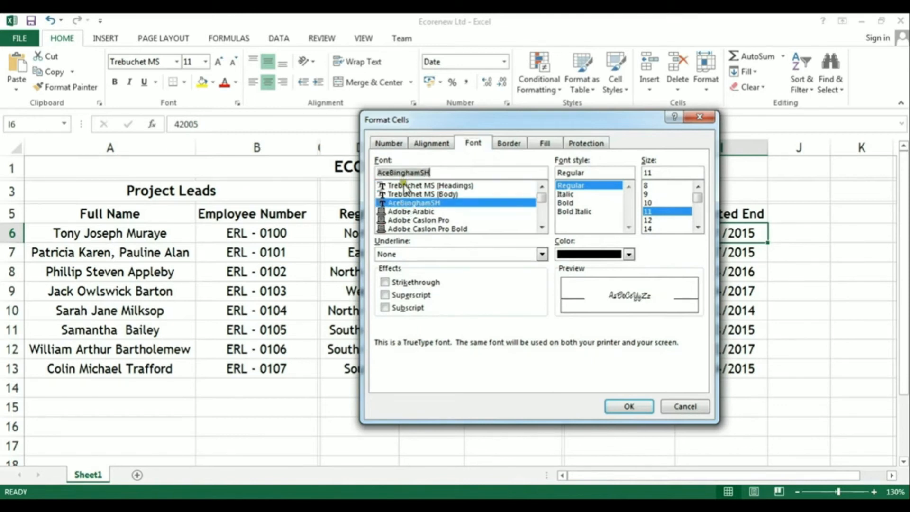
click(404, 187)
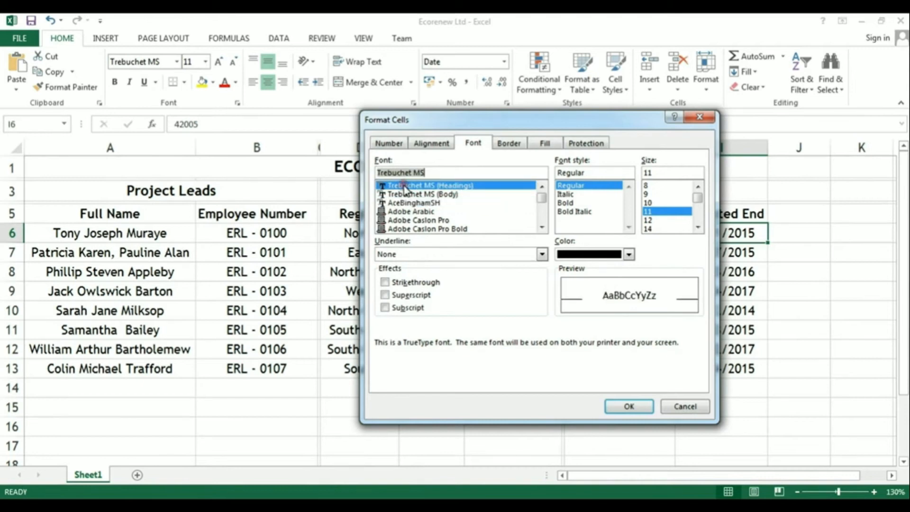
Step: Give the style a double-line outline border and a light green background fill
click(508, 143)
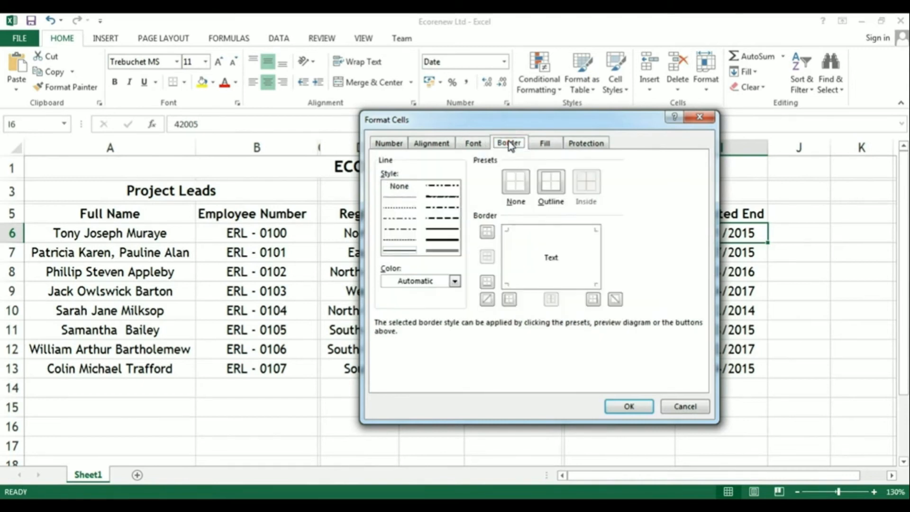
click(443, 251)
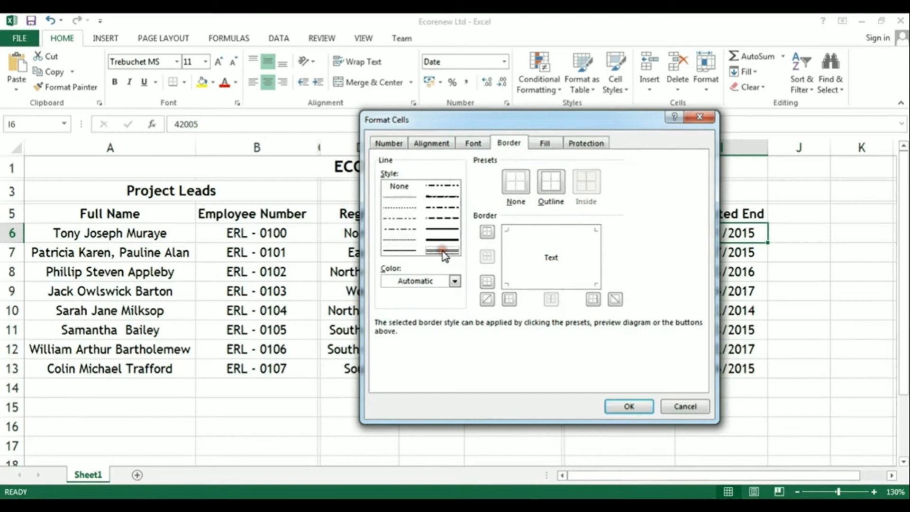
click(550, 184)
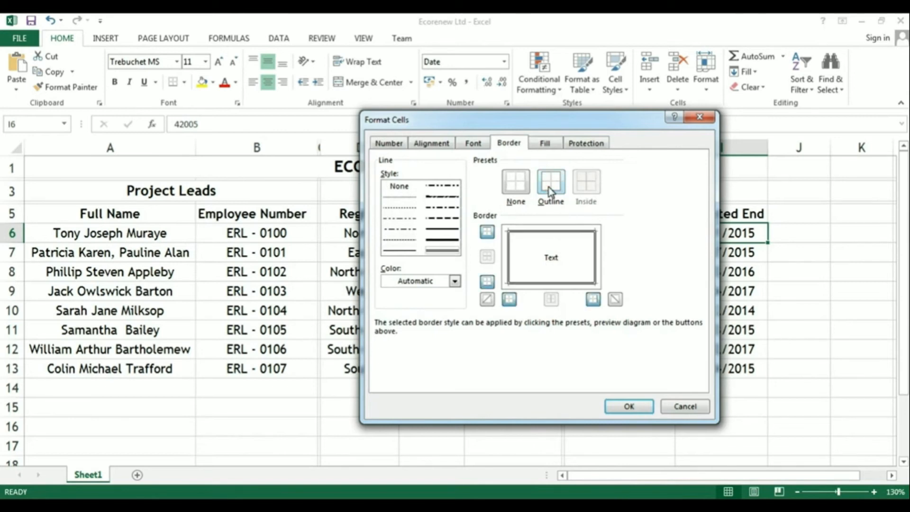
click(545, 144)
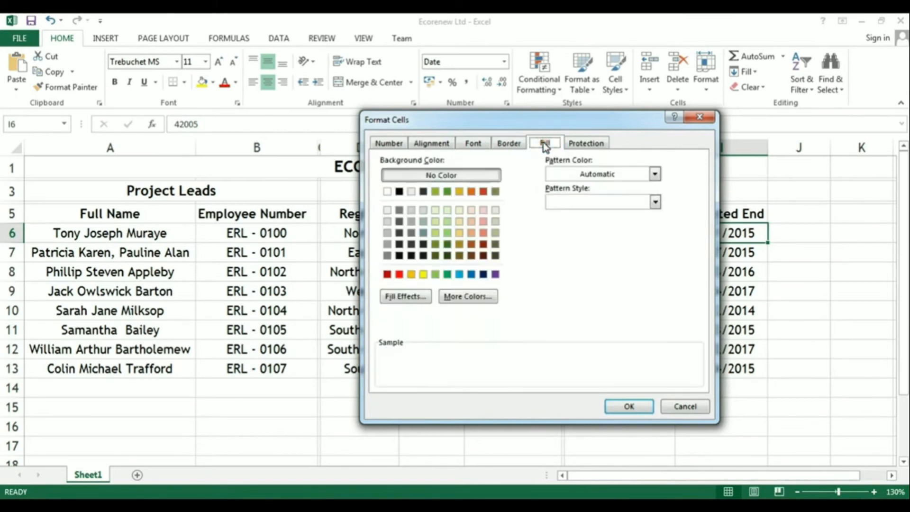
click(447, 210)
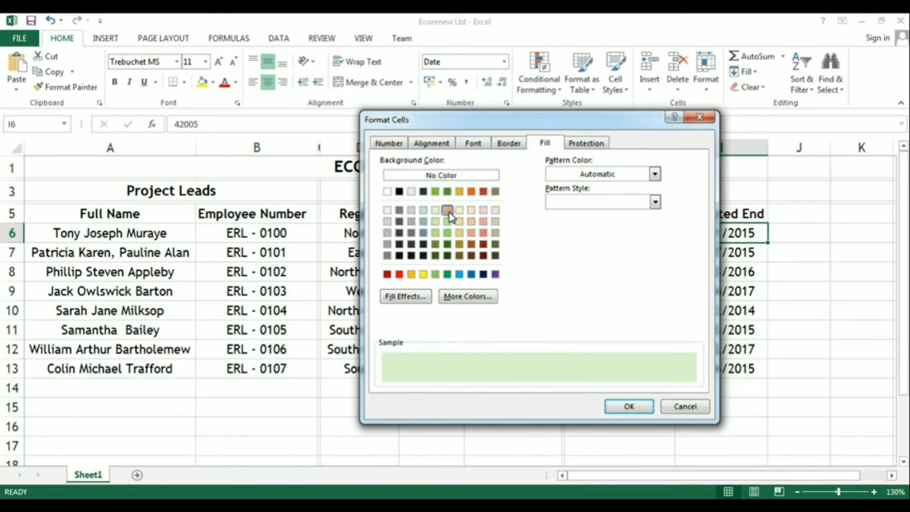
Step: Turn off the Locked protection in the style's format and save the new cell style
click(586, 143)
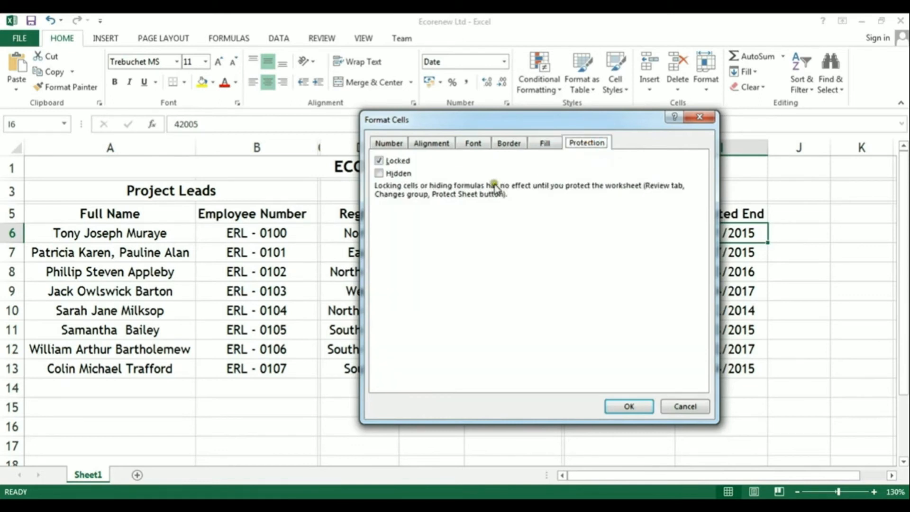
click(379, 161)
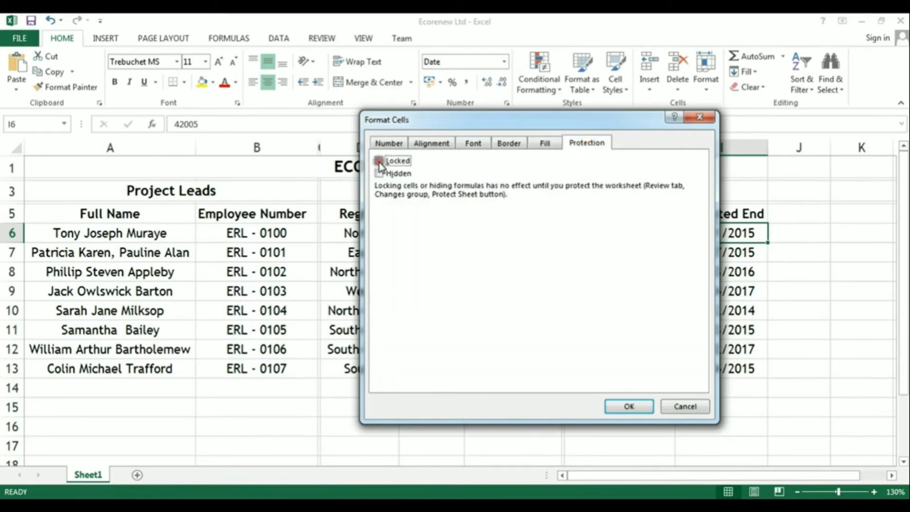
click(628, 406)
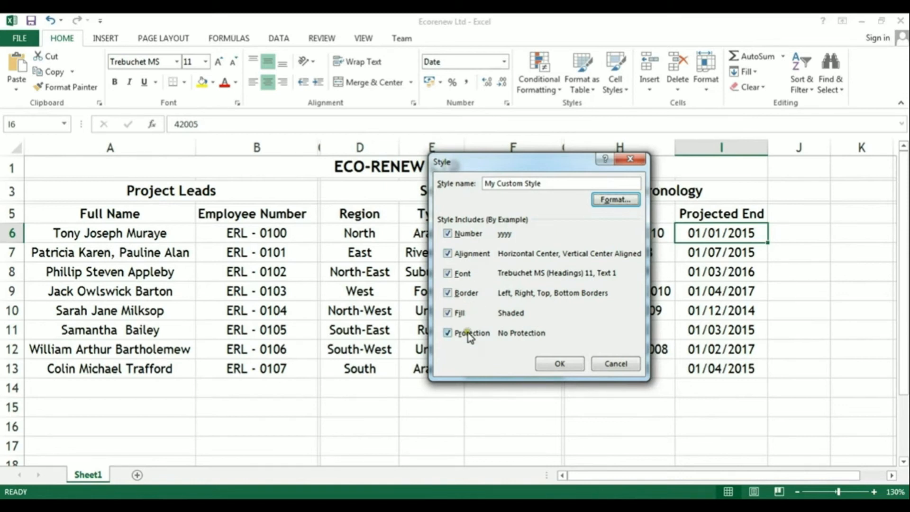
click(553, 364)
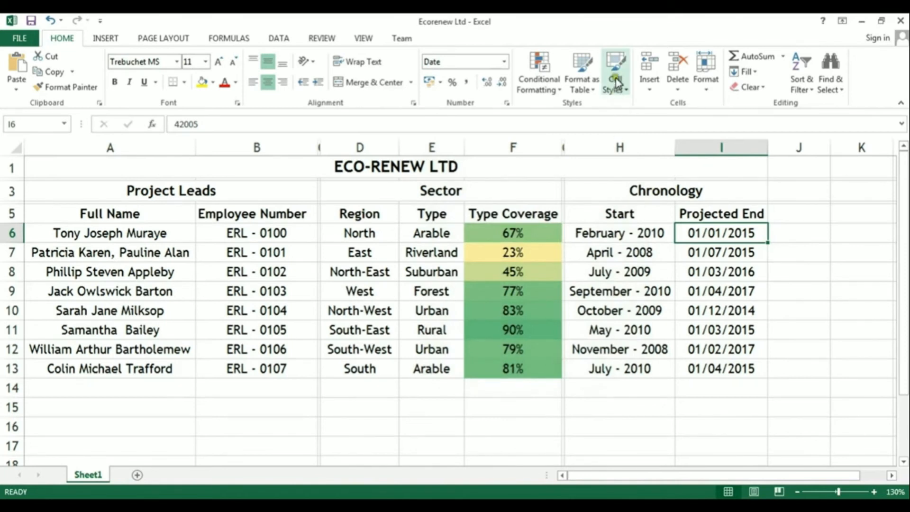
Step: Apply My Custom Style to the Projected End dates in I6:I13
drag(705, 233, 706, 365)
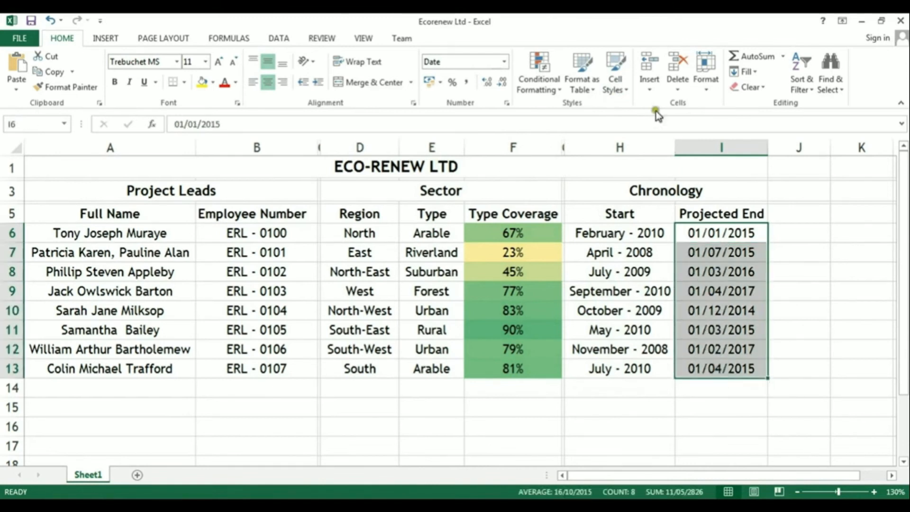
click(616, 80)
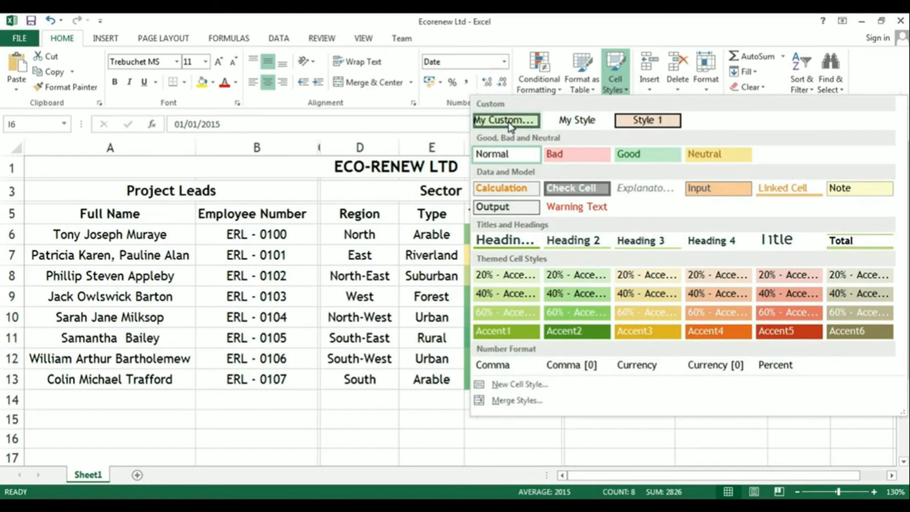
click(508, 121)
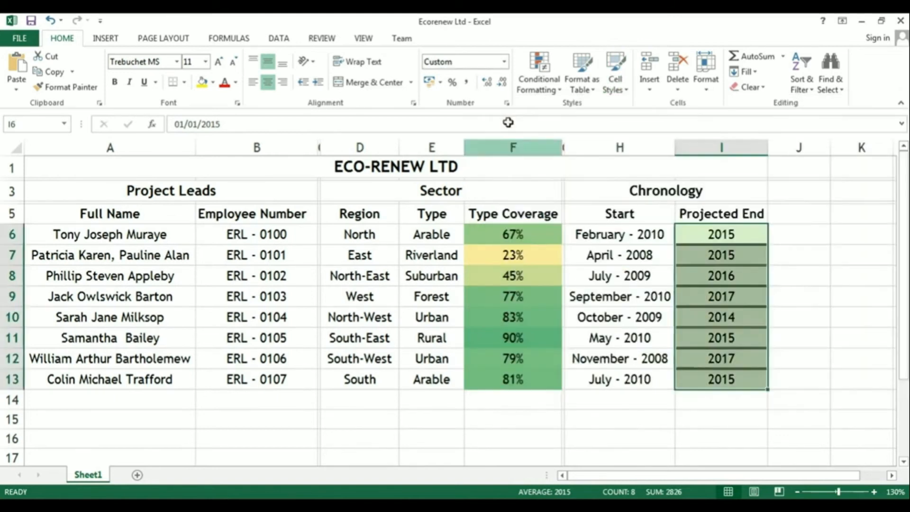
click(814, 319)
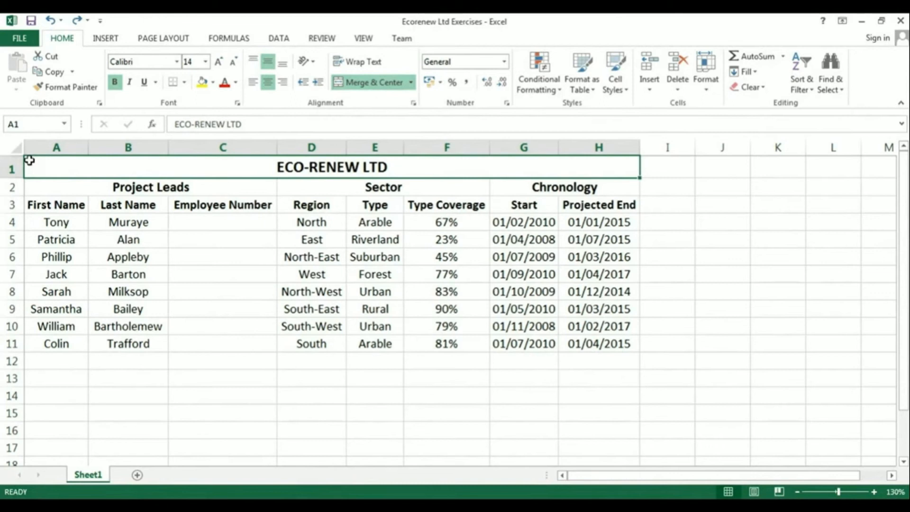
Step: Insert a new column before First Name in the Ecorenew Ltd Exercises sheet and widen it to fit full names
right_click(47, 142)
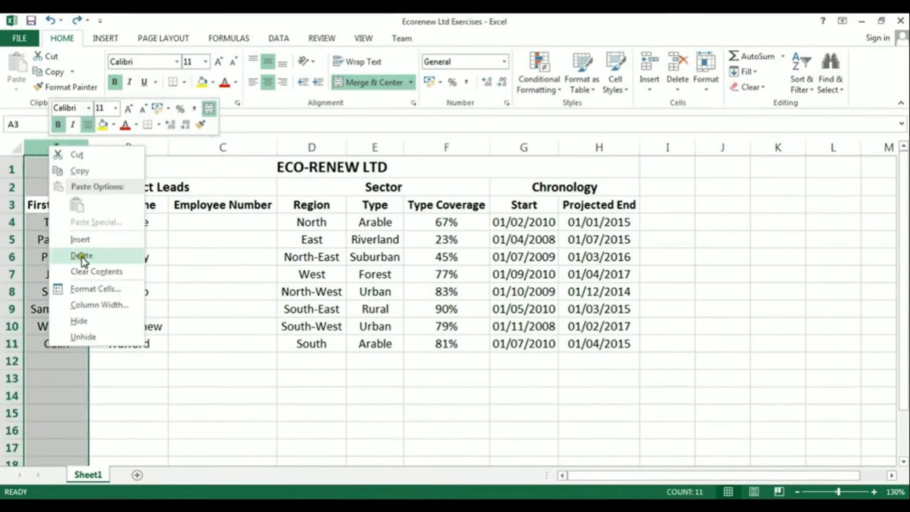
click(80, 240)
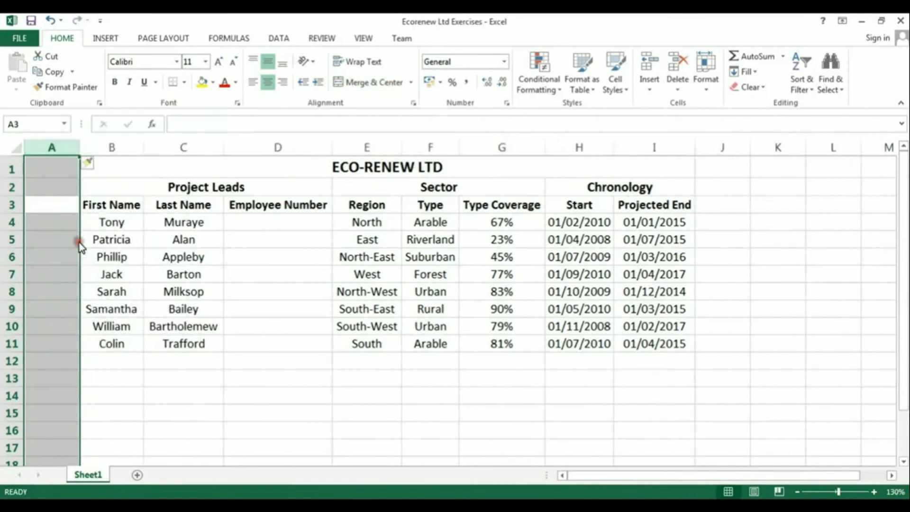
drag(78, 149, 226, 146)
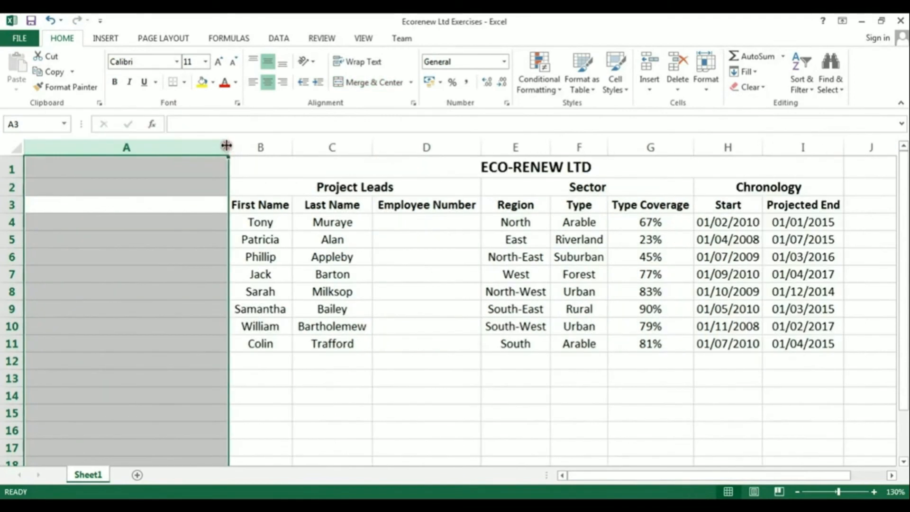
Step: Enter the heading Full Name in A3 and make it bold
click(151, 204)
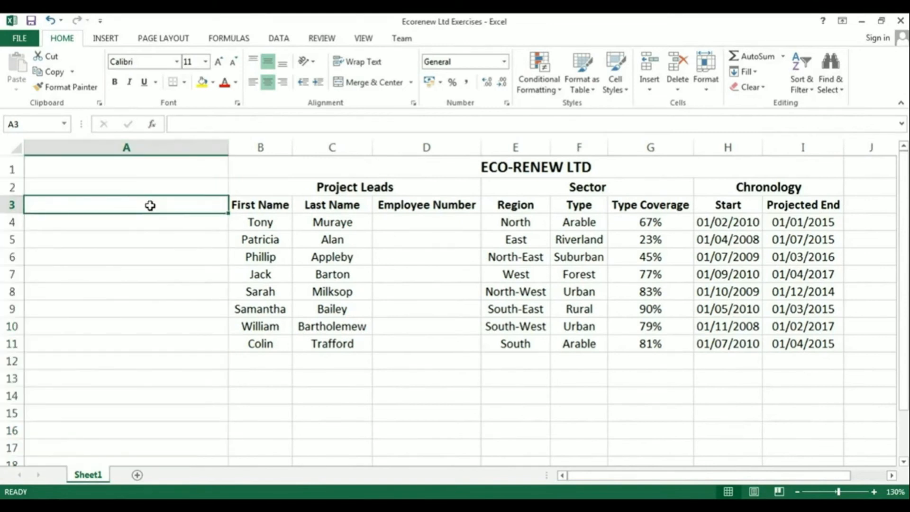
text(Full Name)
click(155, 226)
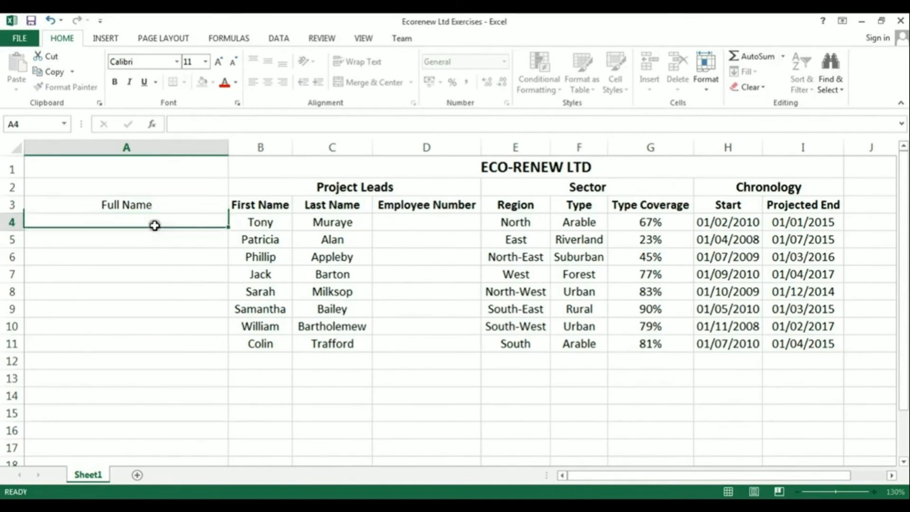
click(119, 205)
click(114, 82)
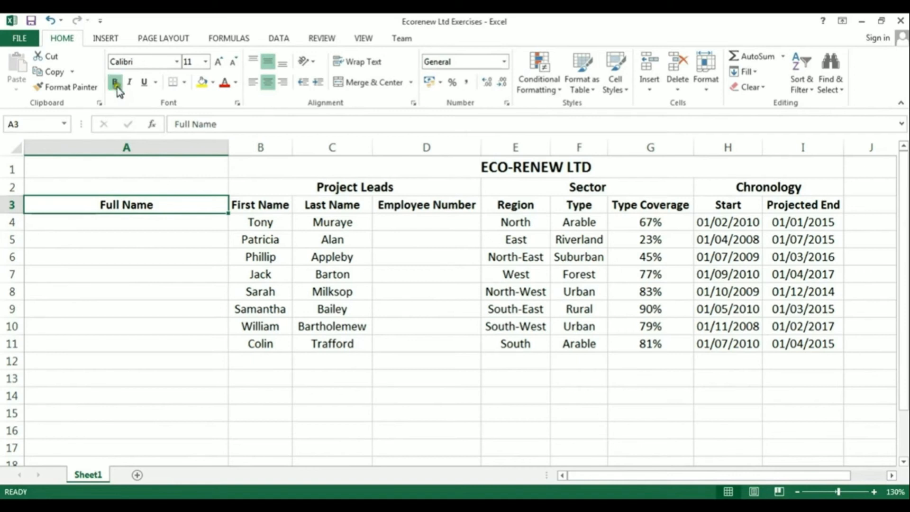
Step: Extend the merged ECO-RENEW LTD title to include column A, merging and centering it across A1:I1
click(263, 162)
drag(264, 163, 213, 169)
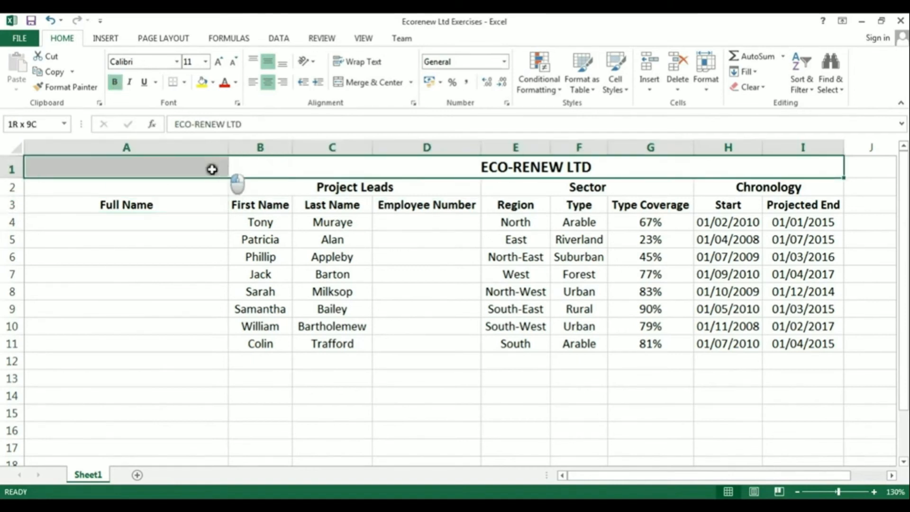
click(355, 84)
click(355, 85)
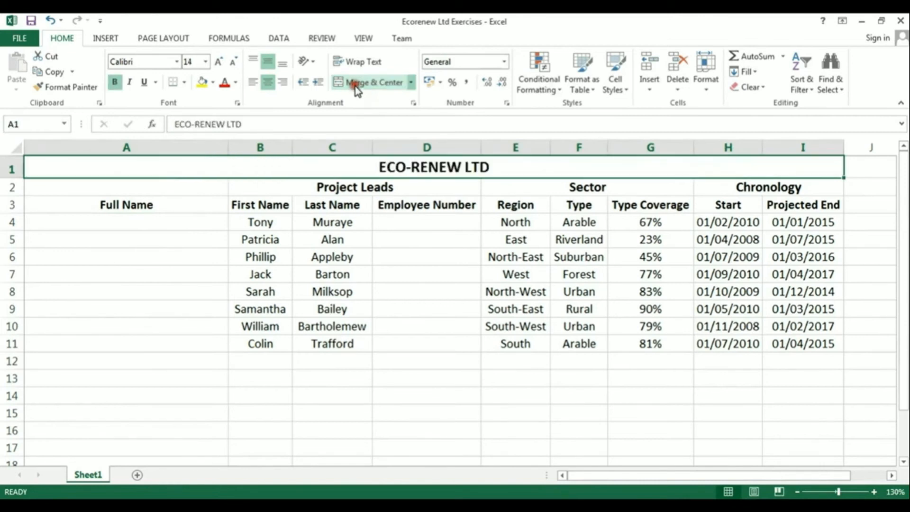
Step: Extend the merged Project Leads heading to include column A, merging and centering it across A2:D2
drag(264, 189, 210, 190)
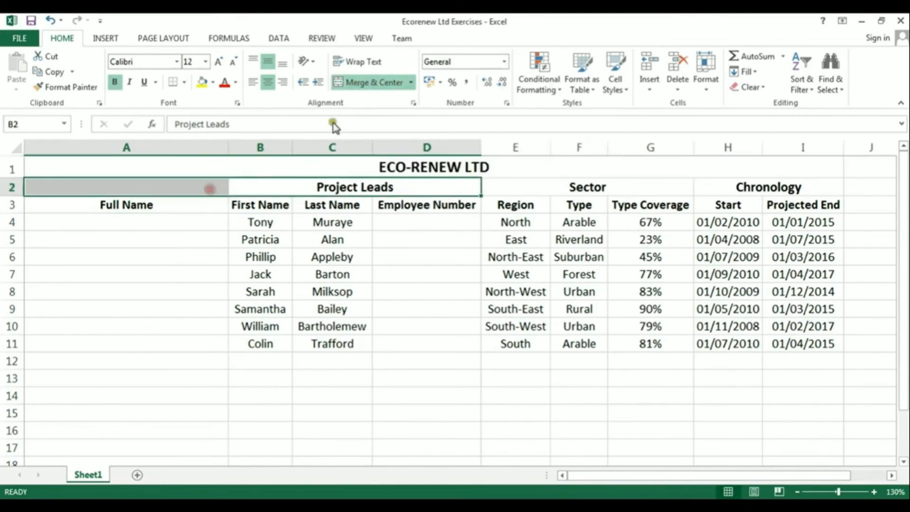
click(371, 82)
click(376, 83)
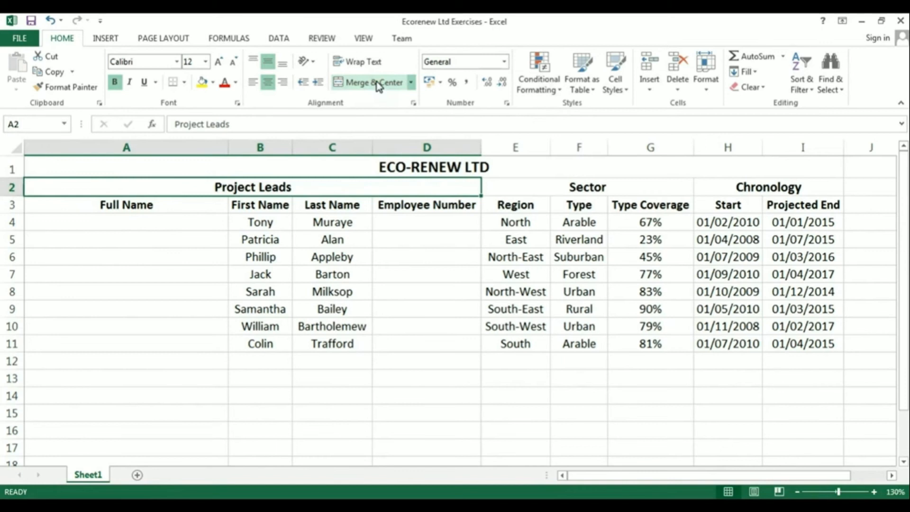
Step: Enter the formula =CONCATENATE(C4,", ",B4) in A4 to join the last name and first name with a comma and space
click(142, 223)
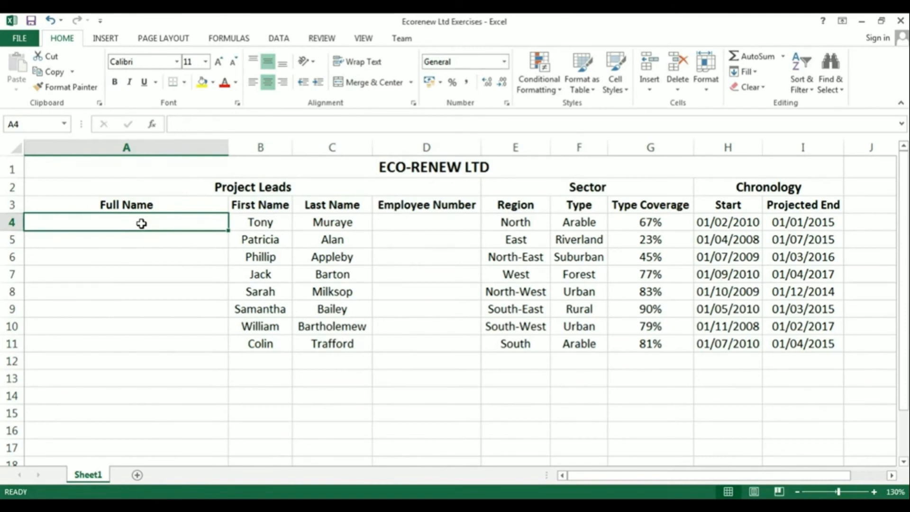
text(=)
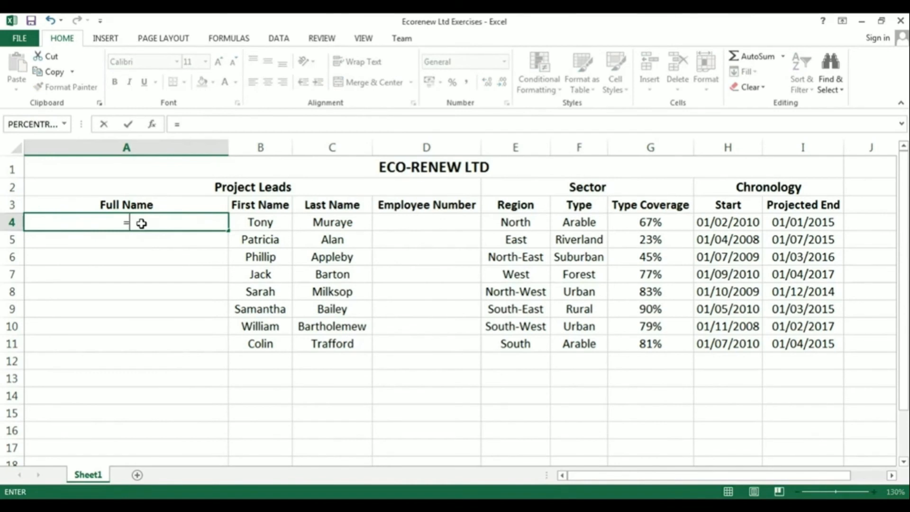
text(con)
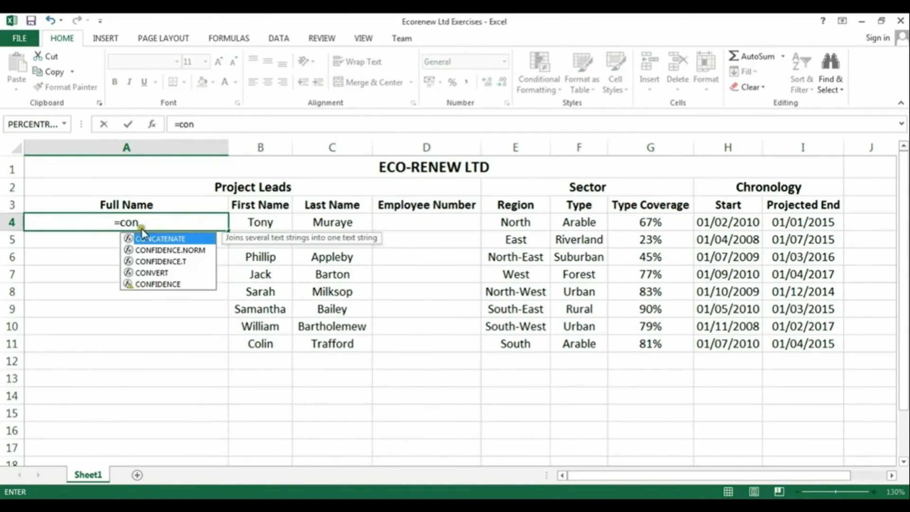
double_click(149, 238)
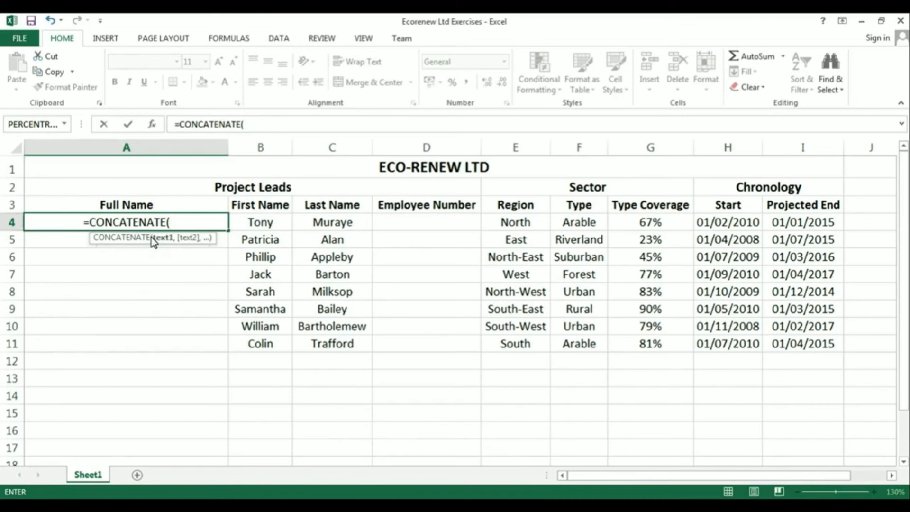
click(332, 225)
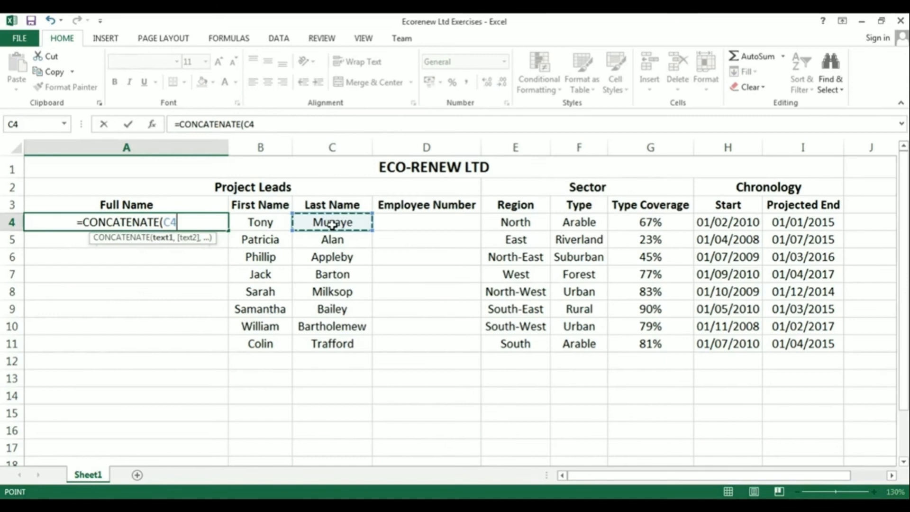
text(,)
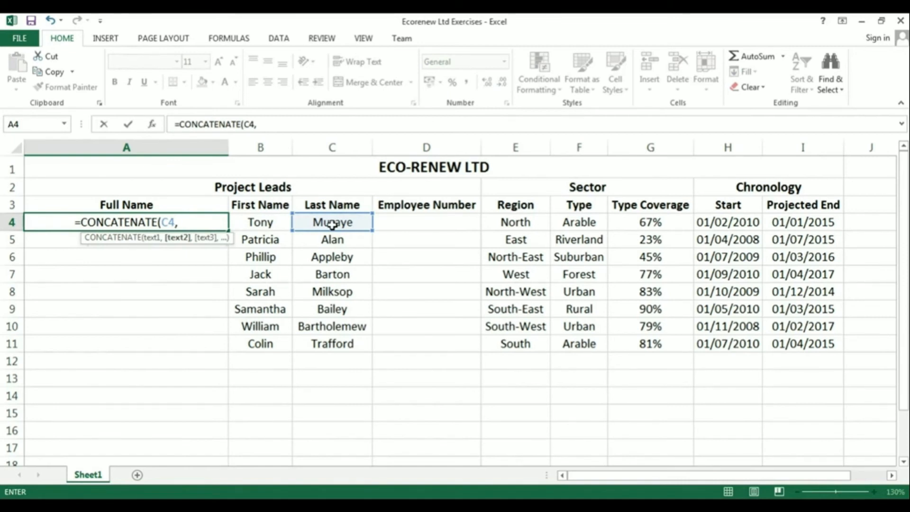
text(")
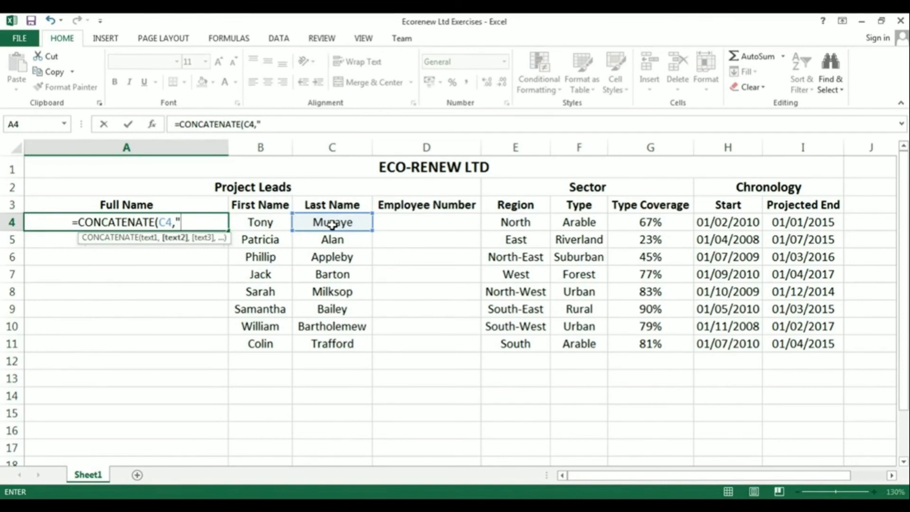
text(, ")
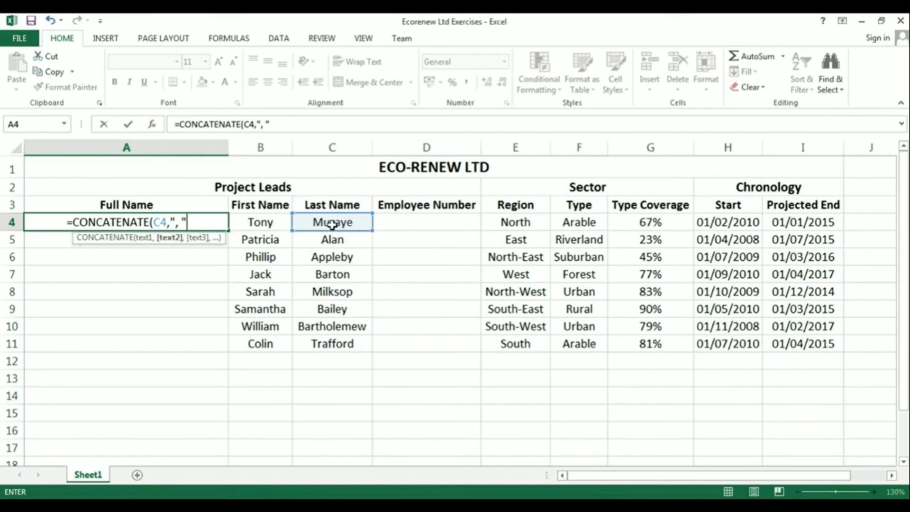
text(,)
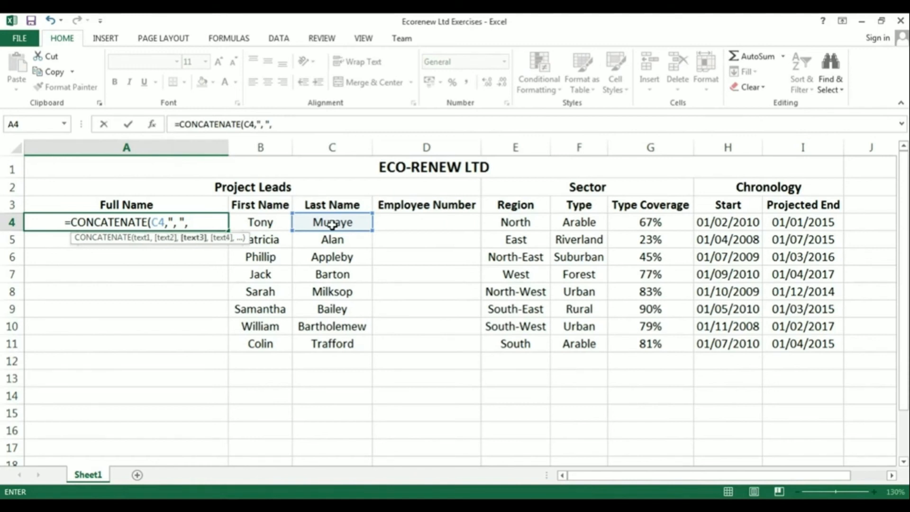
click(264, 223)
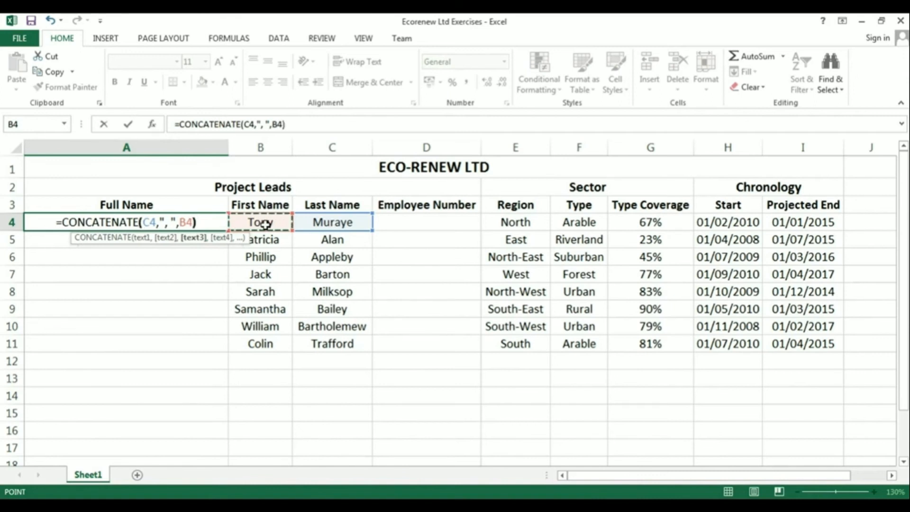
text())
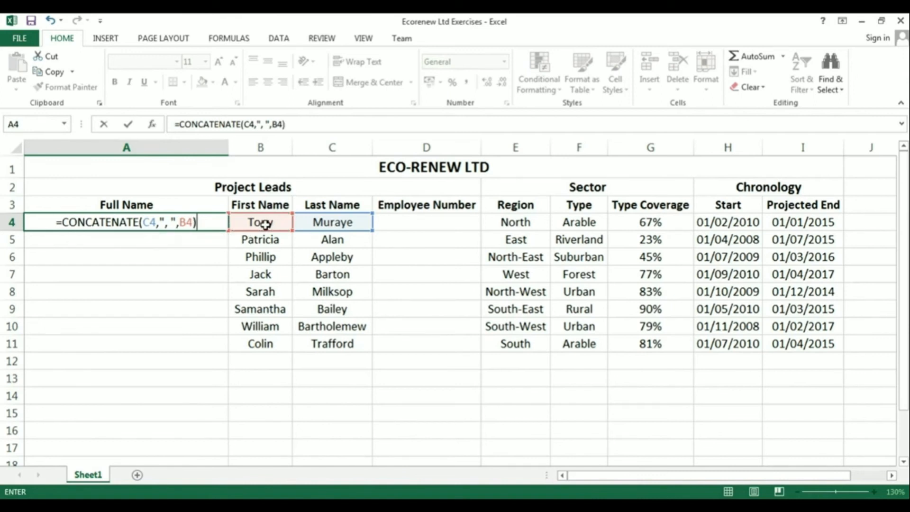
key(Return)
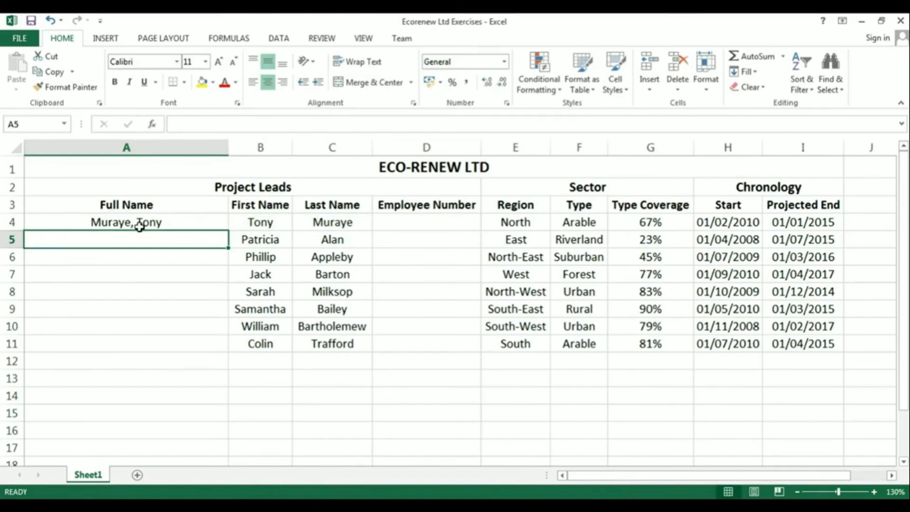
Step: Copy the full-name formula from A4 and paste it into A5:A11
click(162, 223)
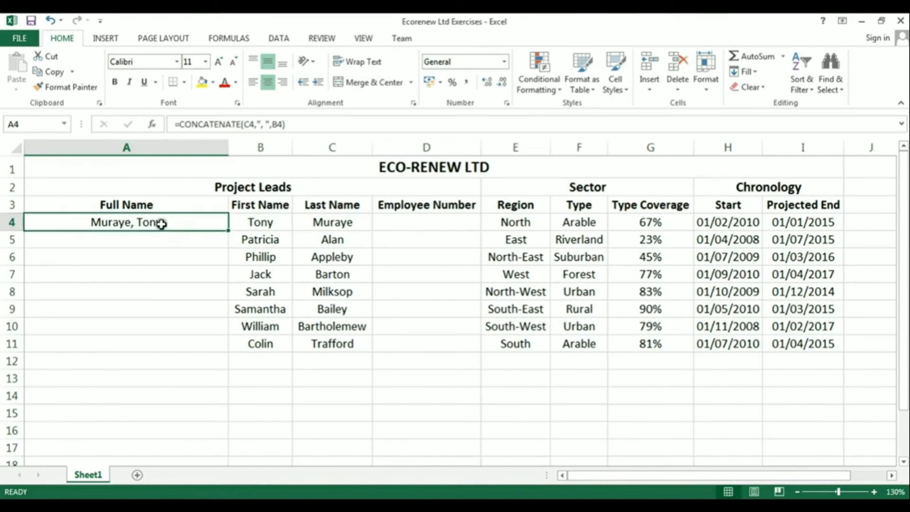
click(50, 72)
drag(150, 240, 160, 337)
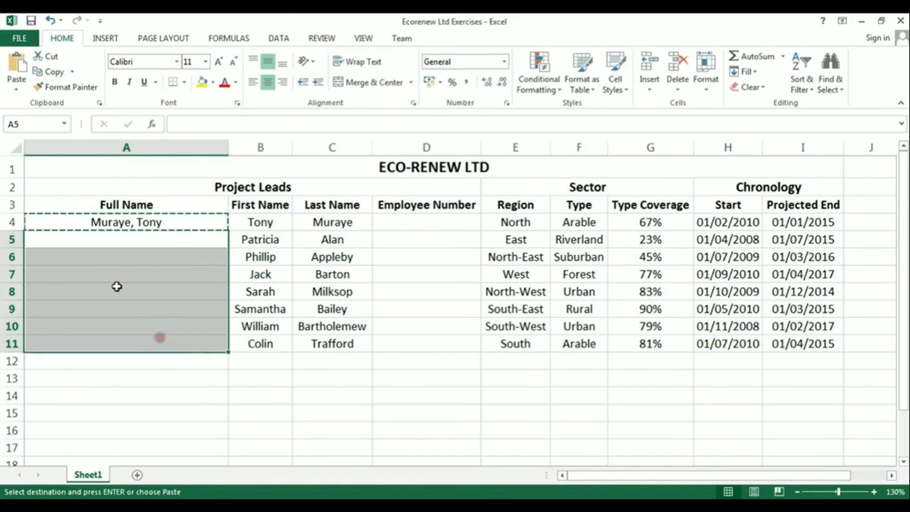
click(19, 66)
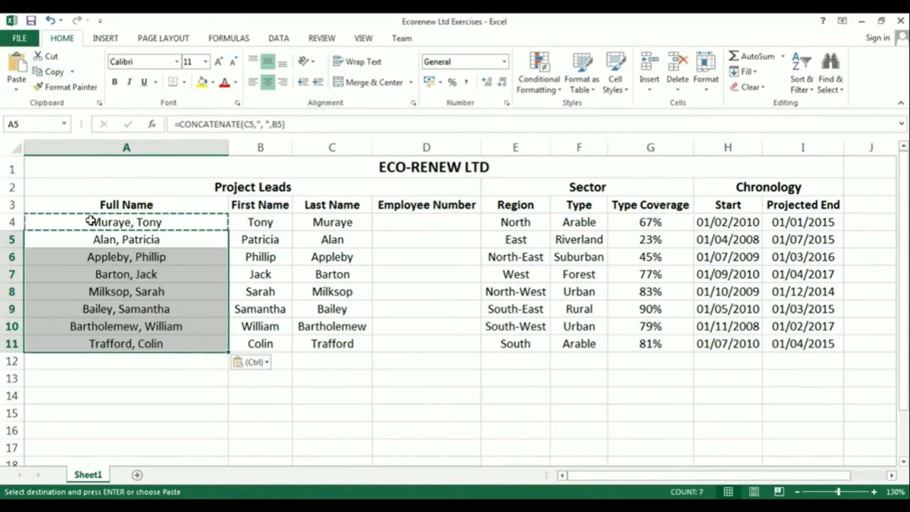
click(118, 257)
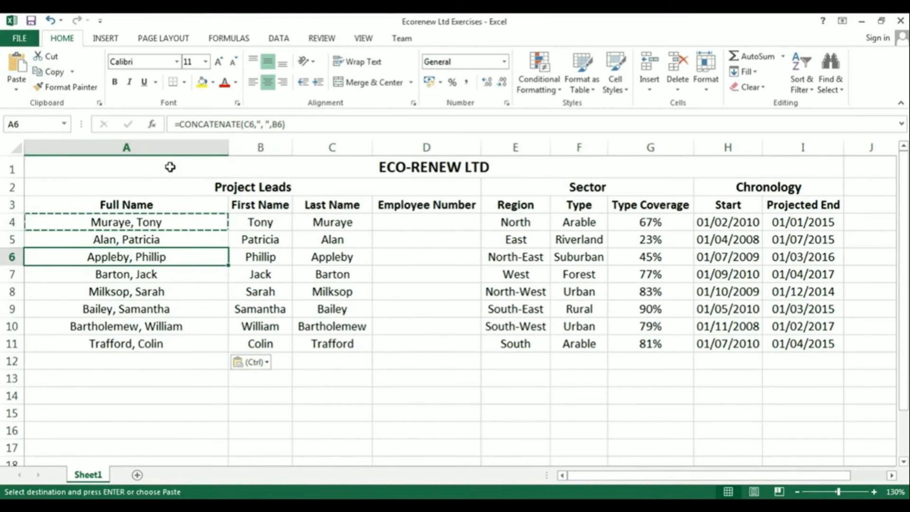
Step: Replace the full-name formulas in A4:A11 with their plain values by copying and pasting values in place
drag(112, 223, 116, 340)
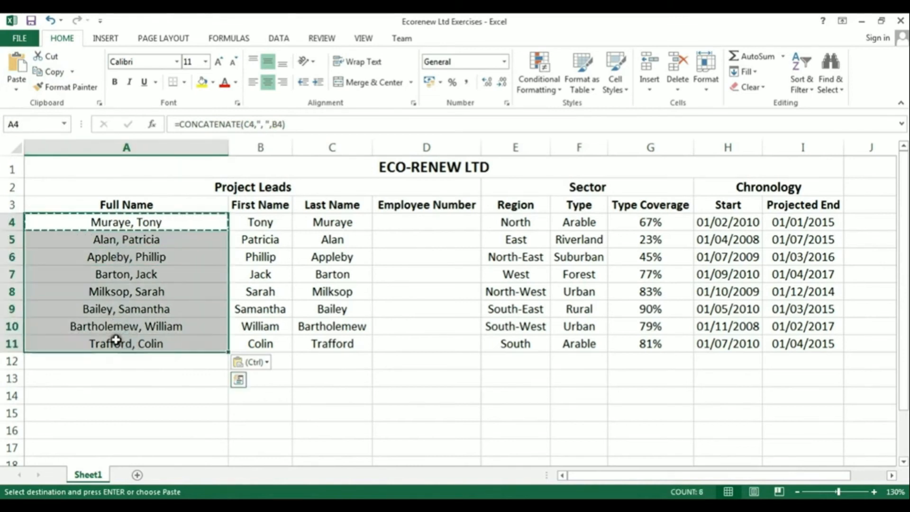
click(48, 72)
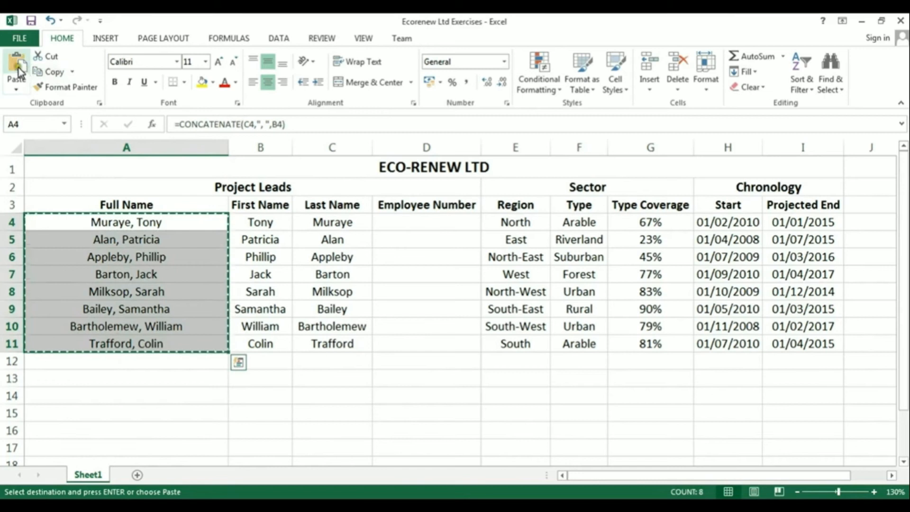
click(19, 86)
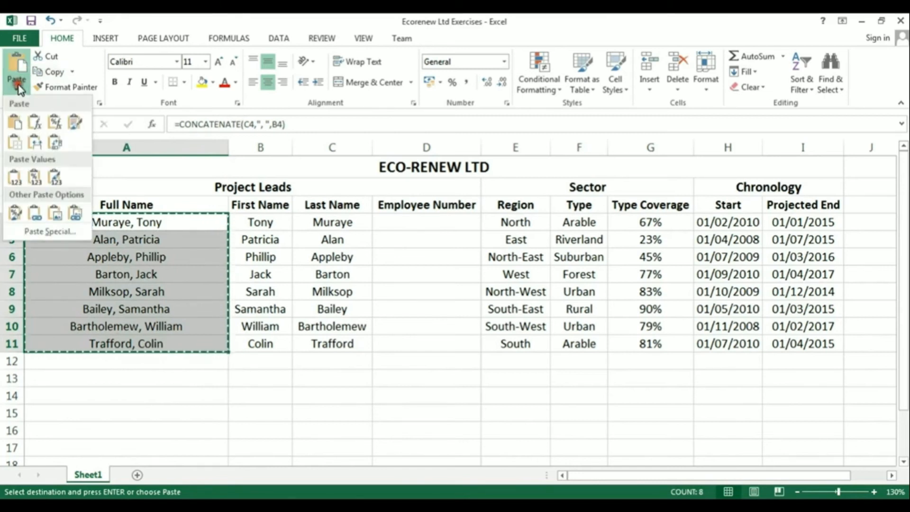
click(14, 178)
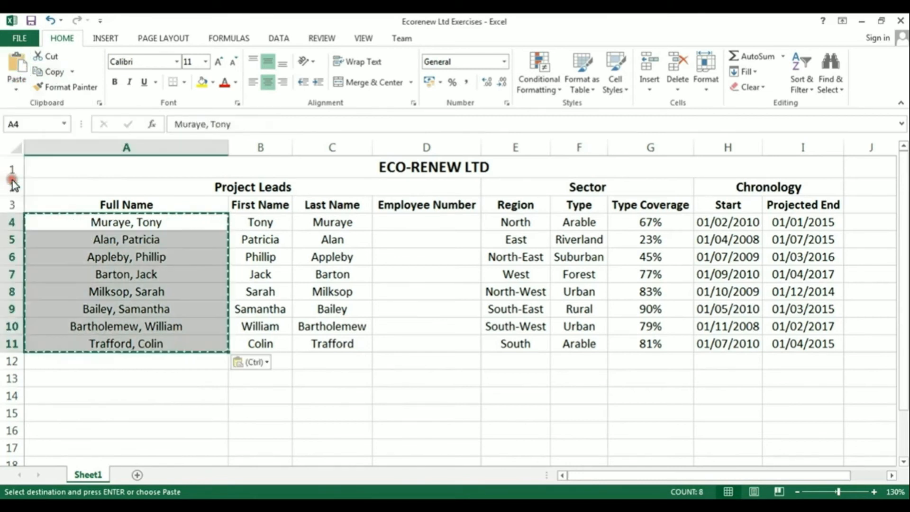
click(176, 345)
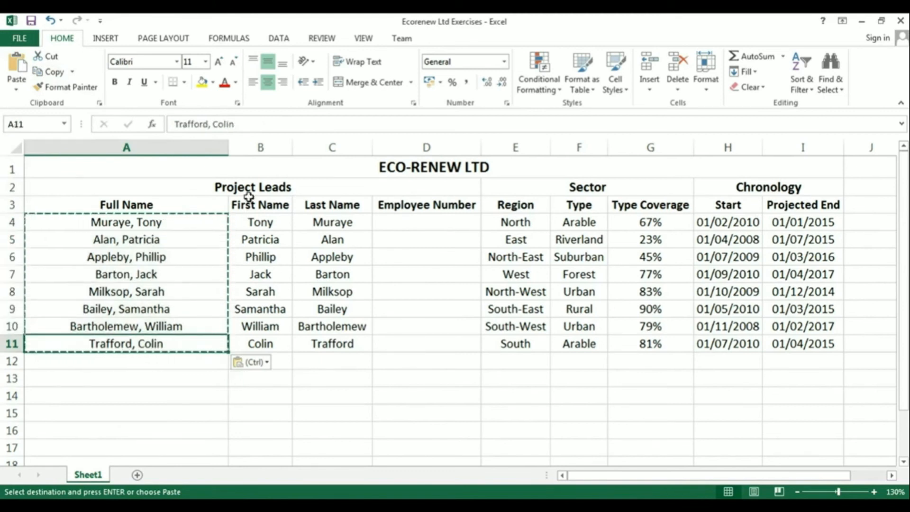
Step: Delete the First Name and Last Name columns, B and C
click(262, 145)
drag(264, 142, 325, 146)
right_click(327, 145)
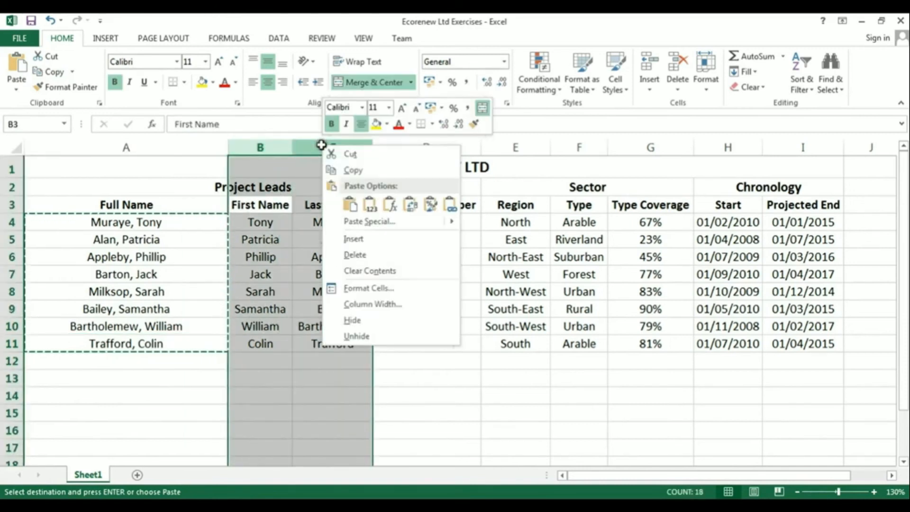
click(353, 254)
click(176, 297)
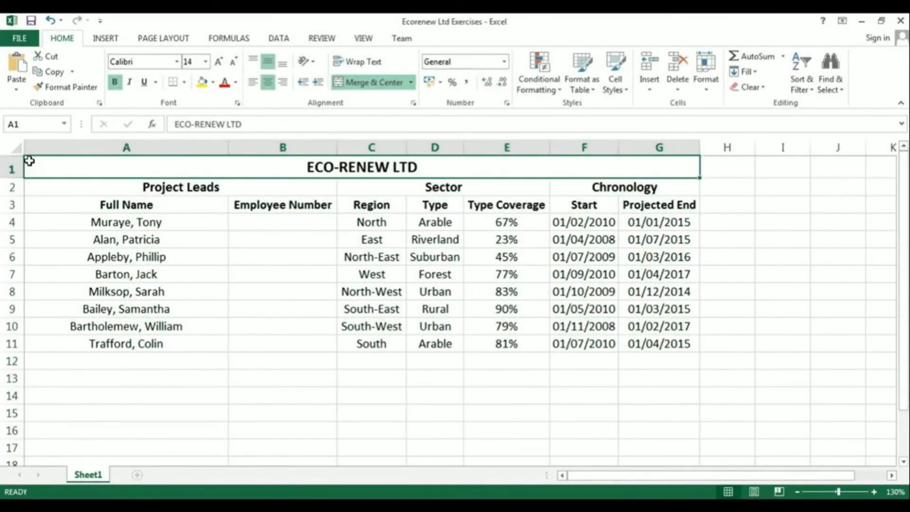
Step: Paste the copied sample employee number into B4 under the Employee Number heading
click(290, 225)
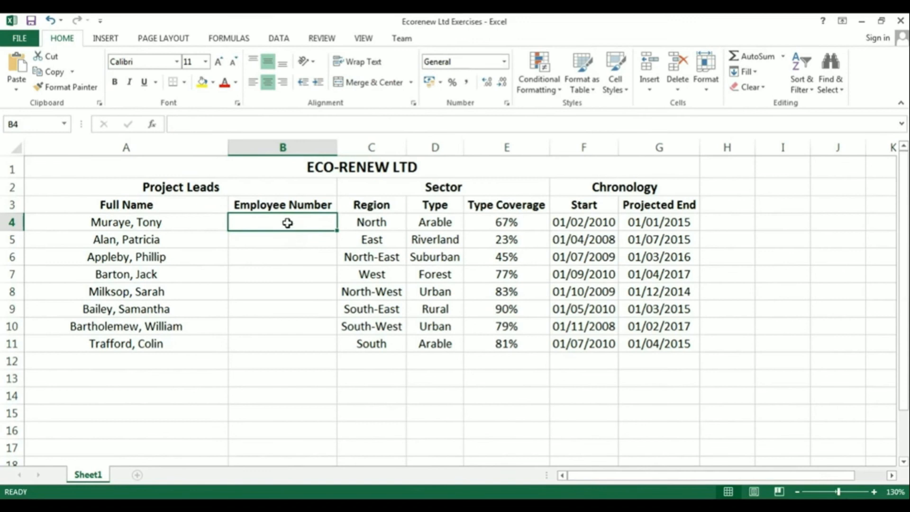
right_click(287, 223)
click(315, 284)
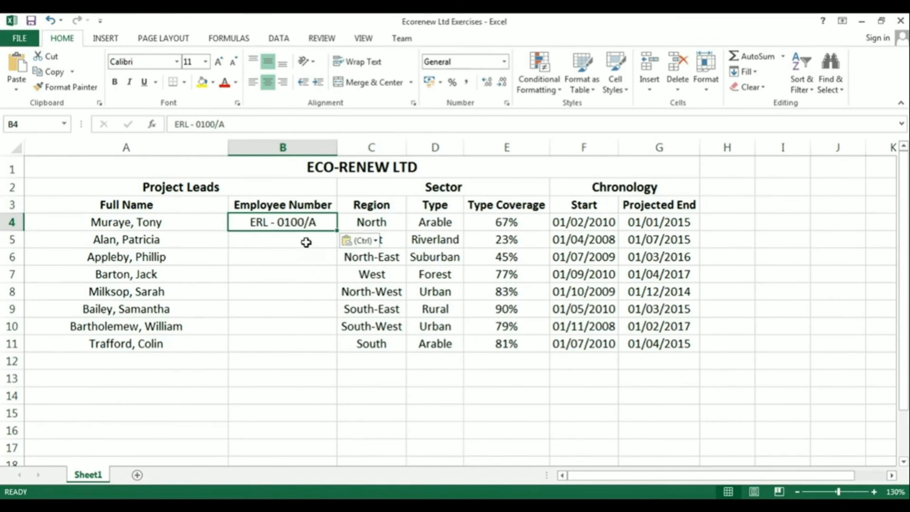
click(31, 161)
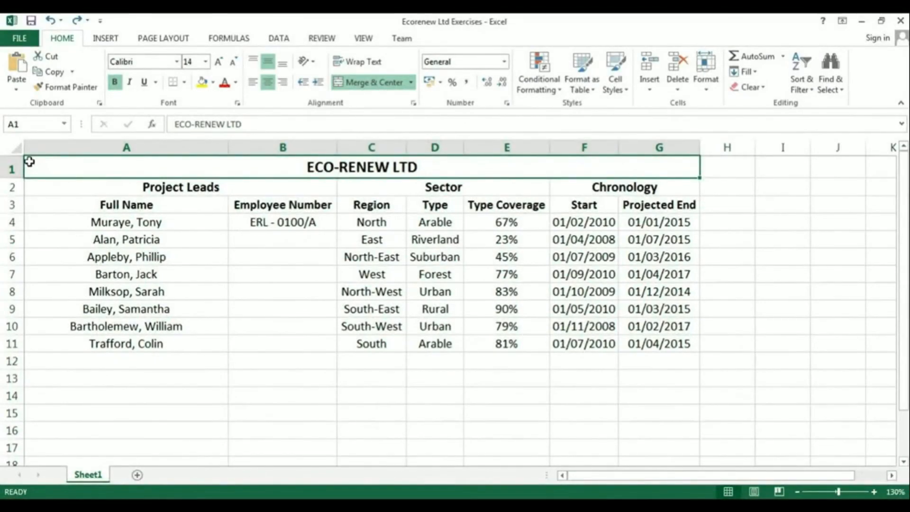
Step: Apply a custom number format to the Employee Number cells B4:B11 with the prefix "ERL - " and the suffix "/A"
drag(290, 224, 294, 341)
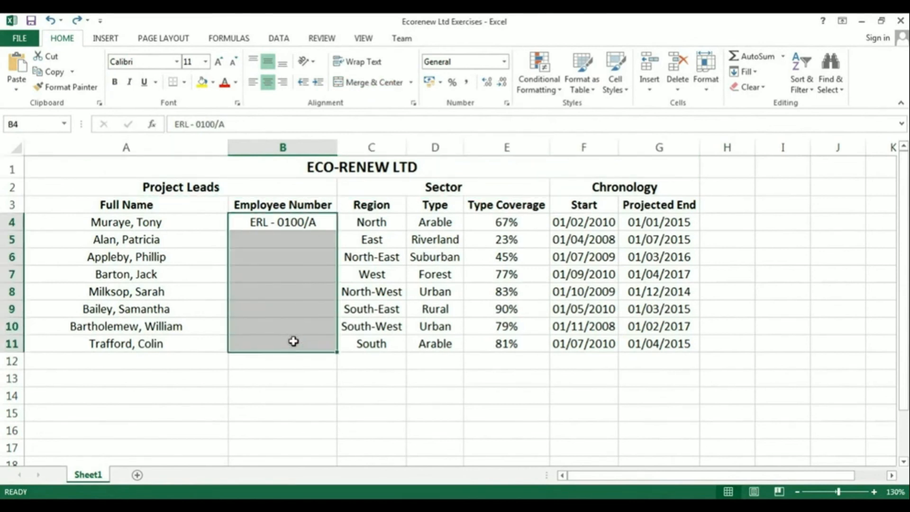
right_click(294, 341)
click(333, 284)
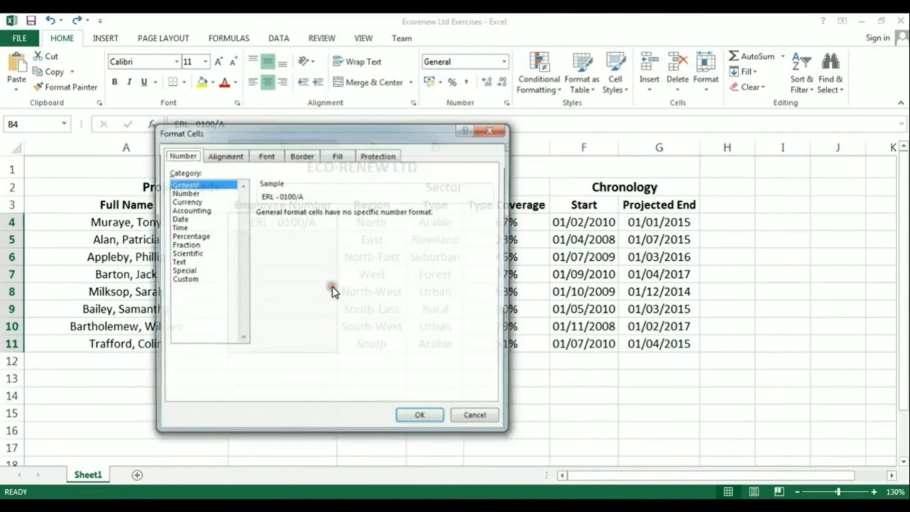
click(181, 282)
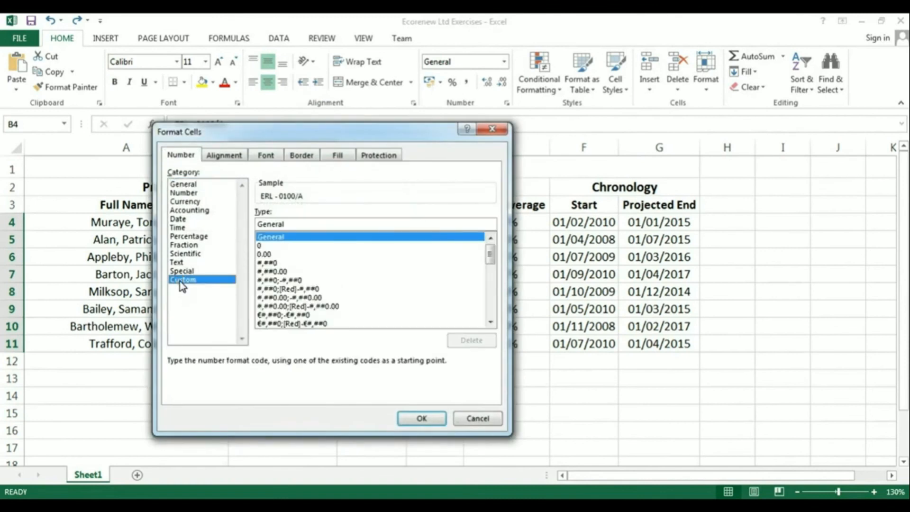
click(265, 262)
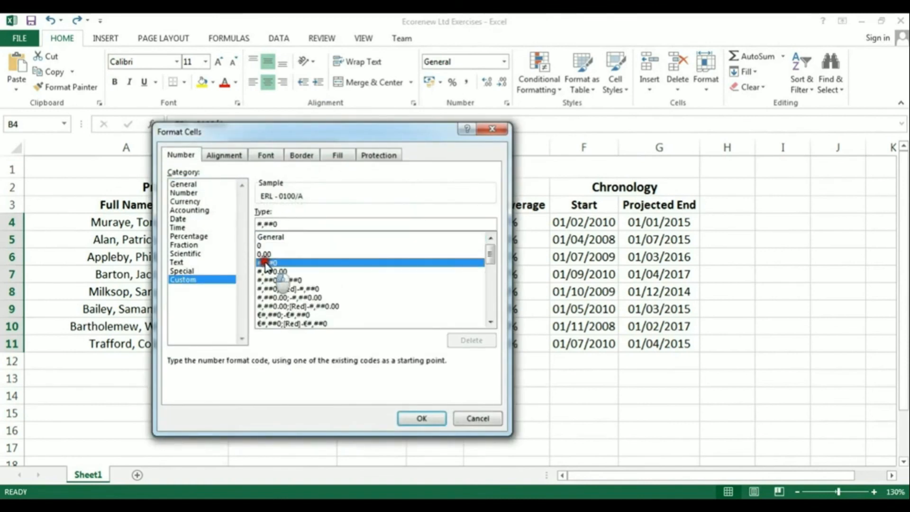
drag(286, 223, 243, 225)
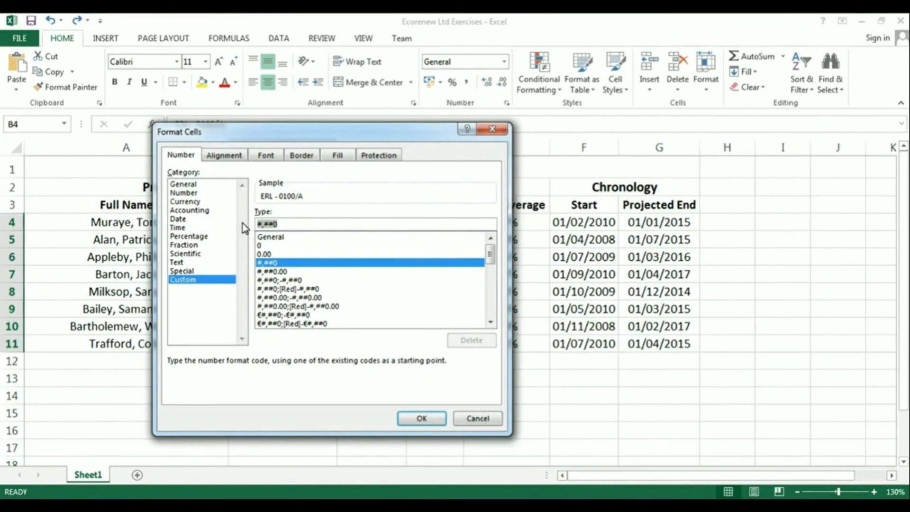
text(1)
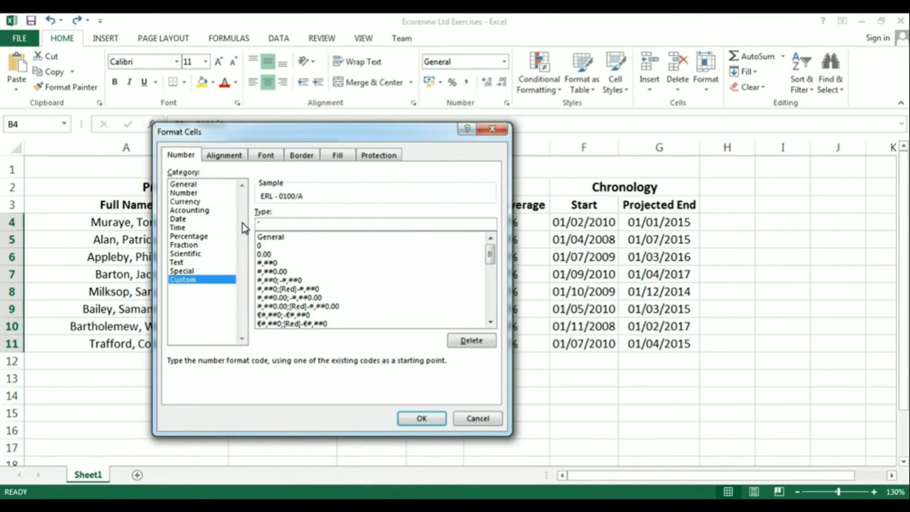
text(ERL)
text( -)
text( 0)
text(1)
text(0)
text(")
text(/)
text(A)
text(")
click(421, 417)
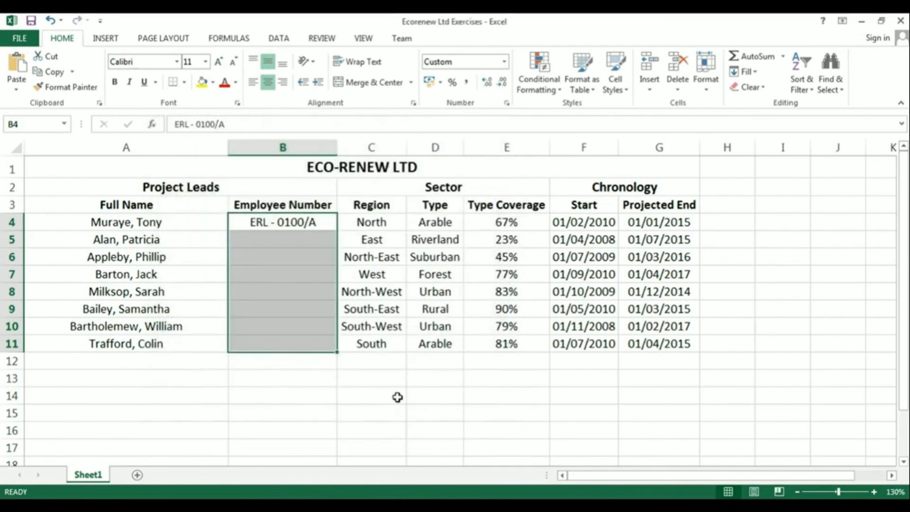
Step: Enter 100 in B4 and 101 in B5, and fill the Employee Number series down to B11
click(292, 226)
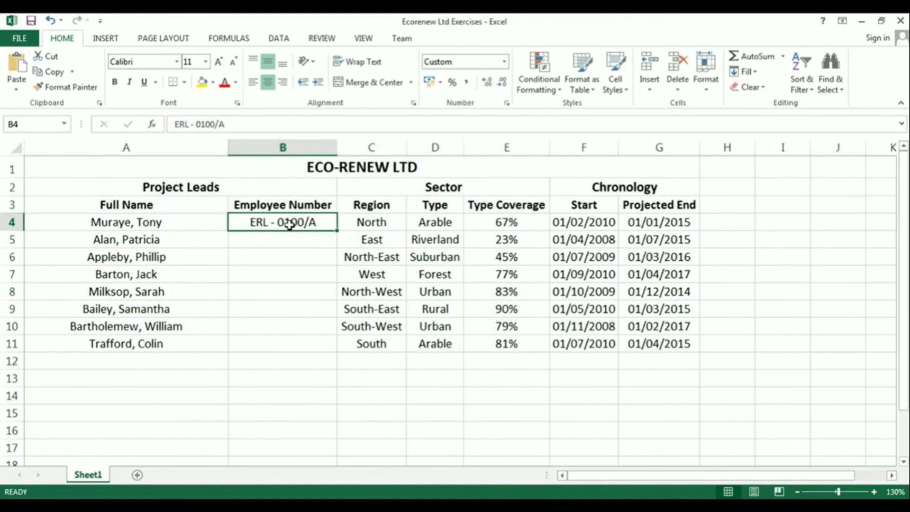
text(100)
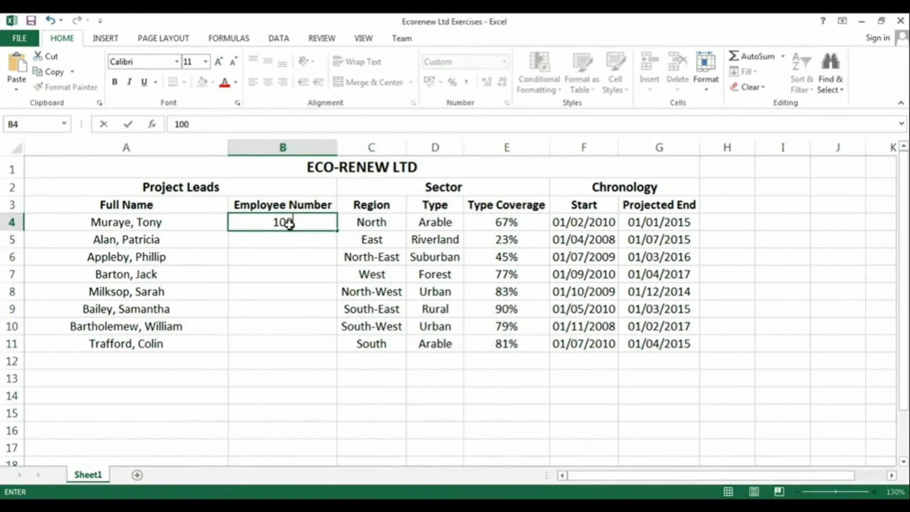
key(Return)
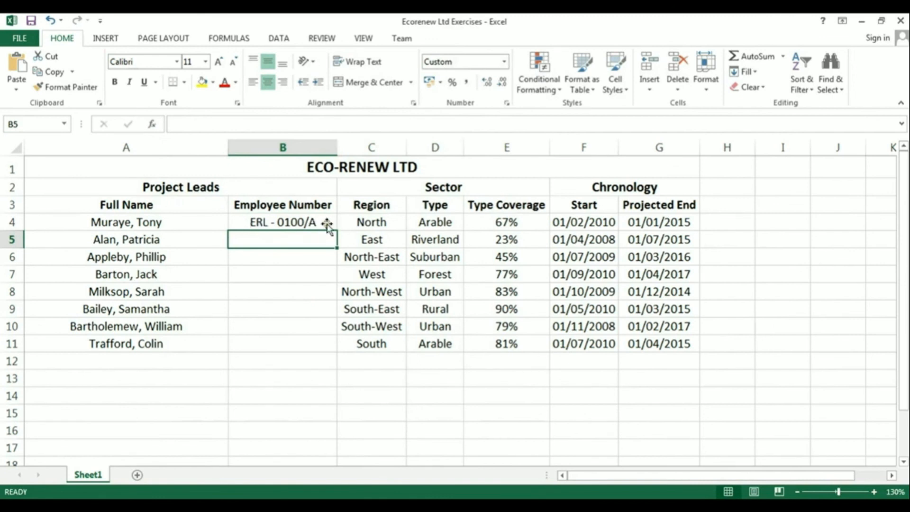
text(1)
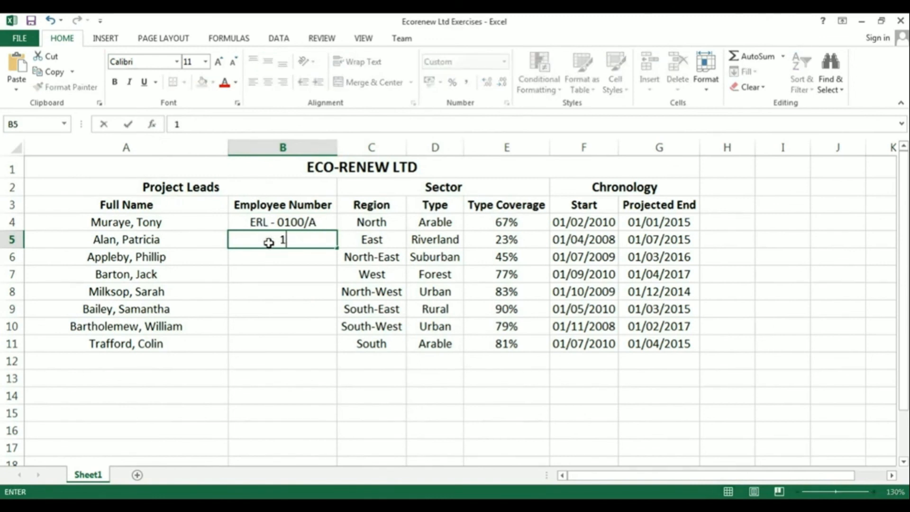
text(01)
key(Return)
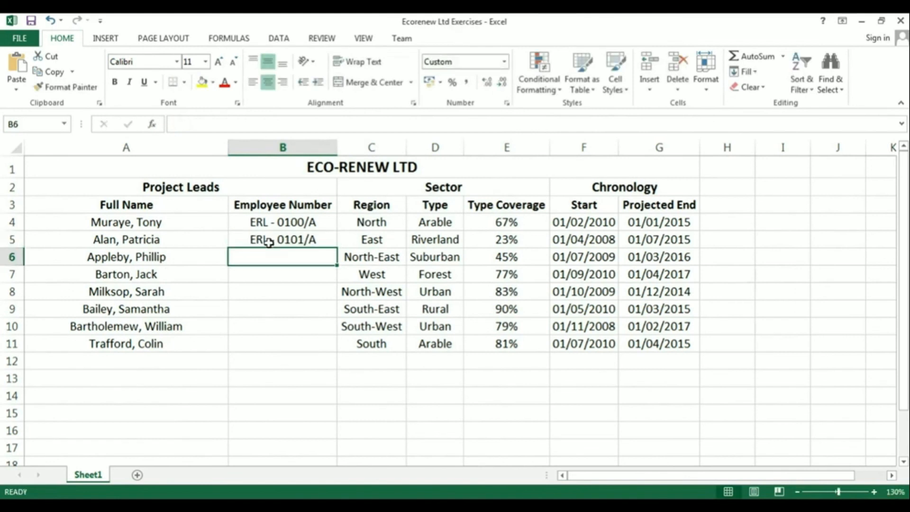
drag(327, 226, 336, 351)
click(384, 390)
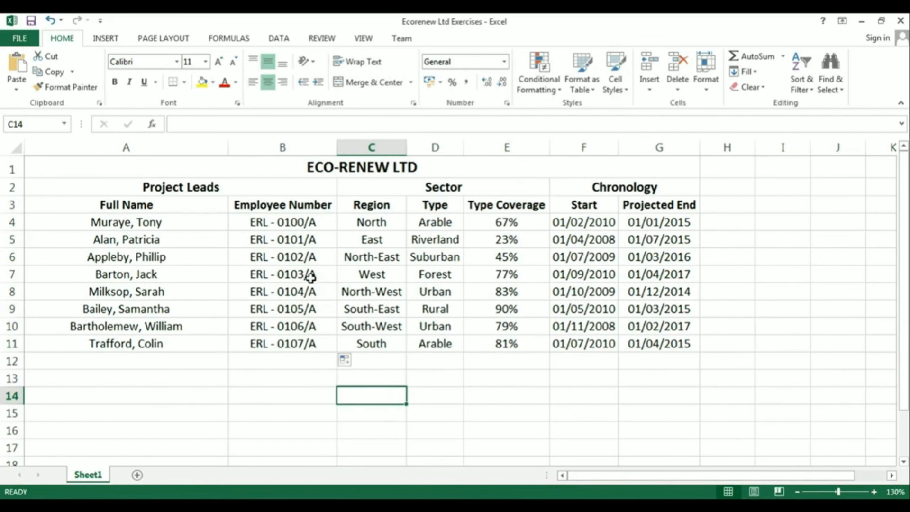
Step: Add green solid-fill data bars to the Type Coverage percentages in E4:E11 with conditional formatting
click(29, 161)
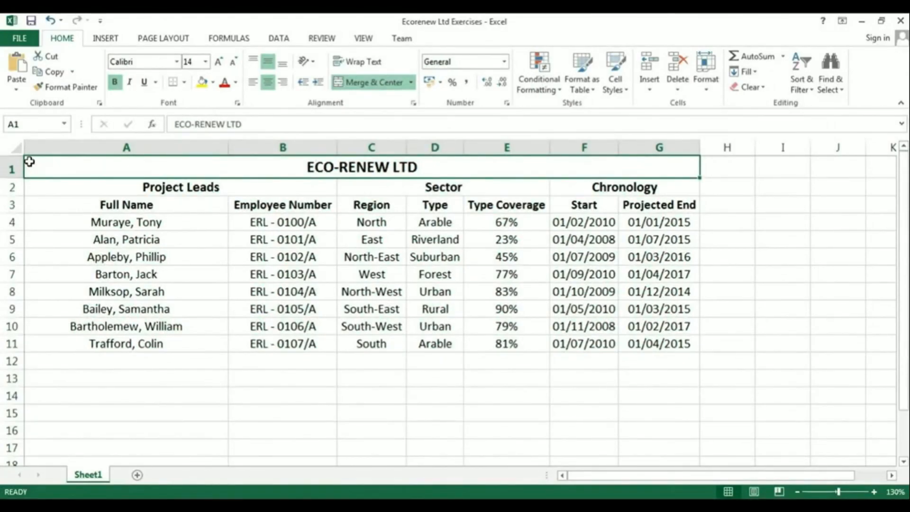
drag(512, 226, 512, 342)
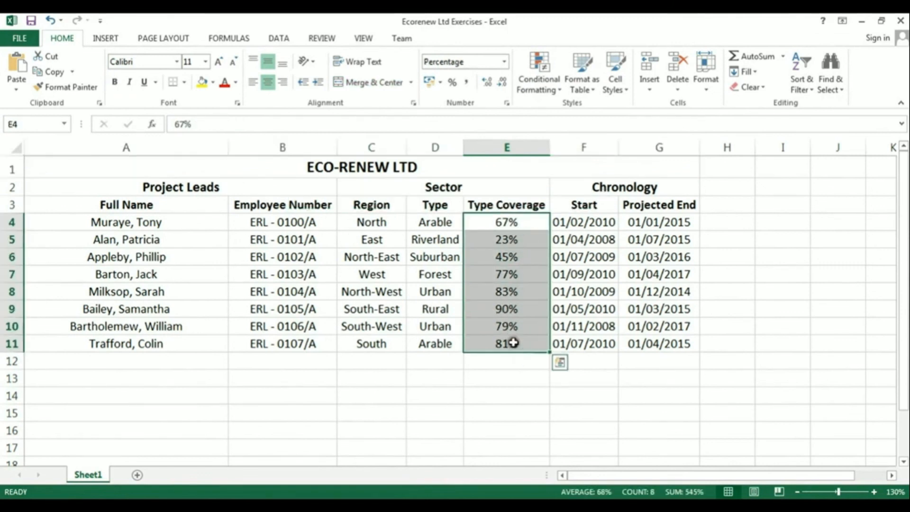
click(537, 76)
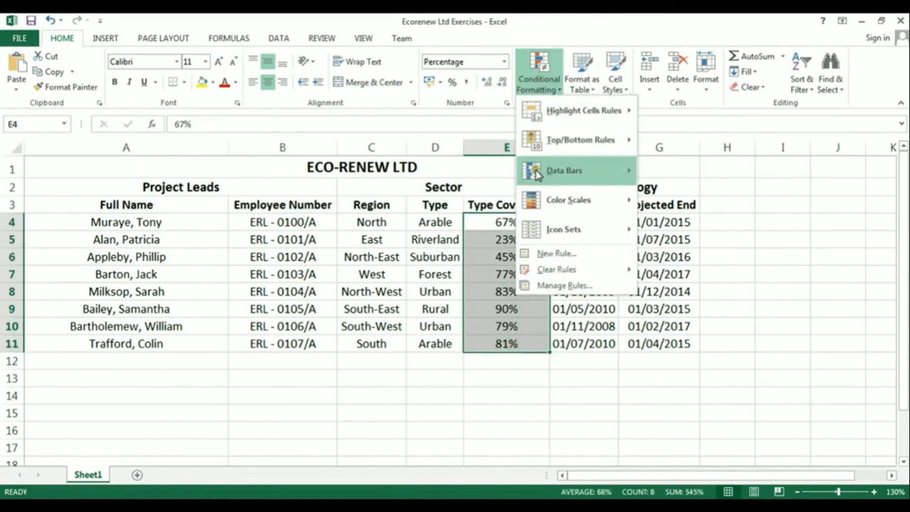
mouse_move(537, 173)
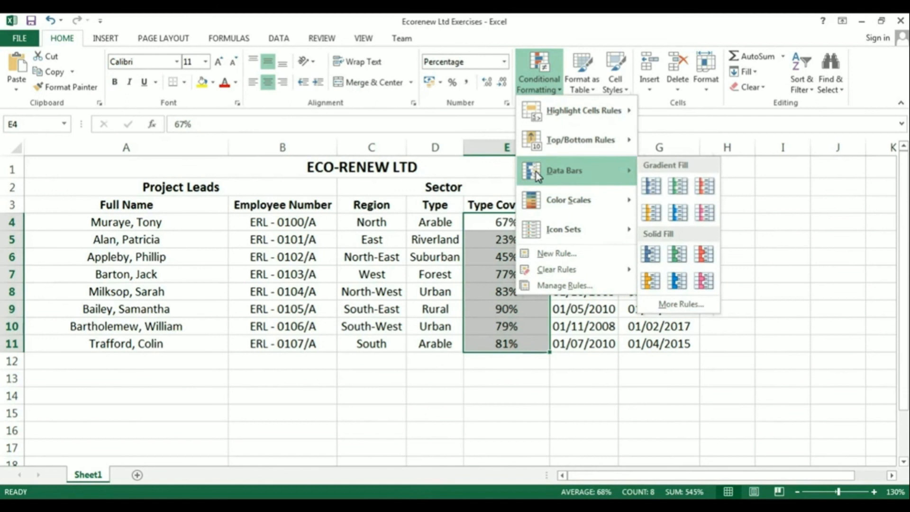
click(677, 255)
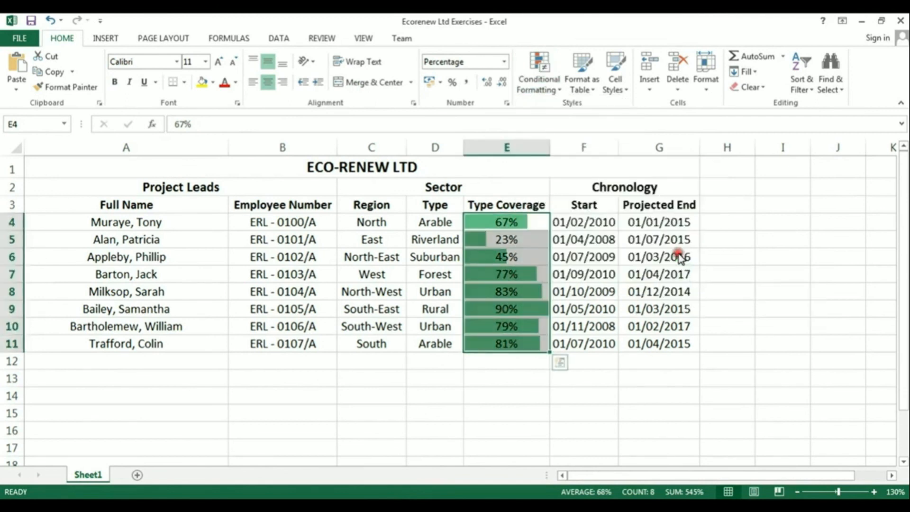
click(729, 261)
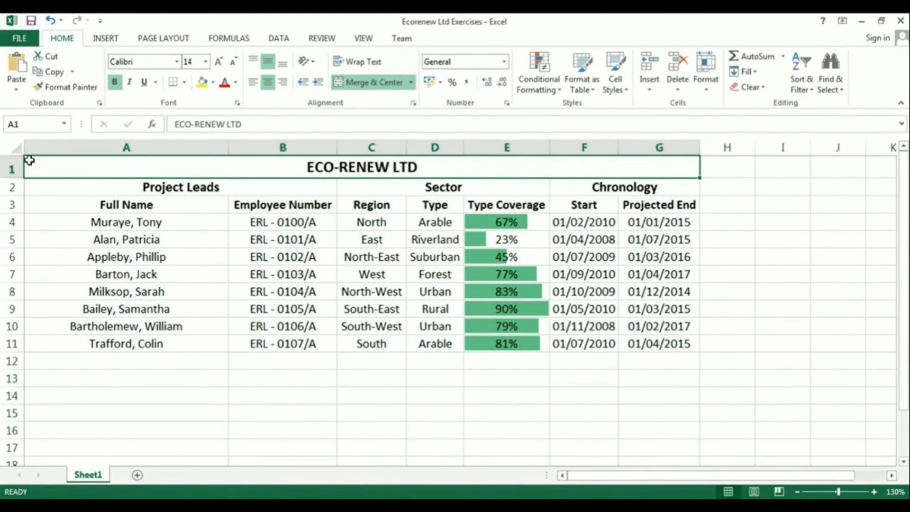
Step: Start a new cell style and give it the custom number format "mmm - yyyy"
click(775, 223)
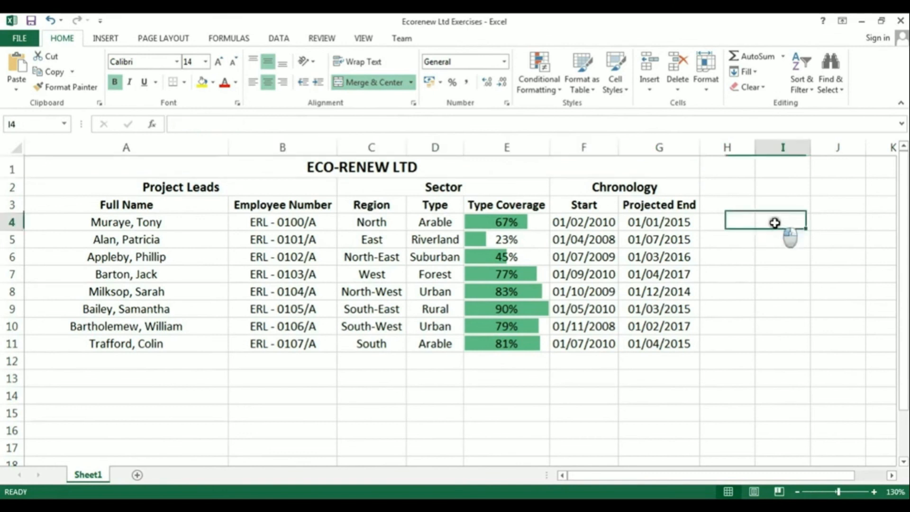
click(616, 87)
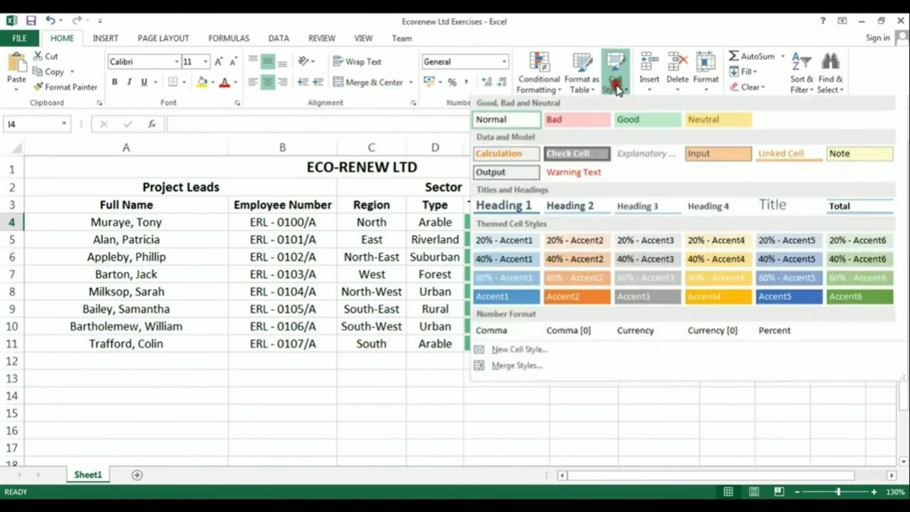
click(498, 350)
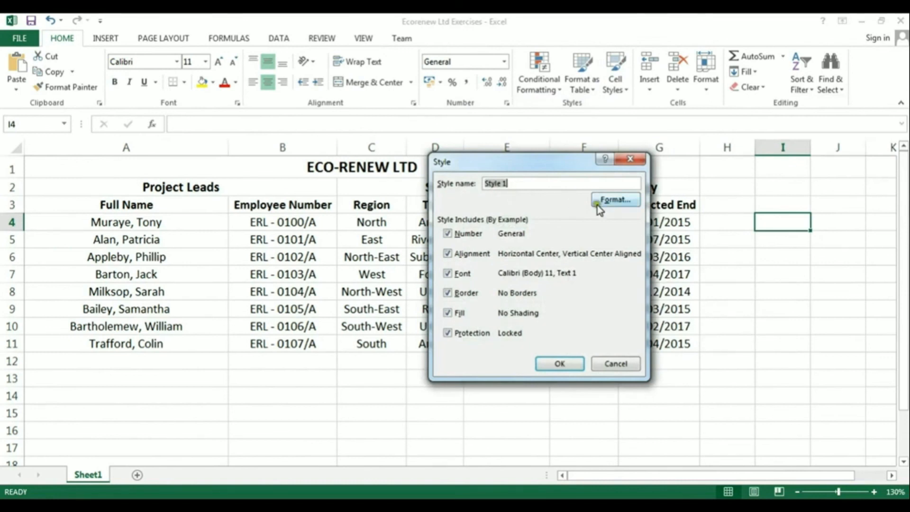
click(612, 200)
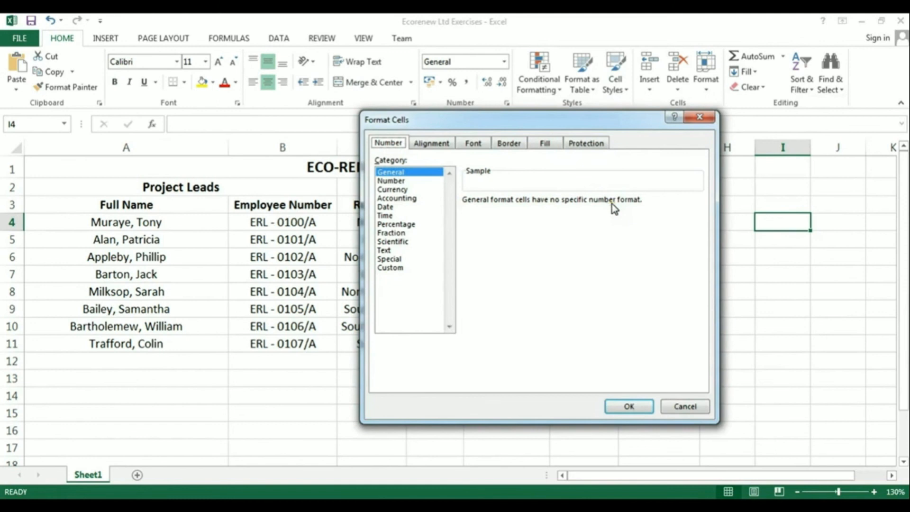
click(389, 268)
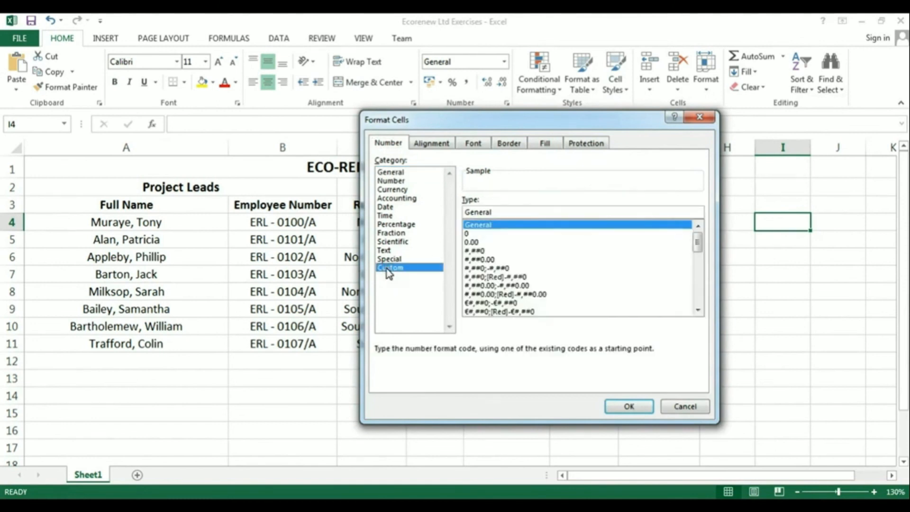
click(477, 242)
drag(481, 213, 450, 212)
text(mmm)
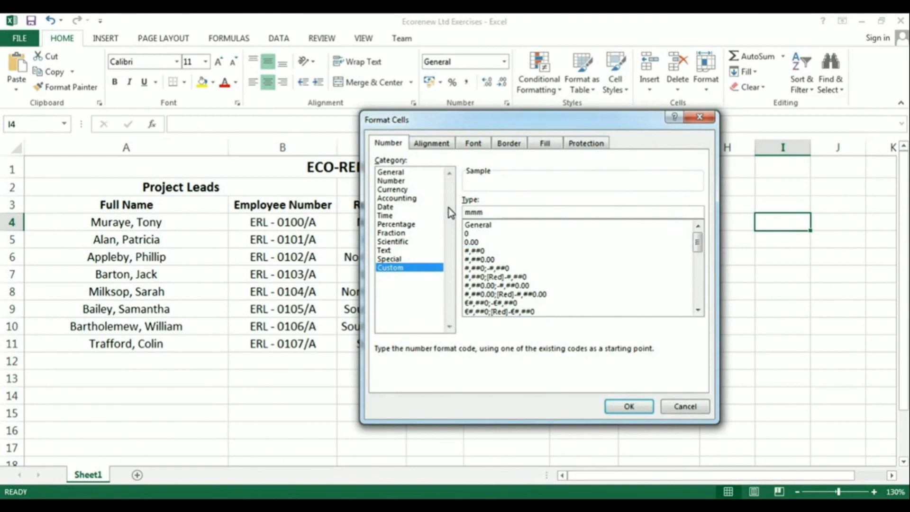
text( - yyyy)
Step: Make the new style's font bold and give it an outline border with a medium-thick solid line
click(431, 144)
click(473, 144)
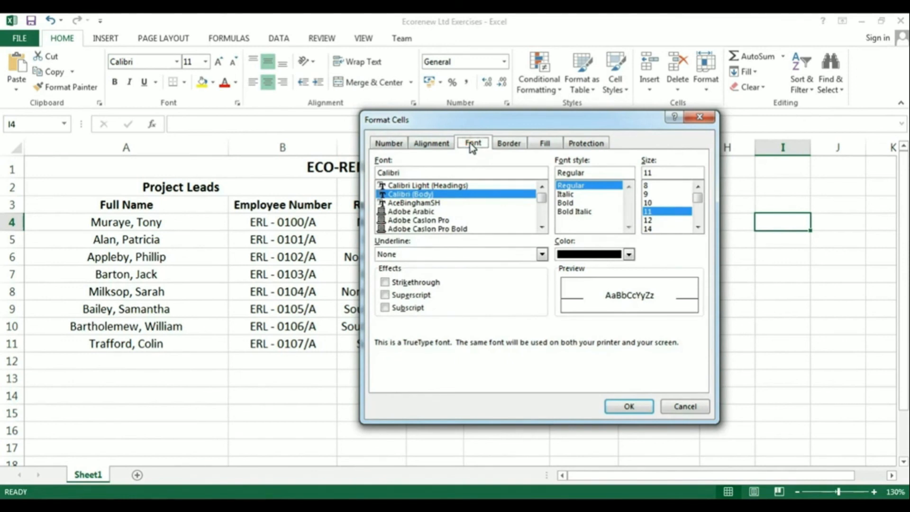
click(563, 202)
click(508, 143)
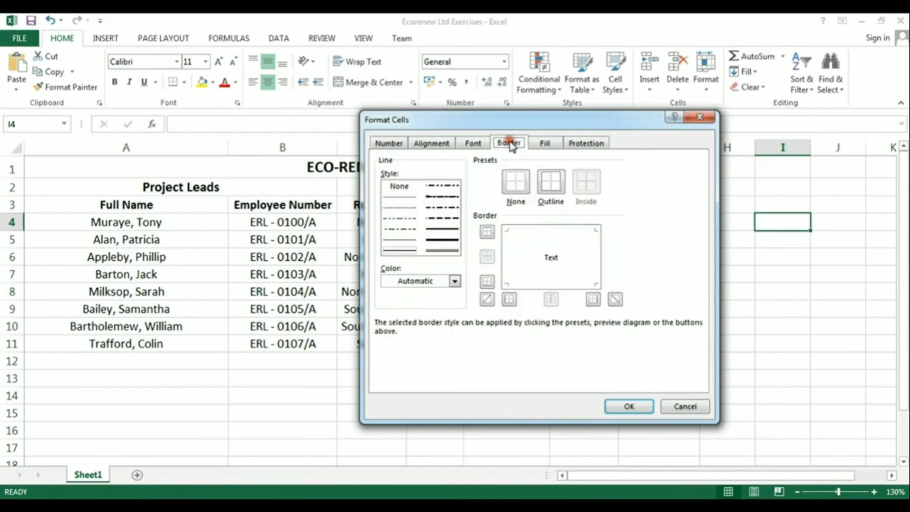
click(410, 236)
click(442, 229)
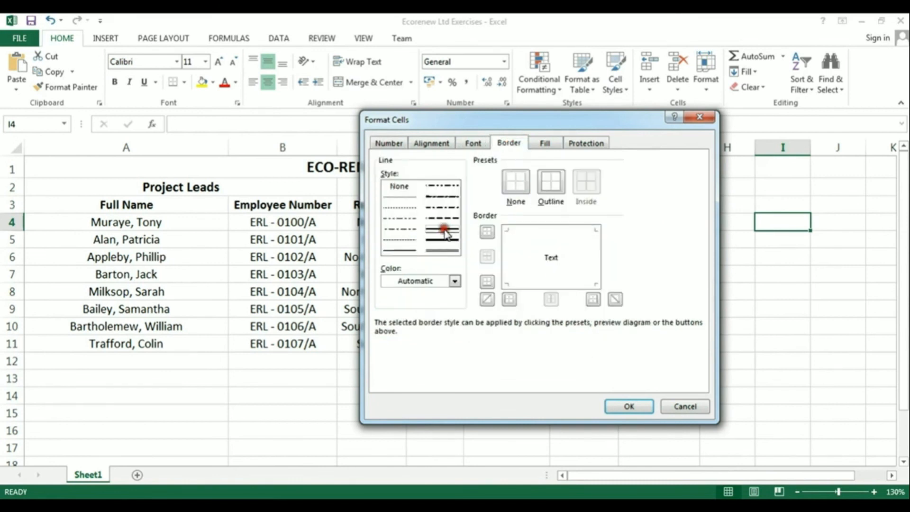
click(550, 186)
Step: Give the new style a light orange background fill and save it under the name "exercise"
click(545, 142)
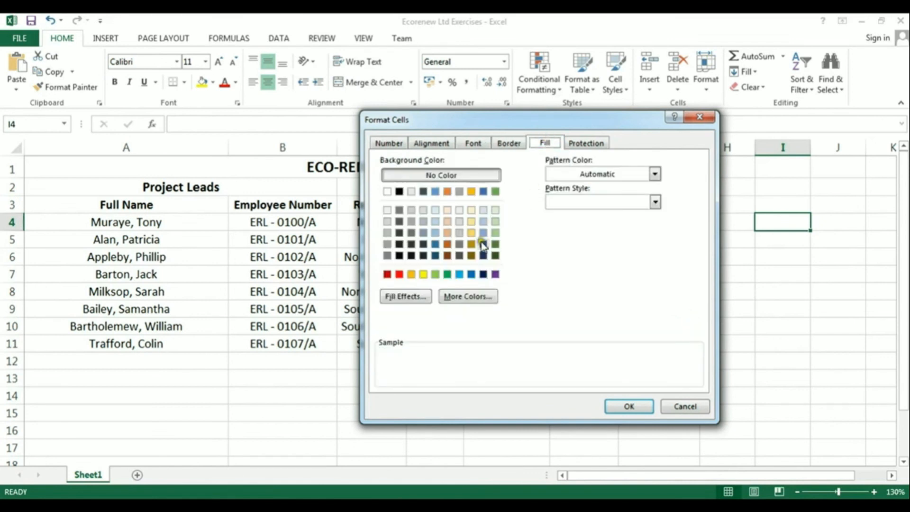
click(448, 222)
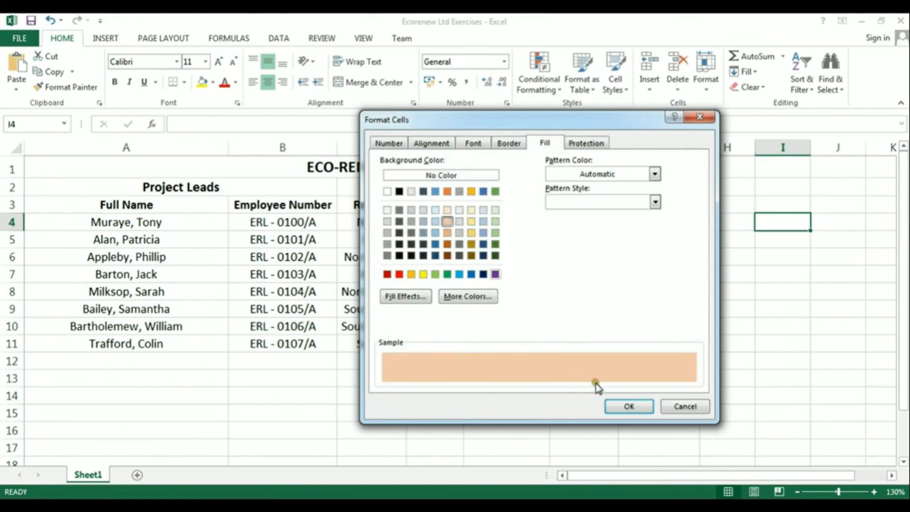
click(617, 411)
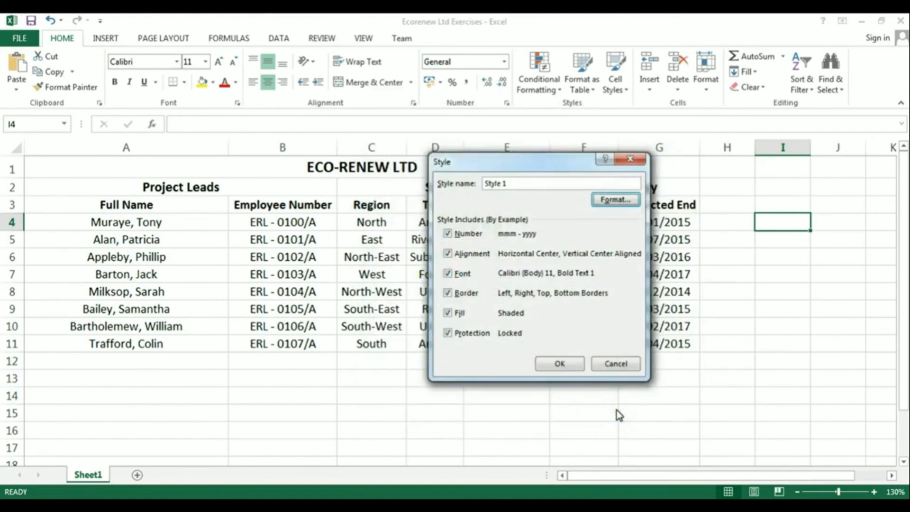
drag(524, 189, 482, 188)
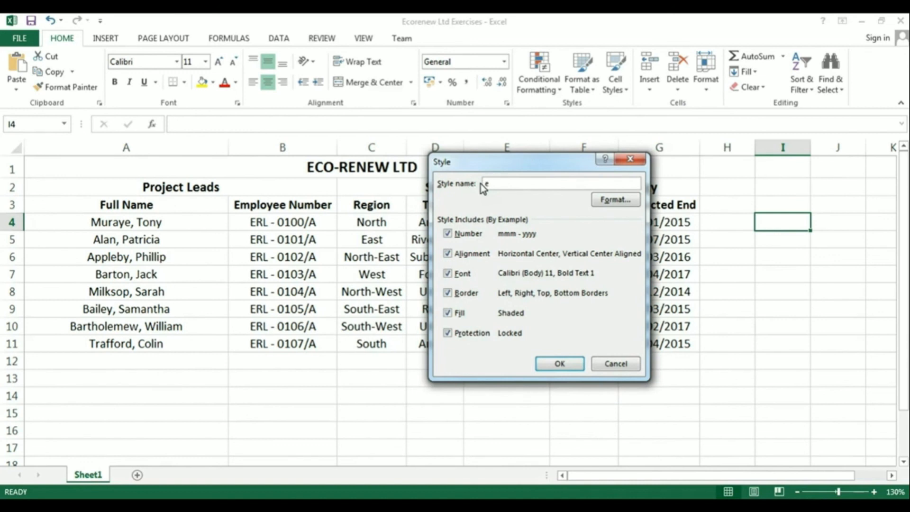
text(se)
click(563, 364)
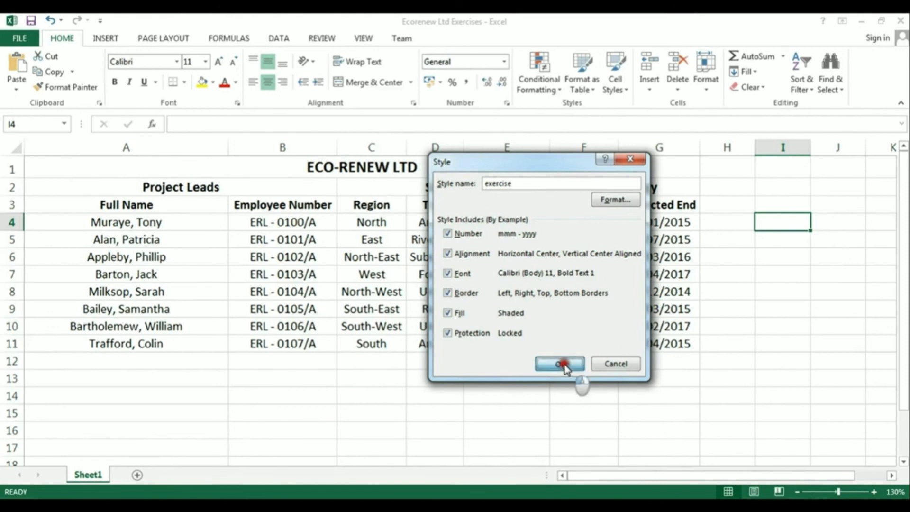
Step: Apply the custom "exercise" cell style to the Projected End dates in G4:G11
click(666, 221)
drag(666, 221, 666, 342)
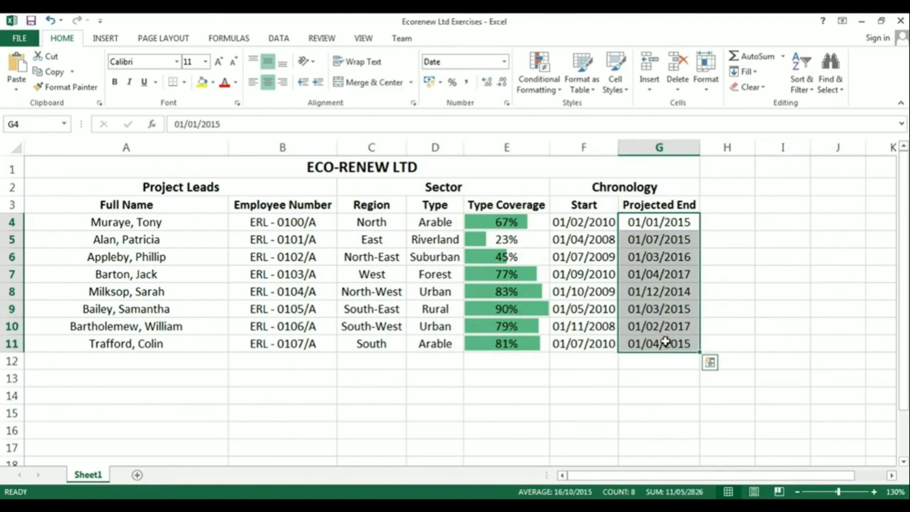
click(615, 78)
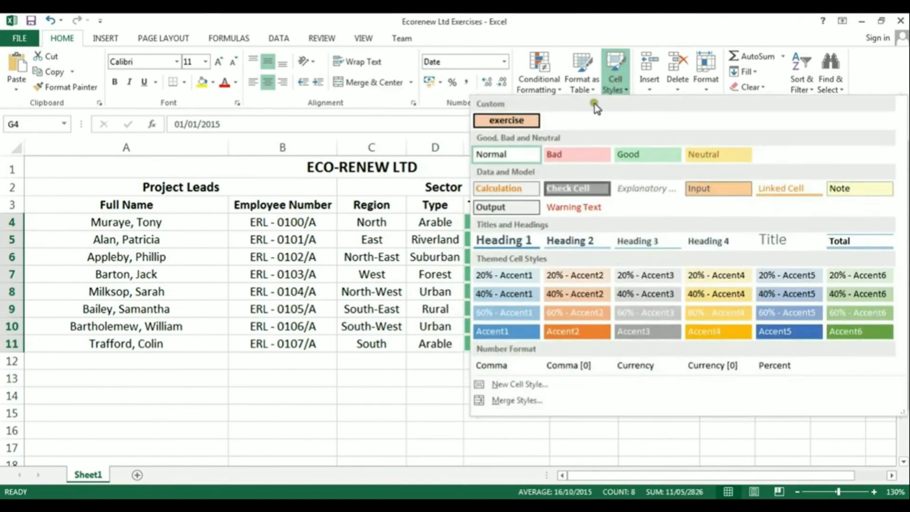
click(507, 121)
click(732, 293)
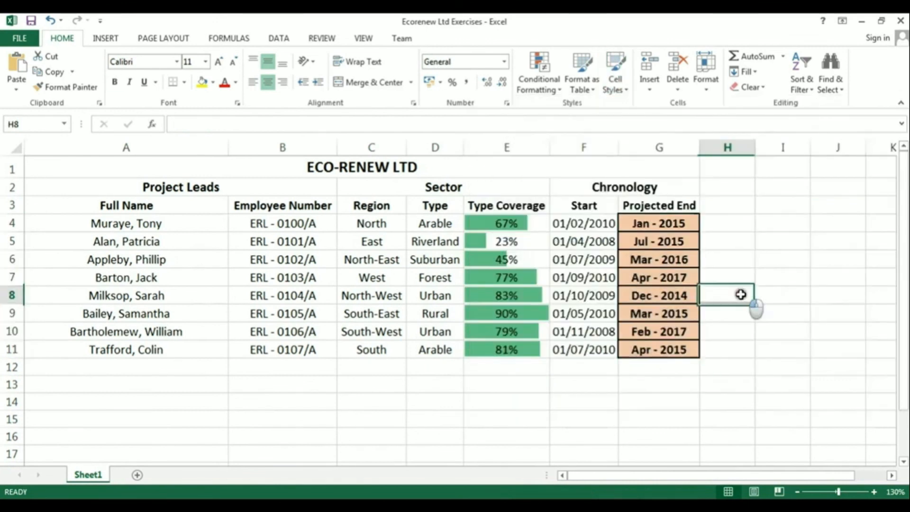